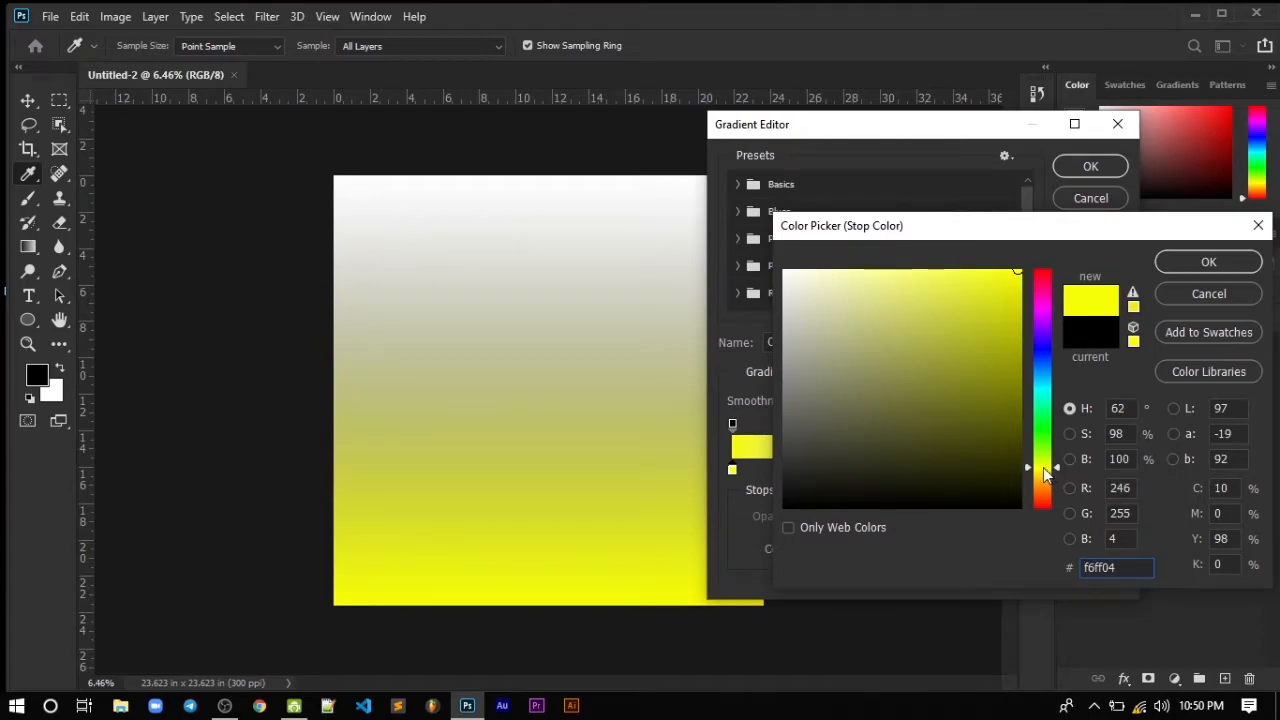
Set the gradient's starting colour stop to yellow ffe400
click(986, 271)
drag(991, 271, 1034, 269)
click(1045, 473)
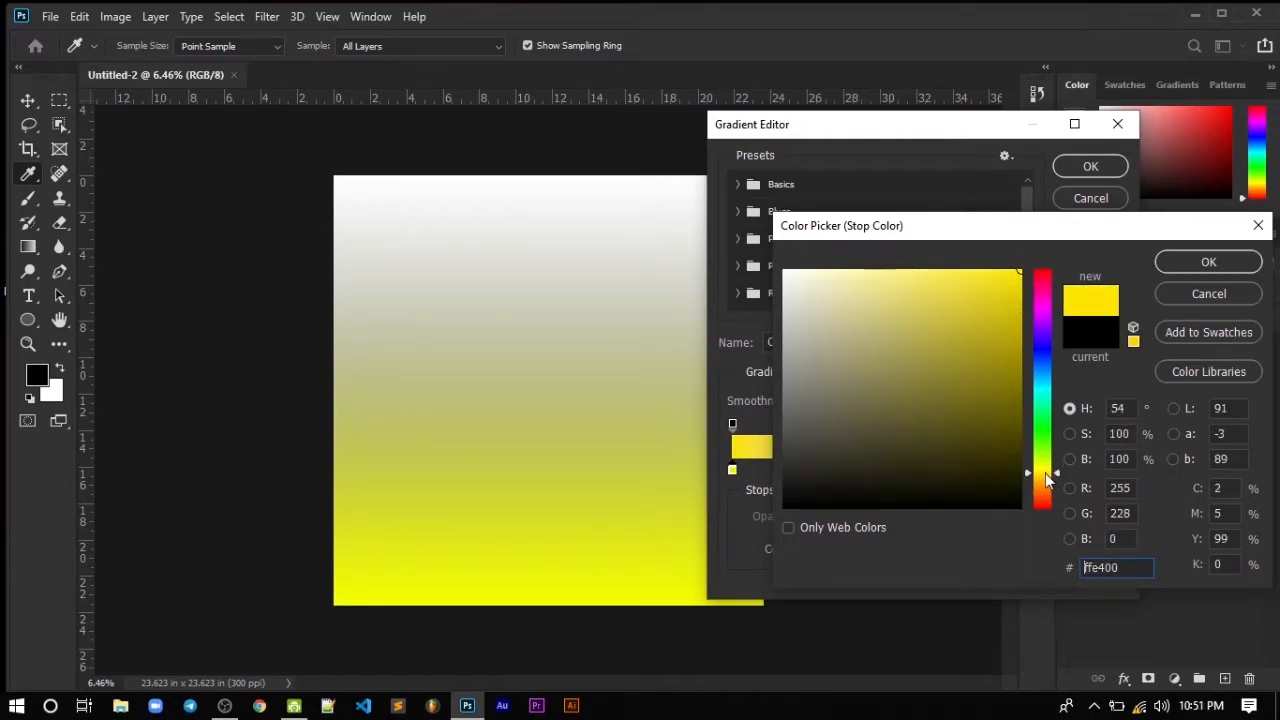
click(1212, 263)
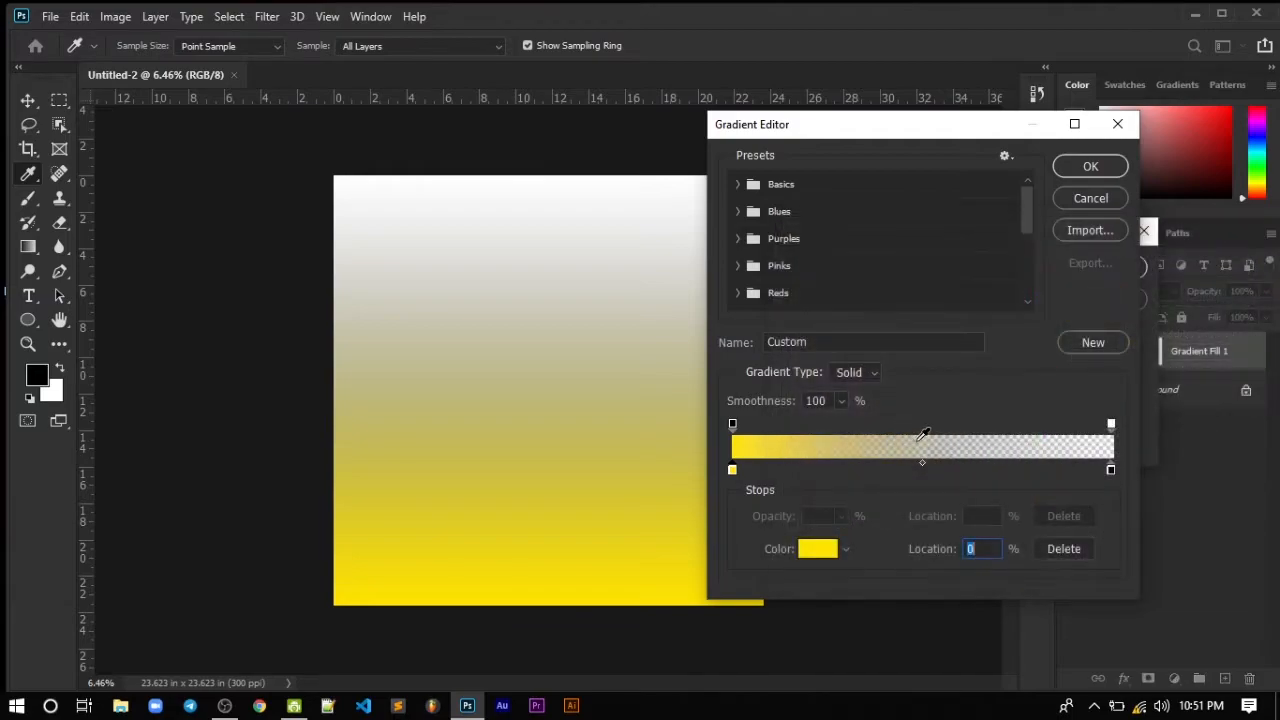
Set the gradient's end colour stop to white ffffff
double_click(1111, 469)
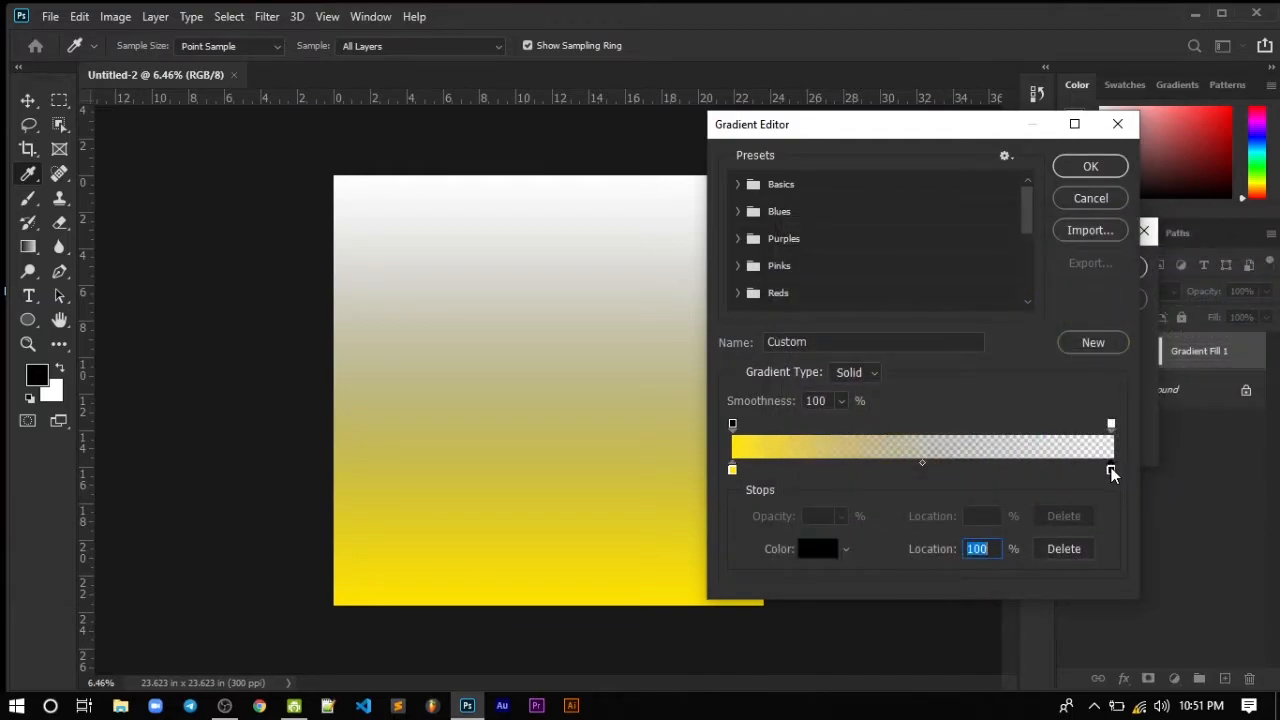
click(781, 281)
drag(781, 281, 783, 269)
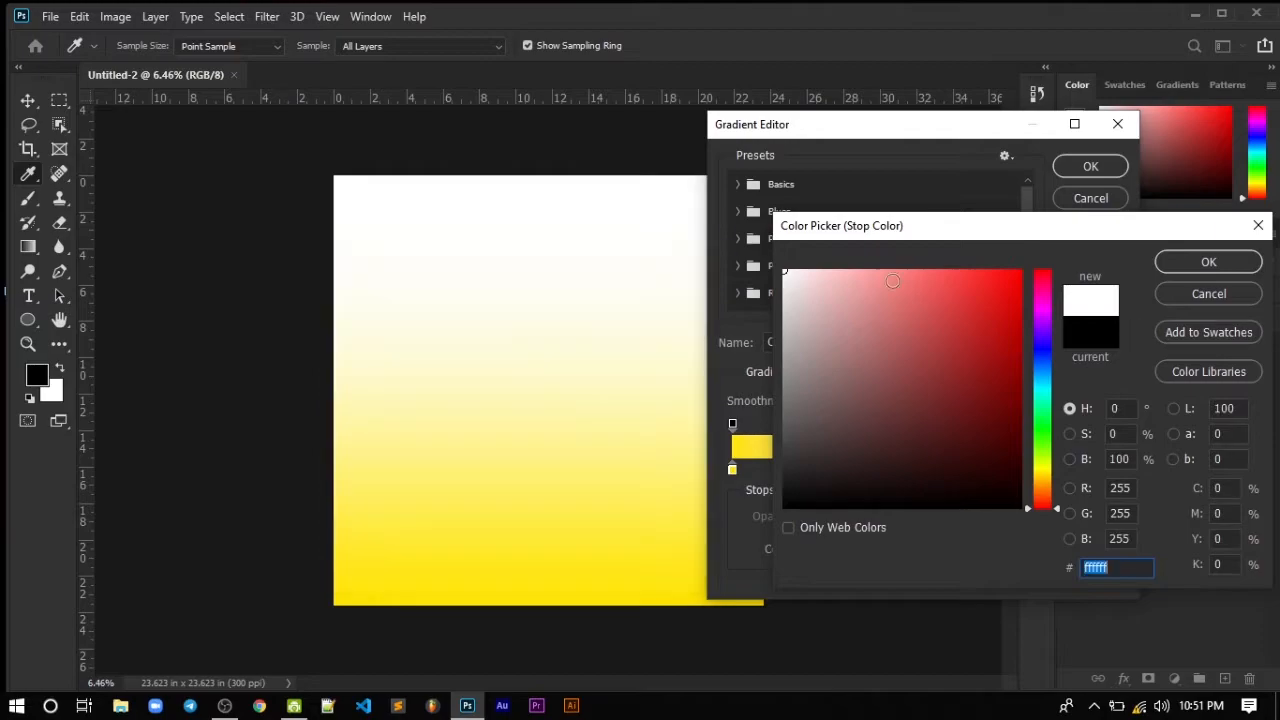
click(1204, 261)
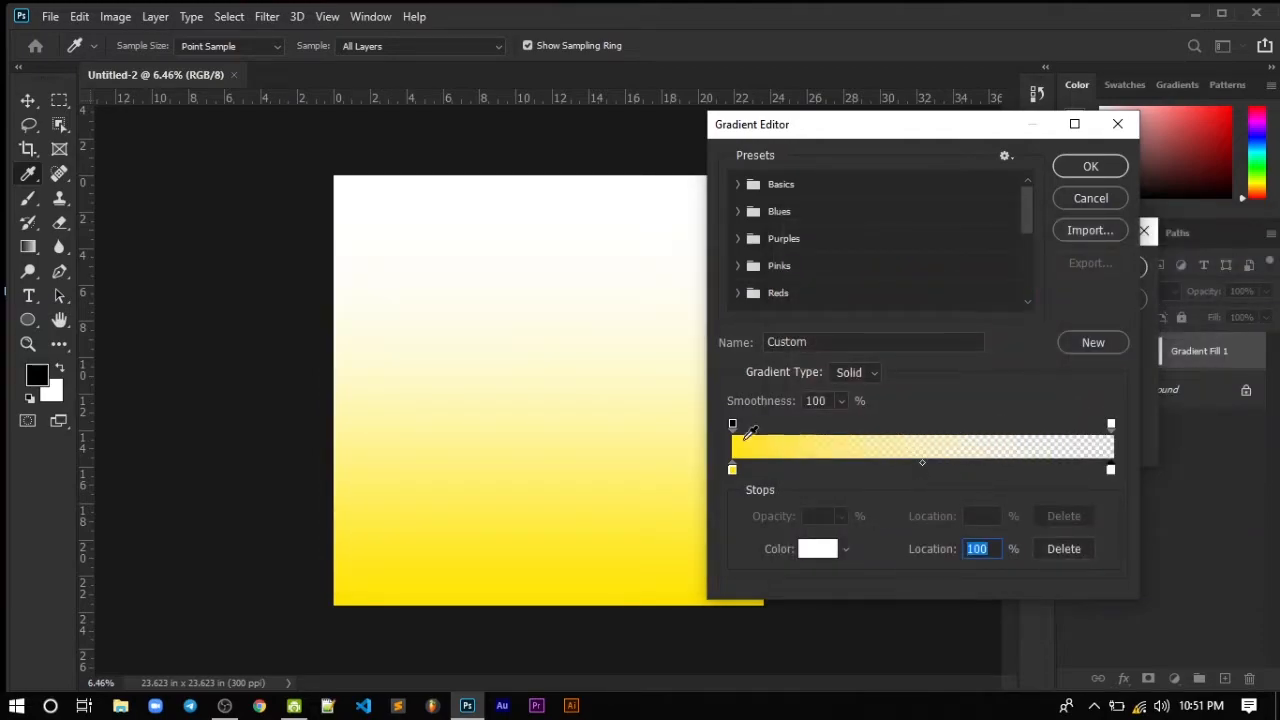
Remove the opaque opacity stop at the gradient's start and readjust the starting colour stop to a slightly different yellow
click(732, 425)
drag(734, 428, 1189, 430)
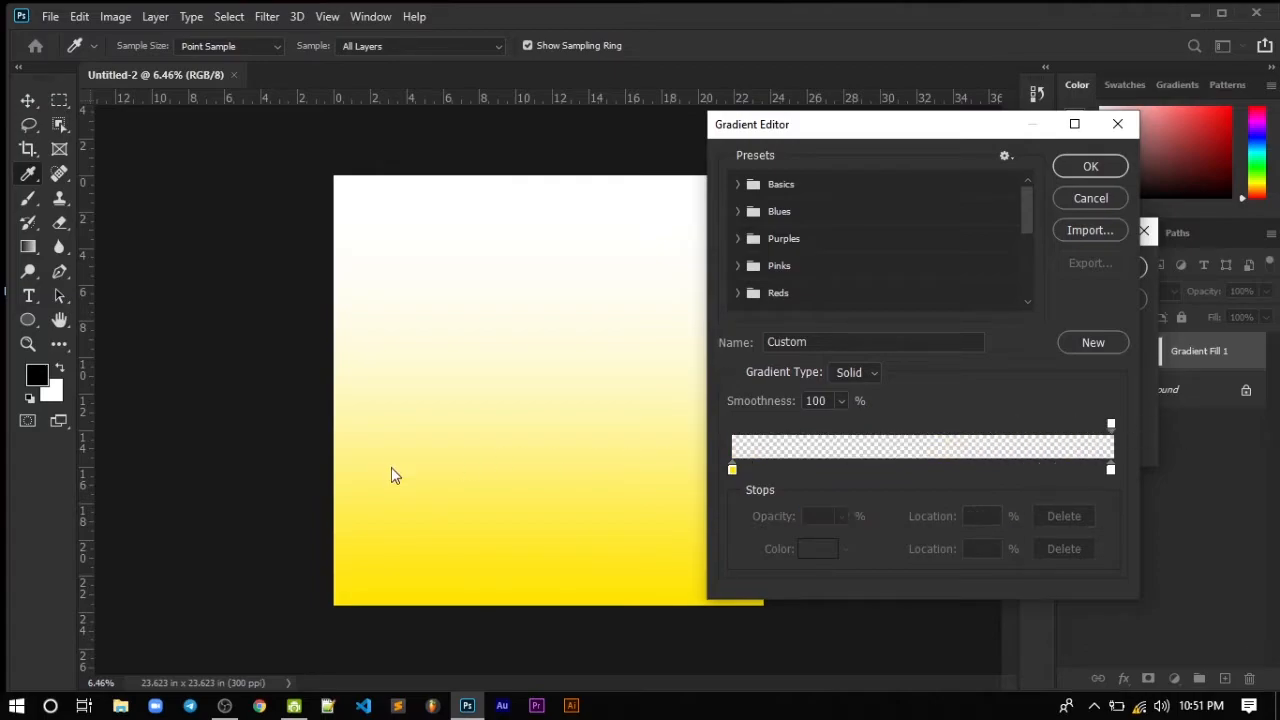
double_click(733, 470)
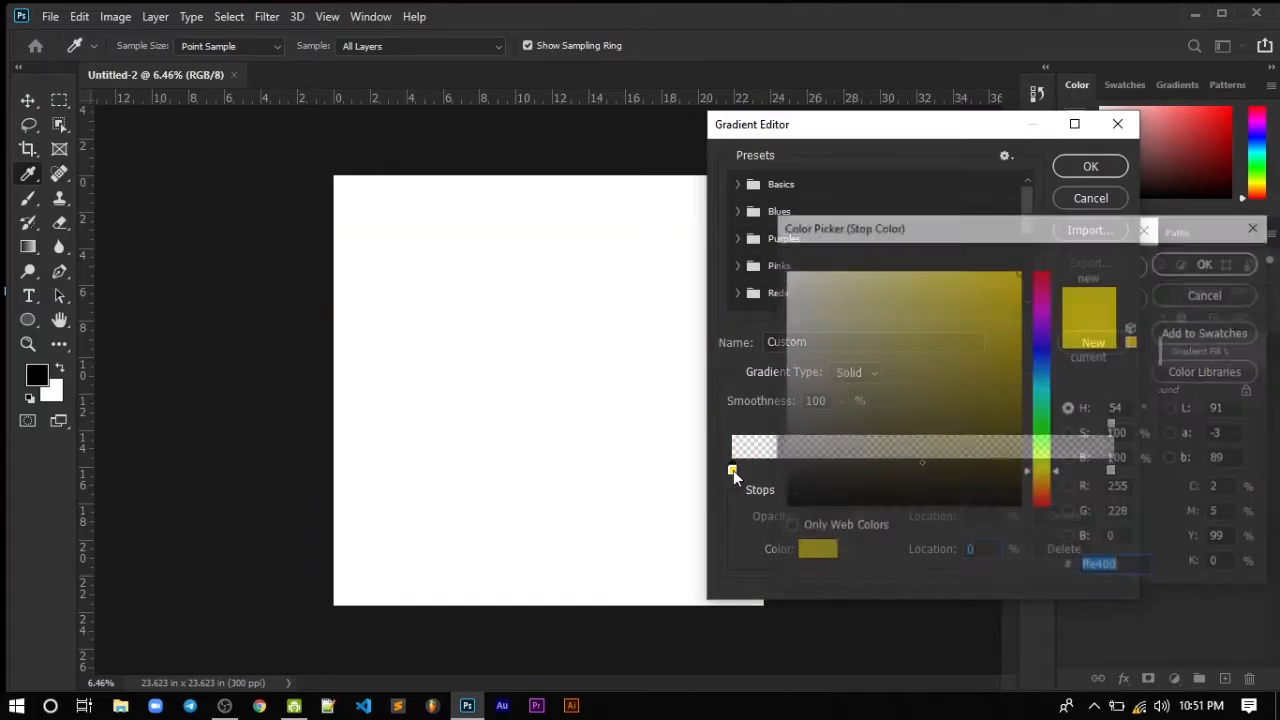
drag(985, 285, 993, 238)
click(1249, 264)
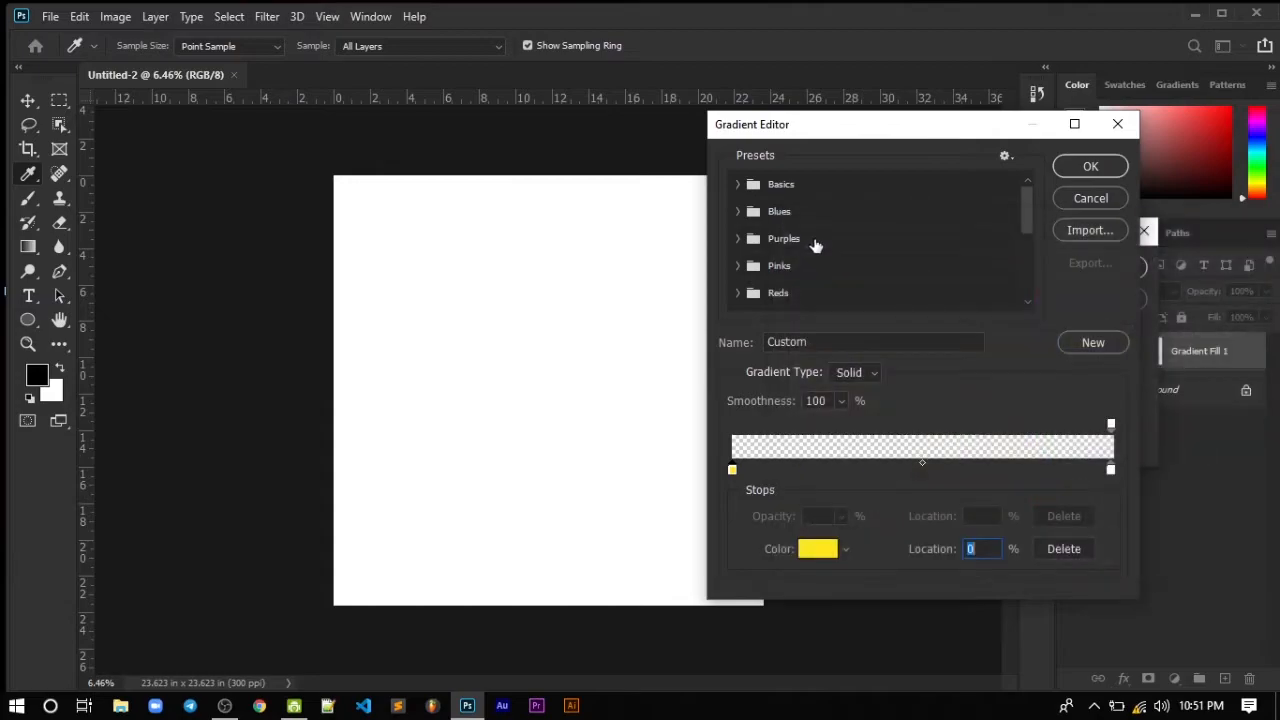
Browse the gradient preset folders and apply the yellow-to-green Green_15 preset from the Greens folder
click(739, 265)
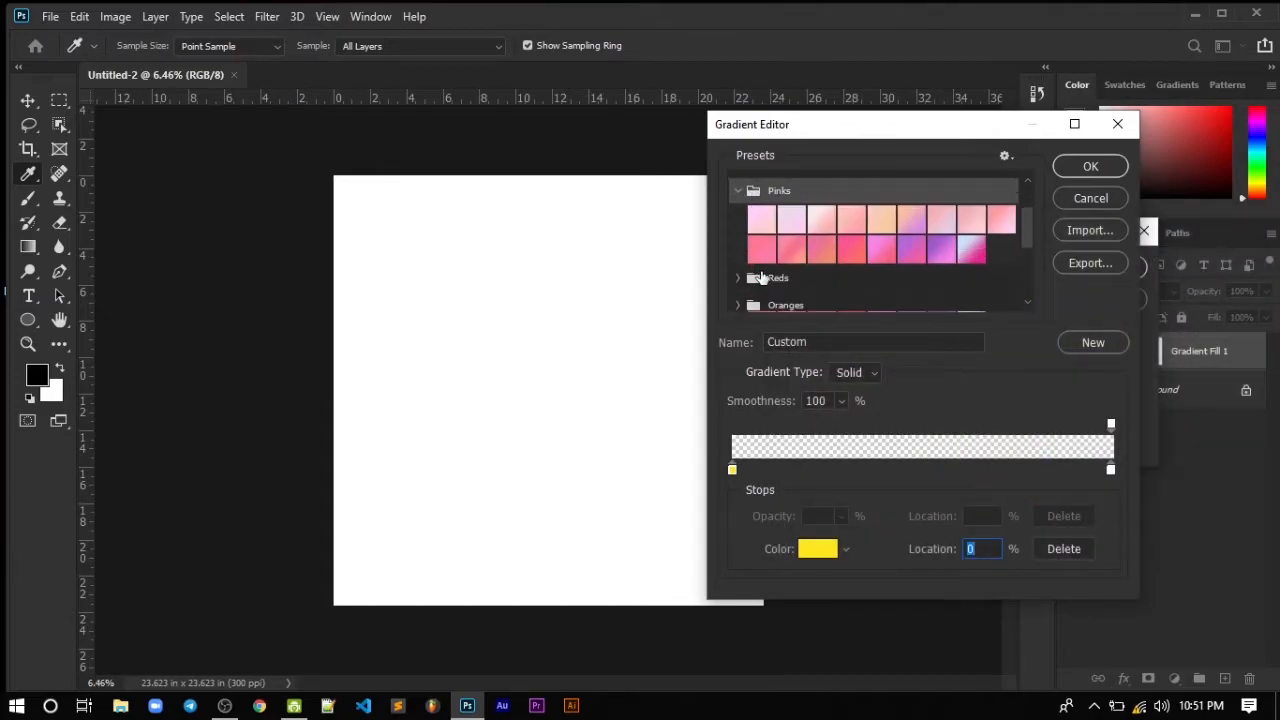
click(750, 277)
scroll(742, 268, down, 5)
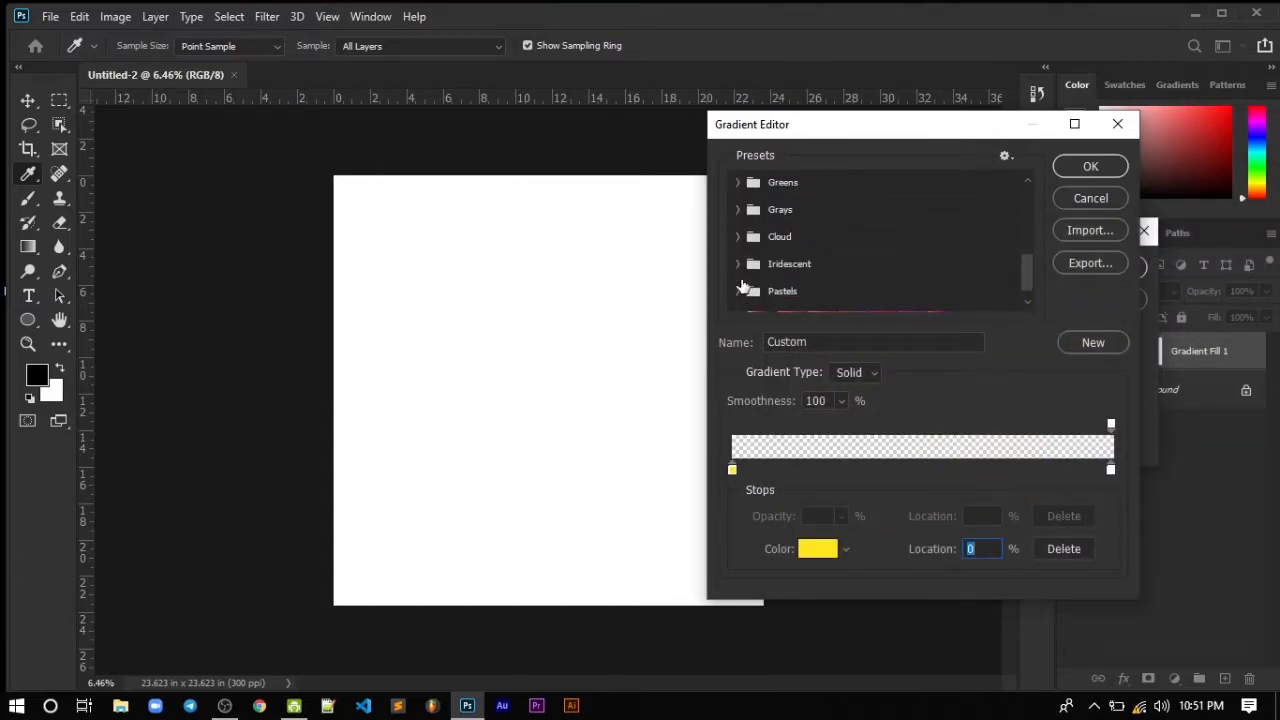
scroll(741, 257, down, 1)
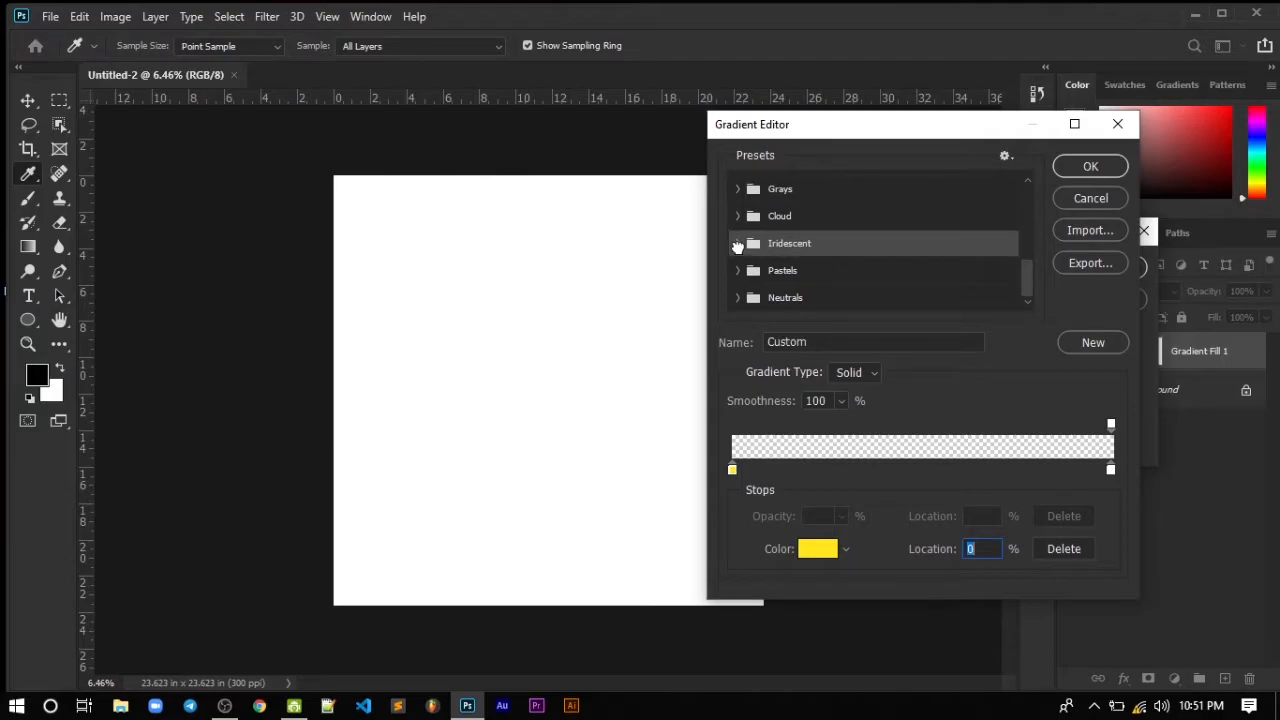
click(739, 245)
scroll(740, 255, down, 1)
click(740, 268)
scroll(751, 285, down, 1)
scroll(752, 280, up, 2)
scroll(752, 270, up, 3)
click(740, 234)
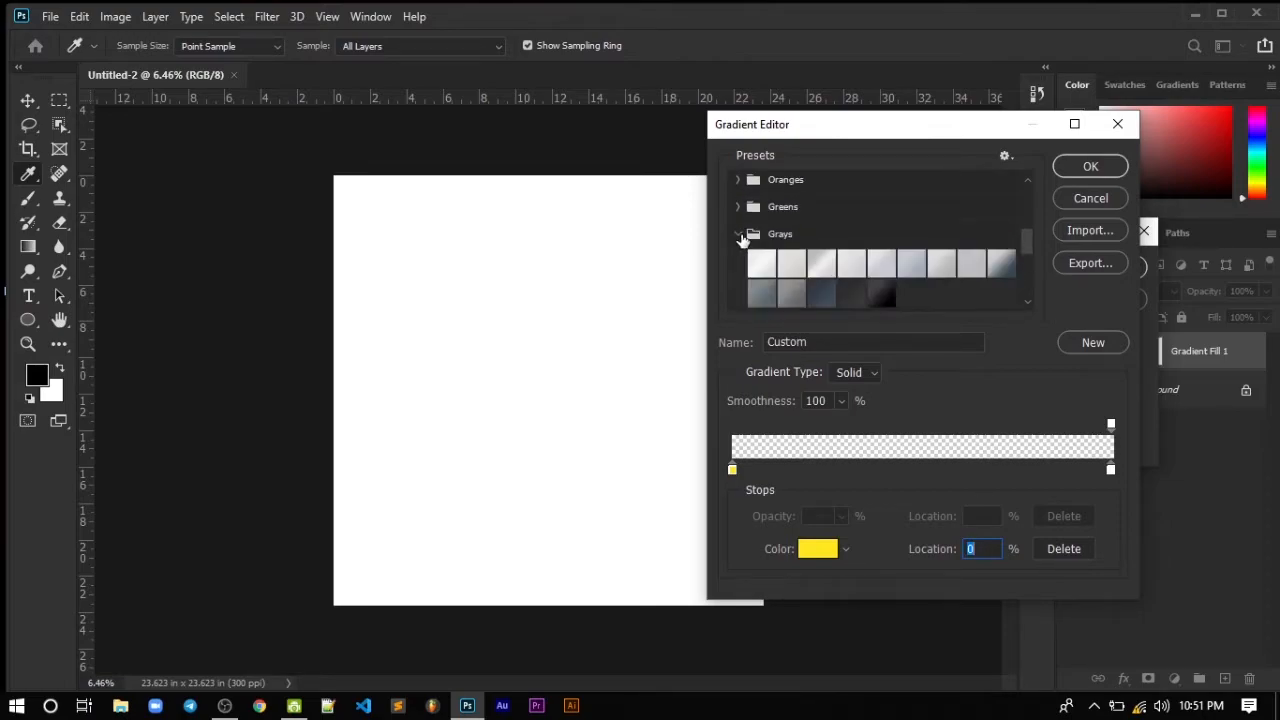
scroll(740, 225, up, 1)
click(739, 221)
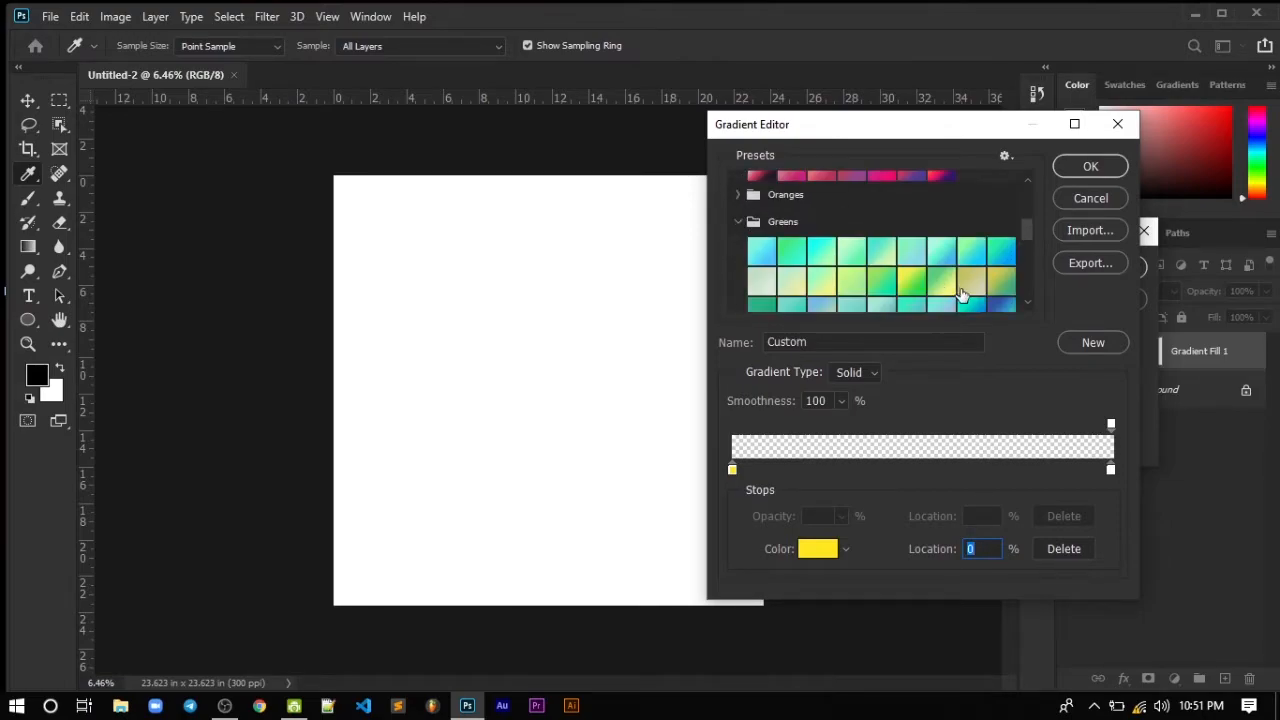
scroll(960, 295, down, 1)
click(916, 255)
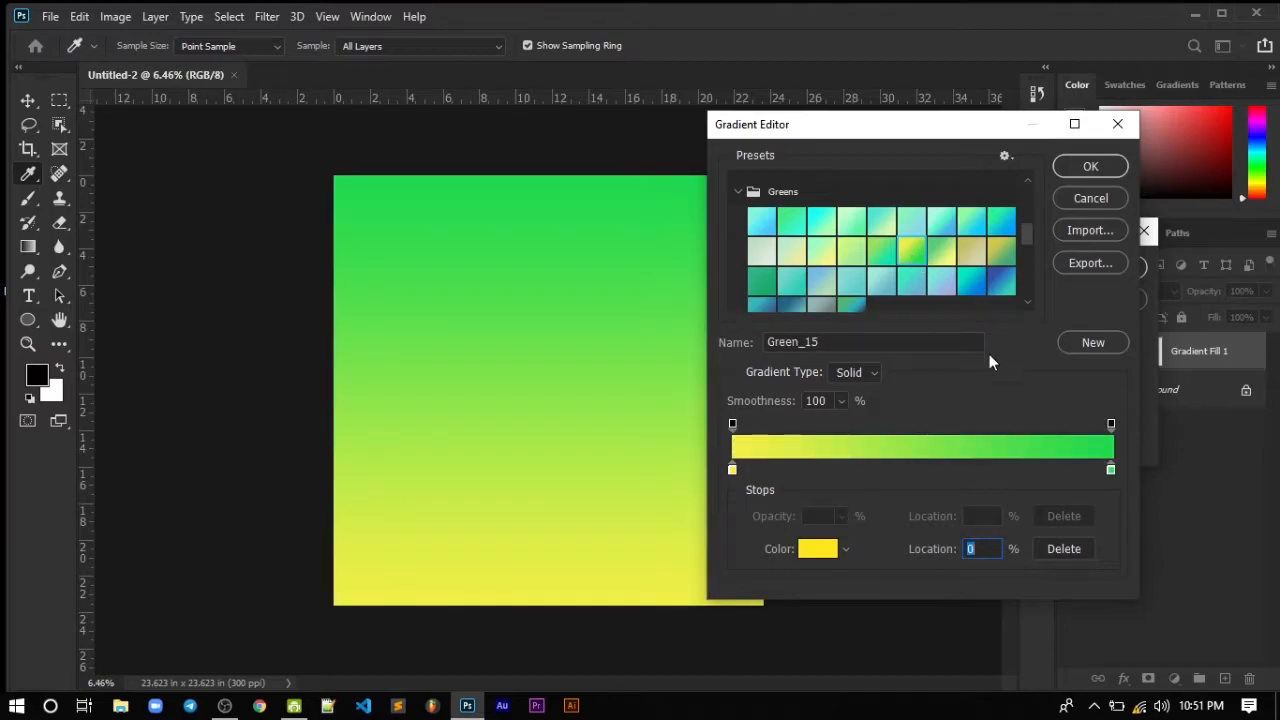
Replace the green end colour stop of the gradient with bright yellow fffc00
double_click(1110, 470)
text(ffffff)
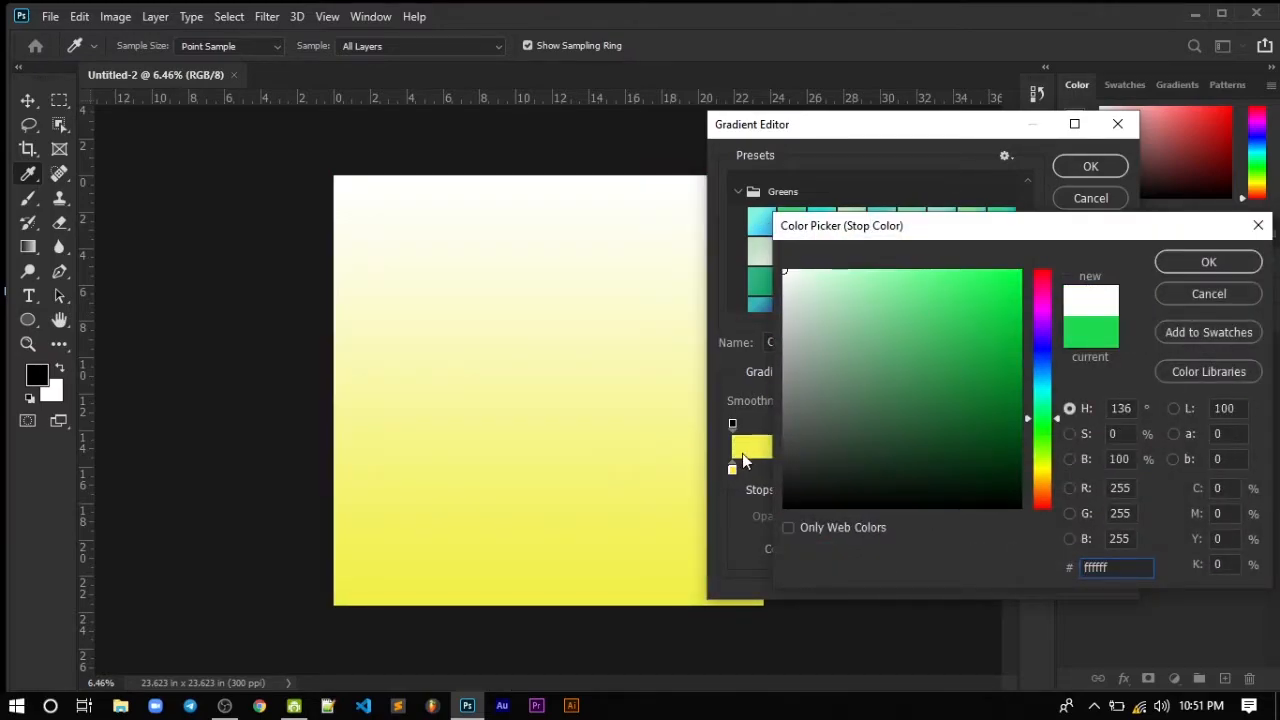
click(605, 521)
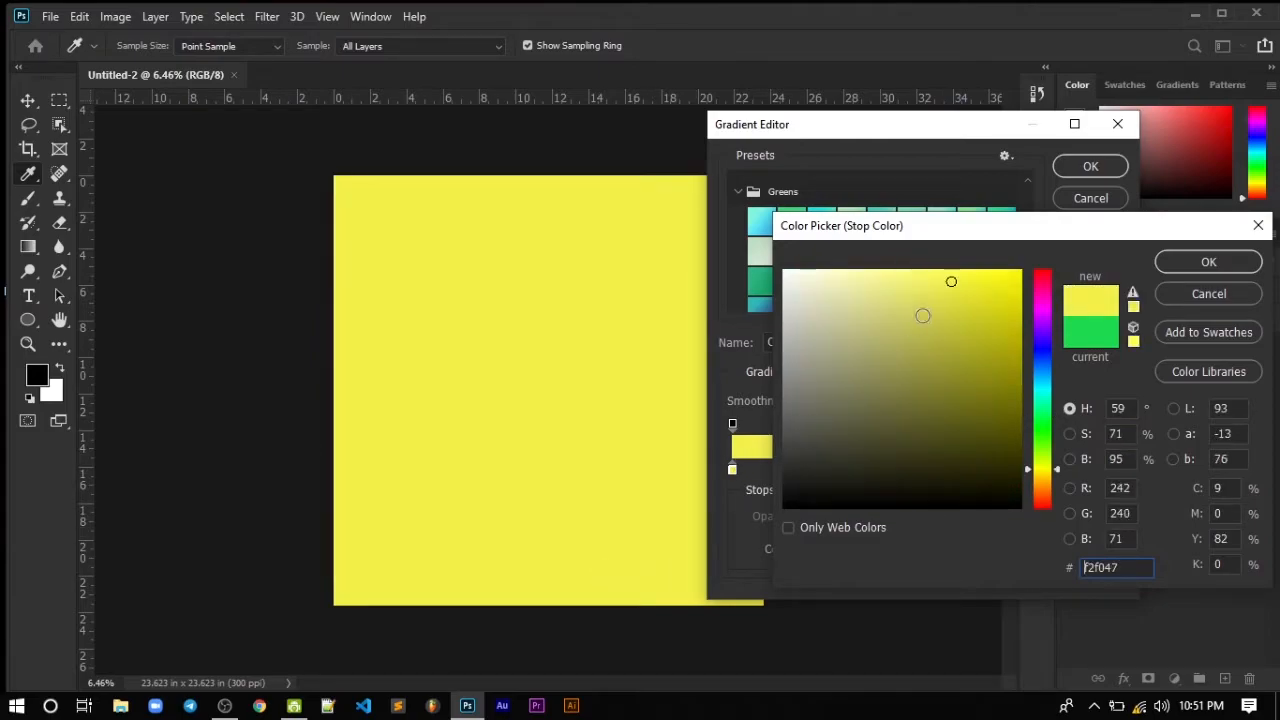
click(1012, 270)
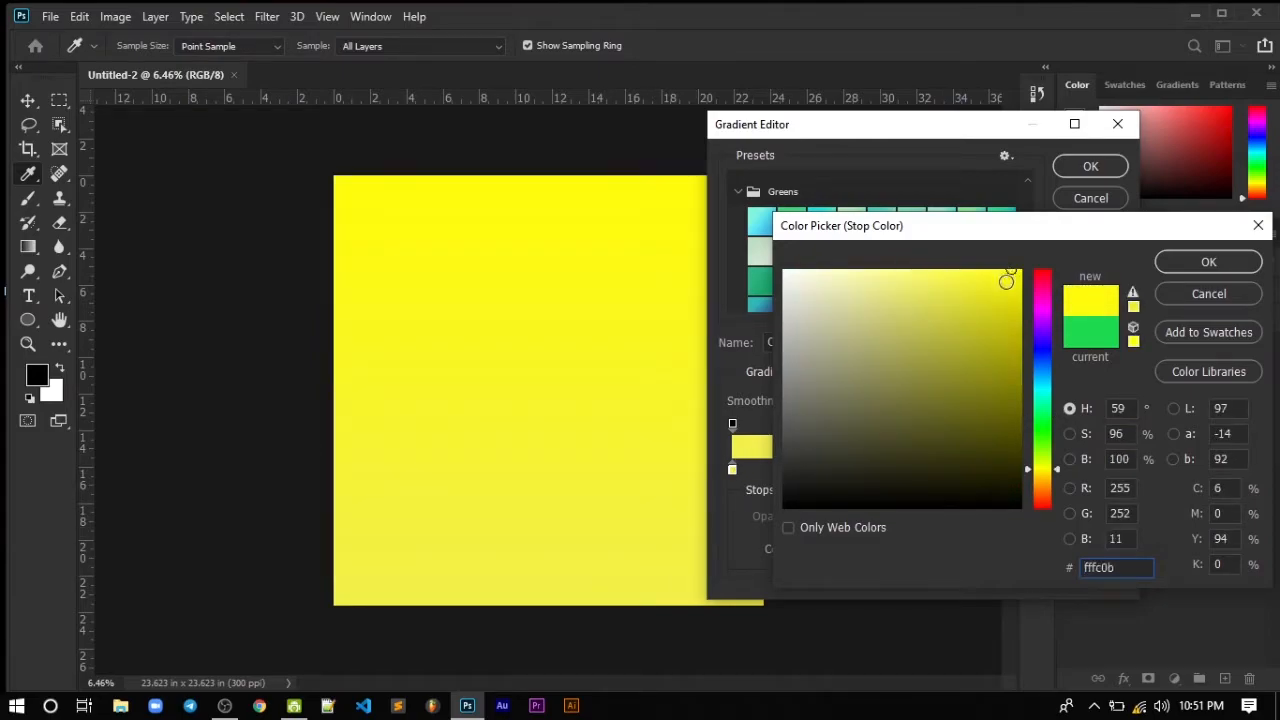
click(1020, 270)
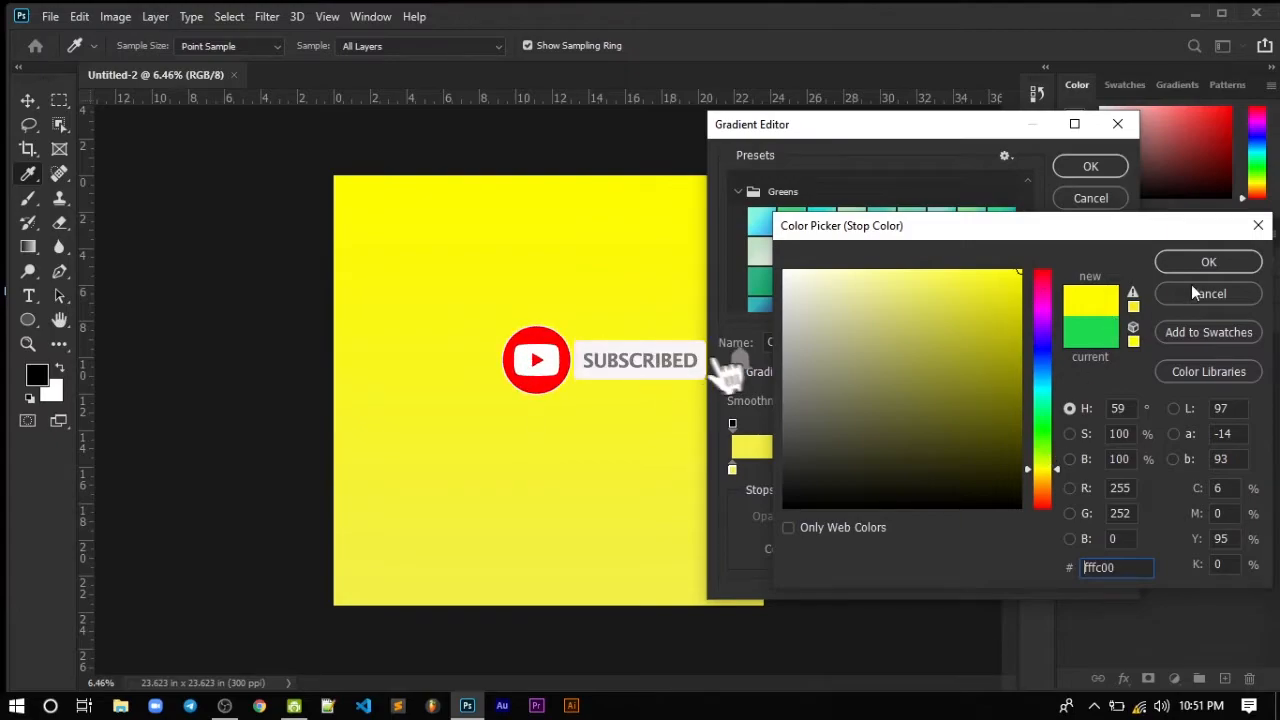
click(1195, 296)
Set the gradient's starting colour stop to pale yellow f3f295 and accept the edited gradient
double_click(730, 468)
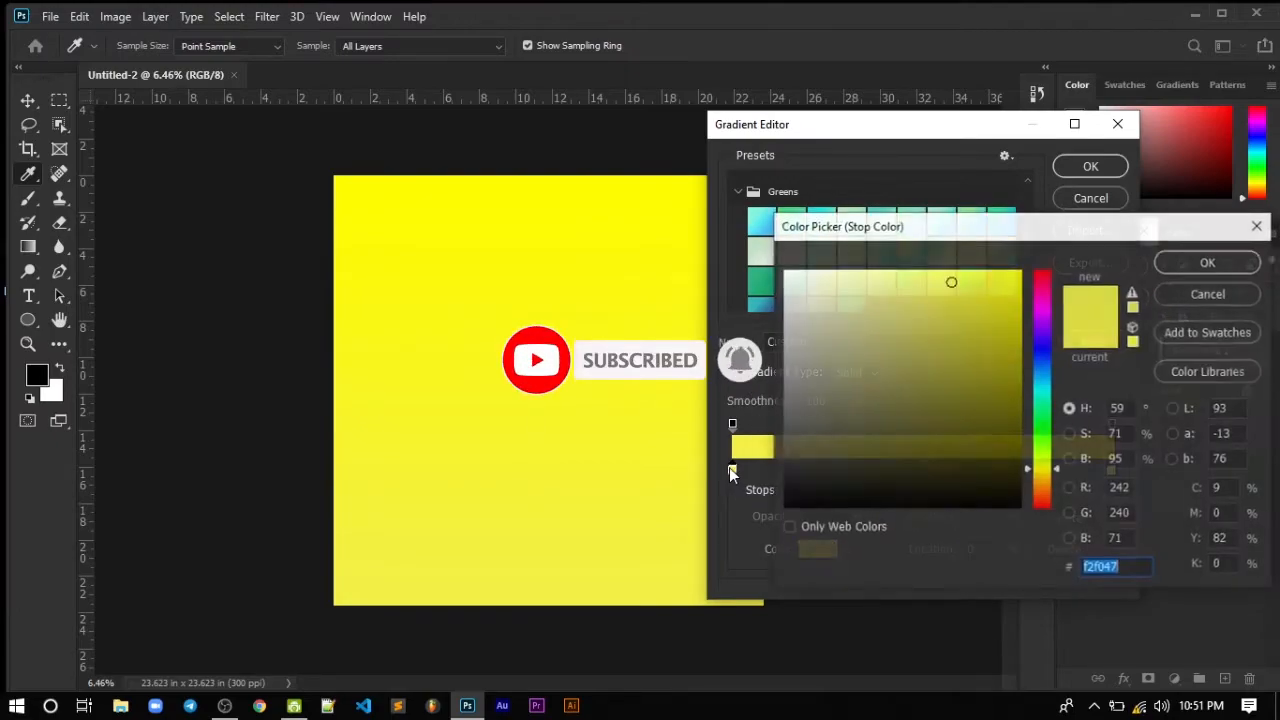
drag(908, 280, 876, 281)
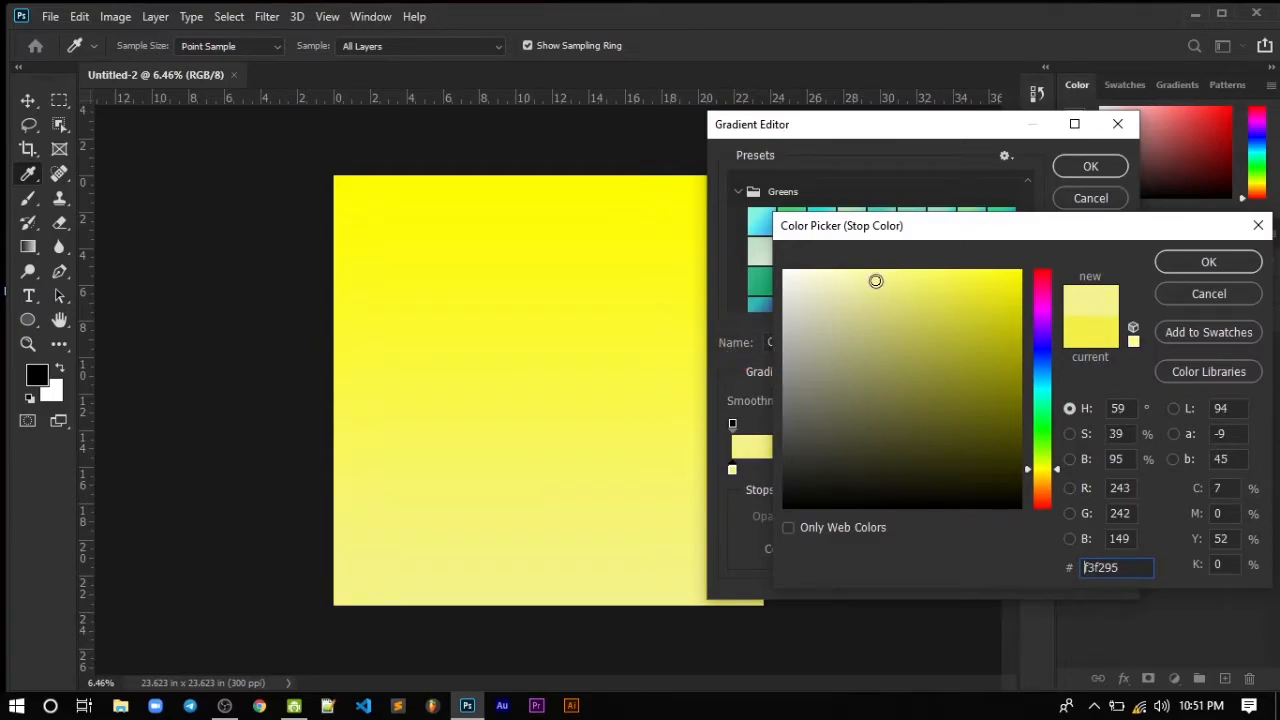
click(1186, 267)
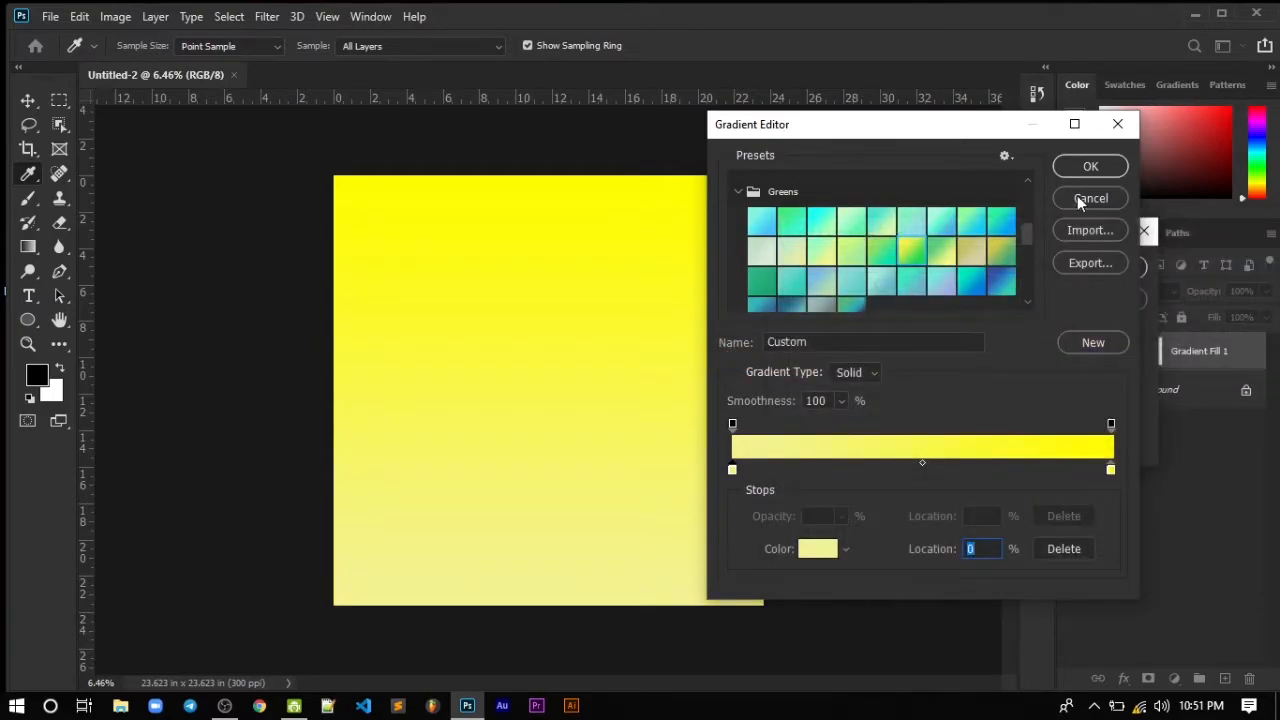
click(1089, 168)
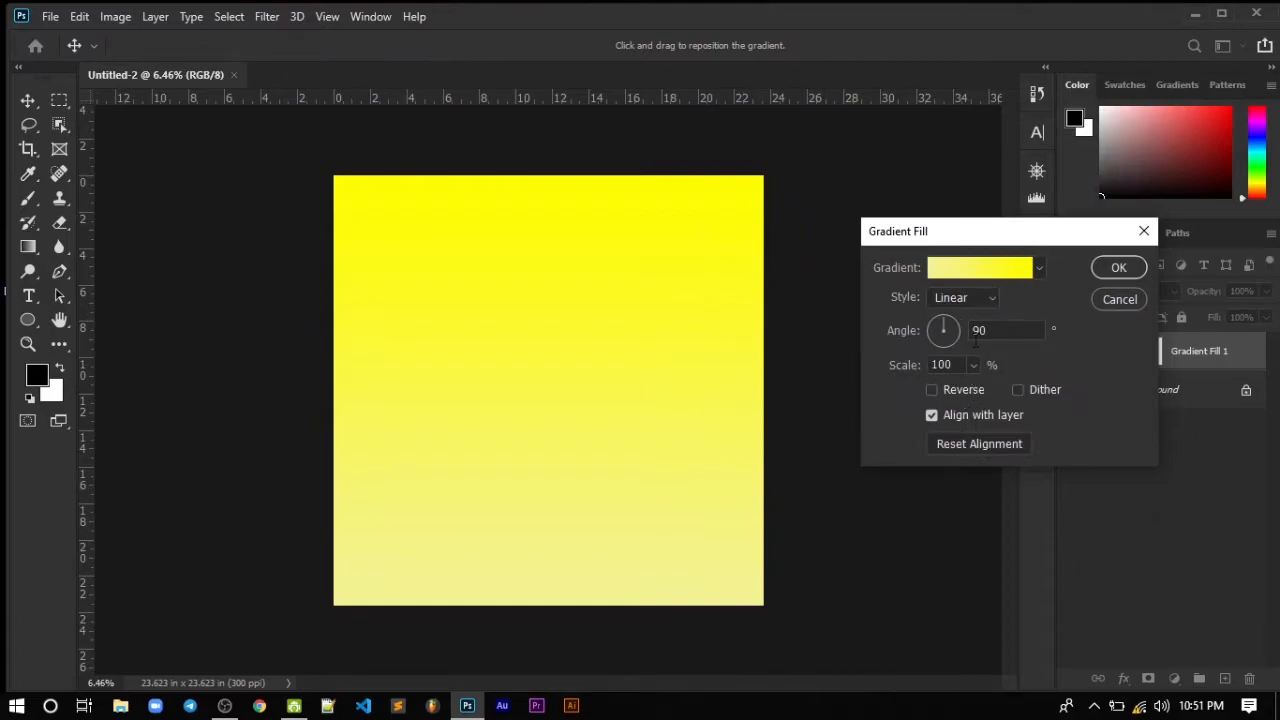
Make the gradient fill radial with a scale of 129%, leaving Reverse off
click(958, 300)
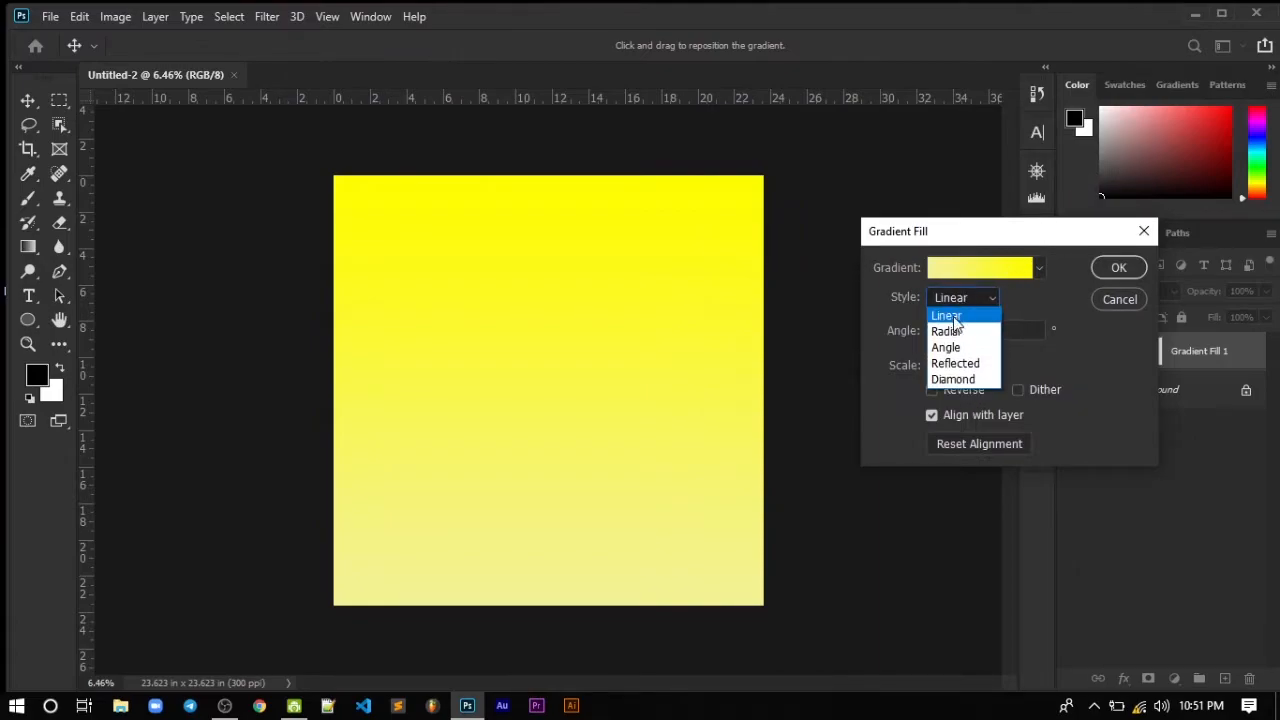
click(952, 333)
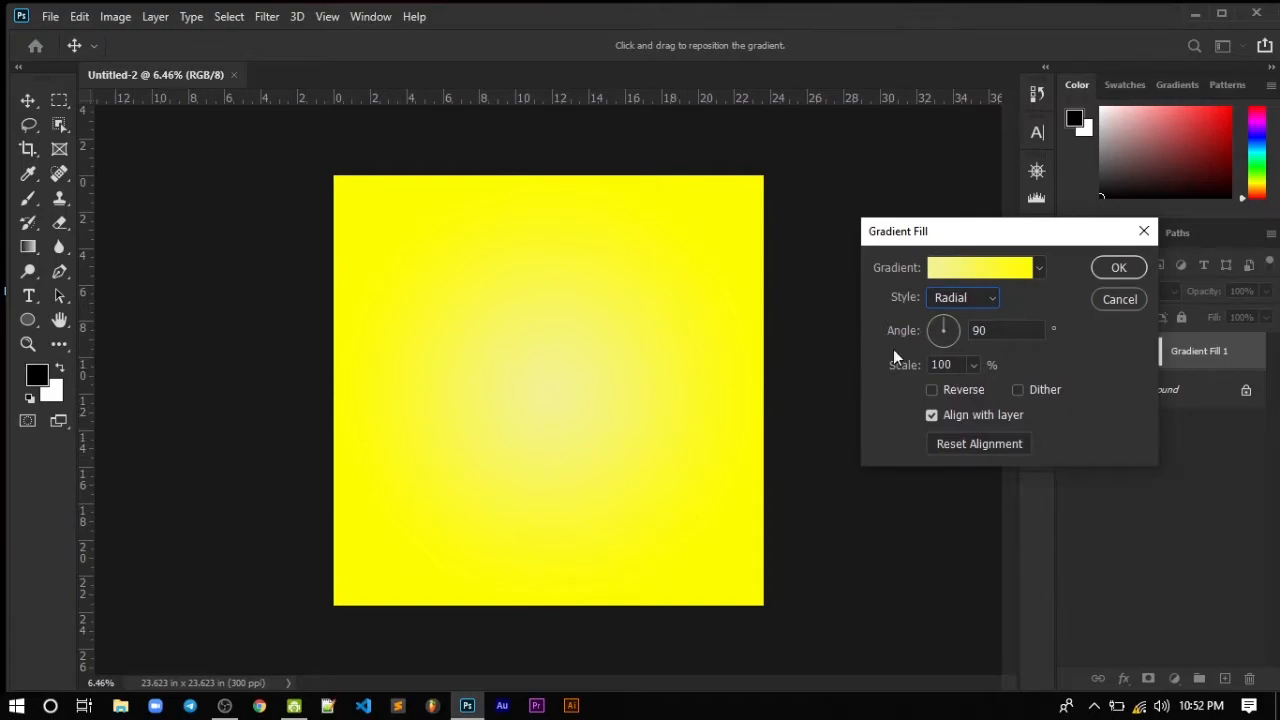
click(951, 366)
scroll(951, 366, up, 15)
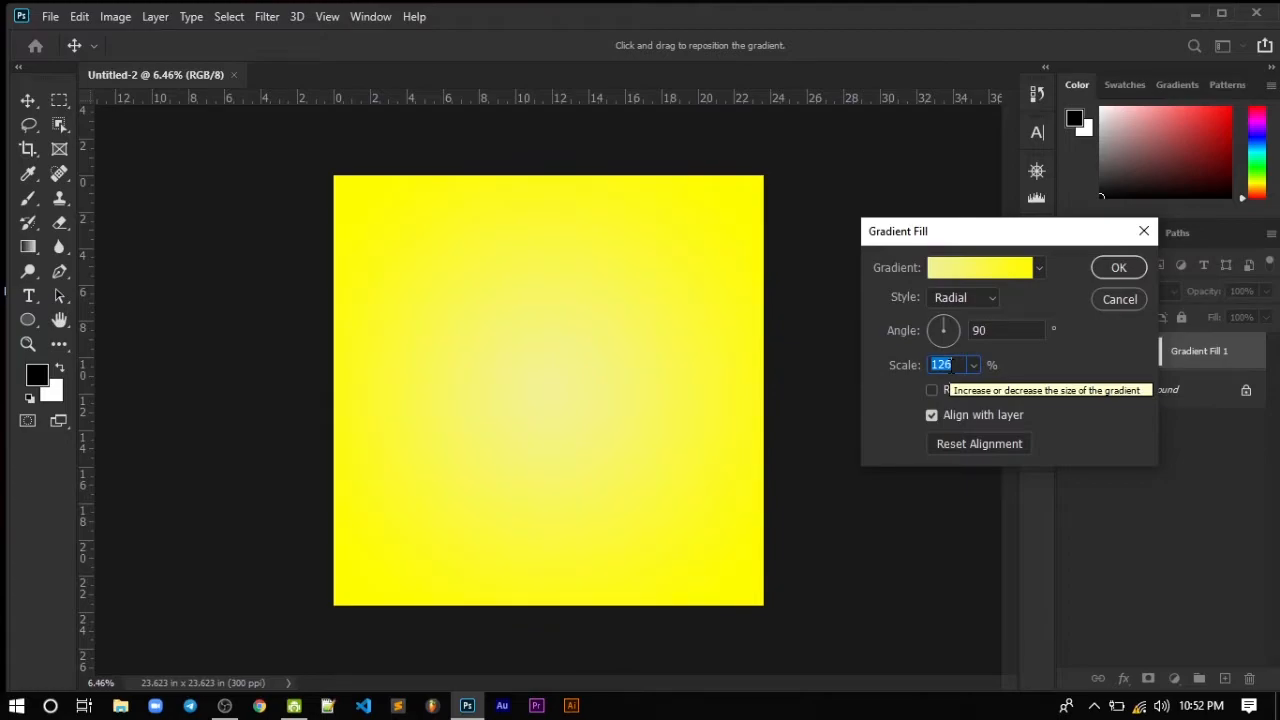
click(932, 390)
click(945, 390)
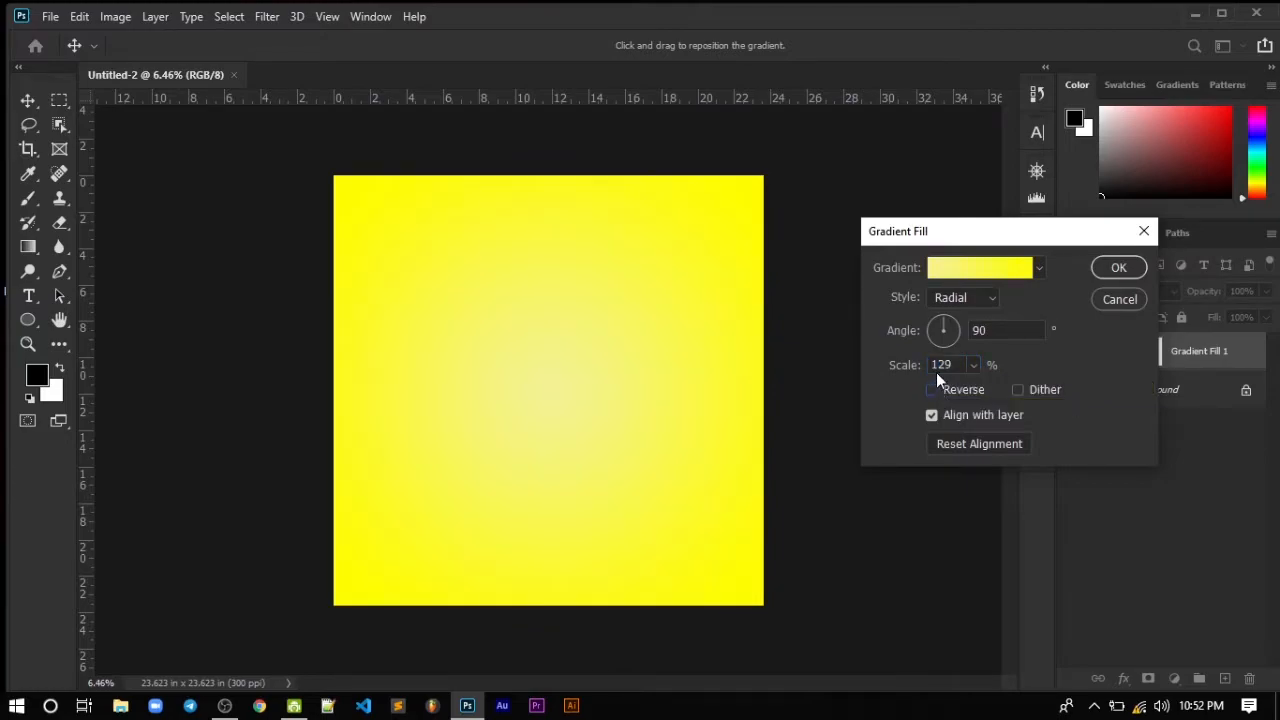
Soften the gradient's end colour stop to yellow f2f02d and apply the gradient fill layer
click(975, 268)
double_click(1110, 470)
click(977, 277)
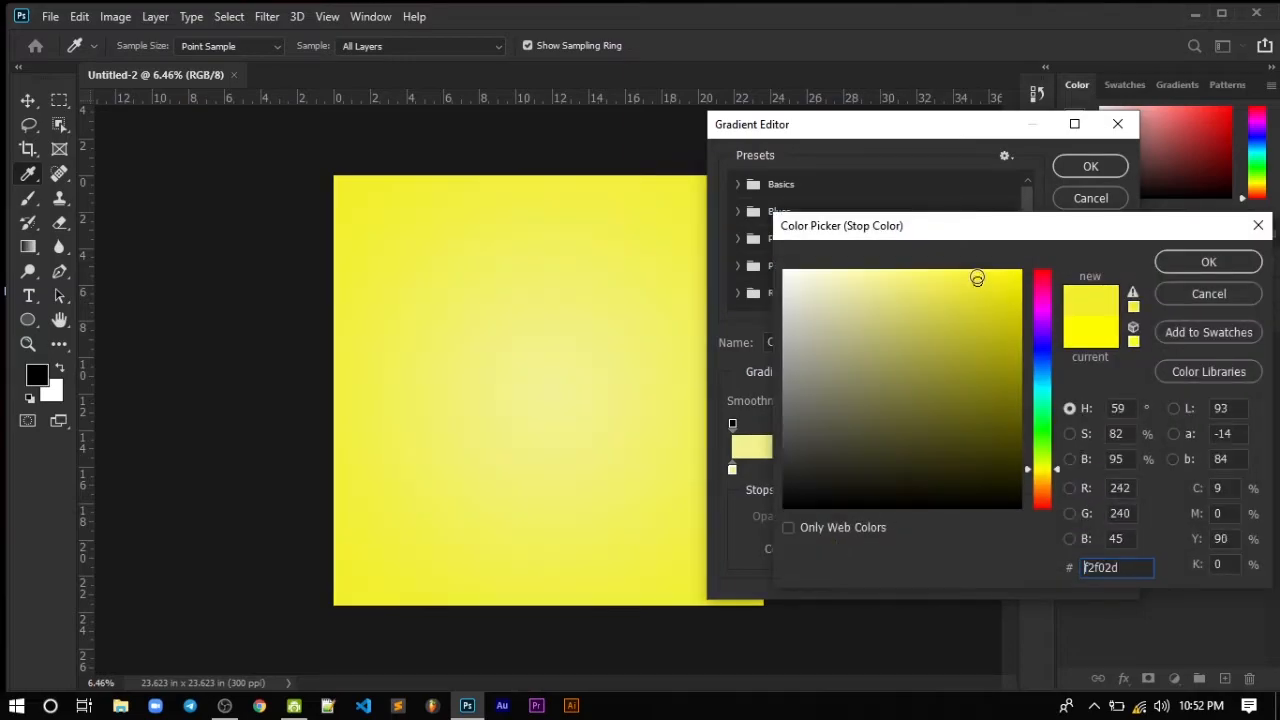
click(1208, 261)
click(1089, 166)
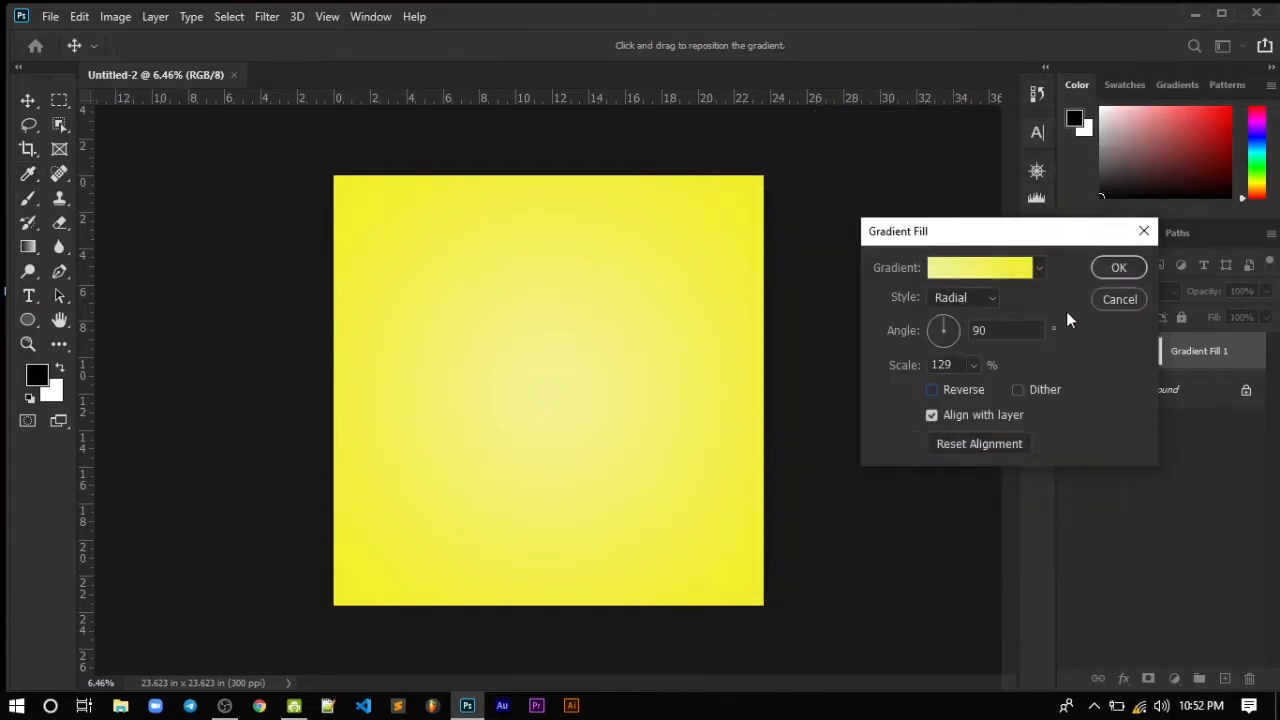
click(1110, 270)
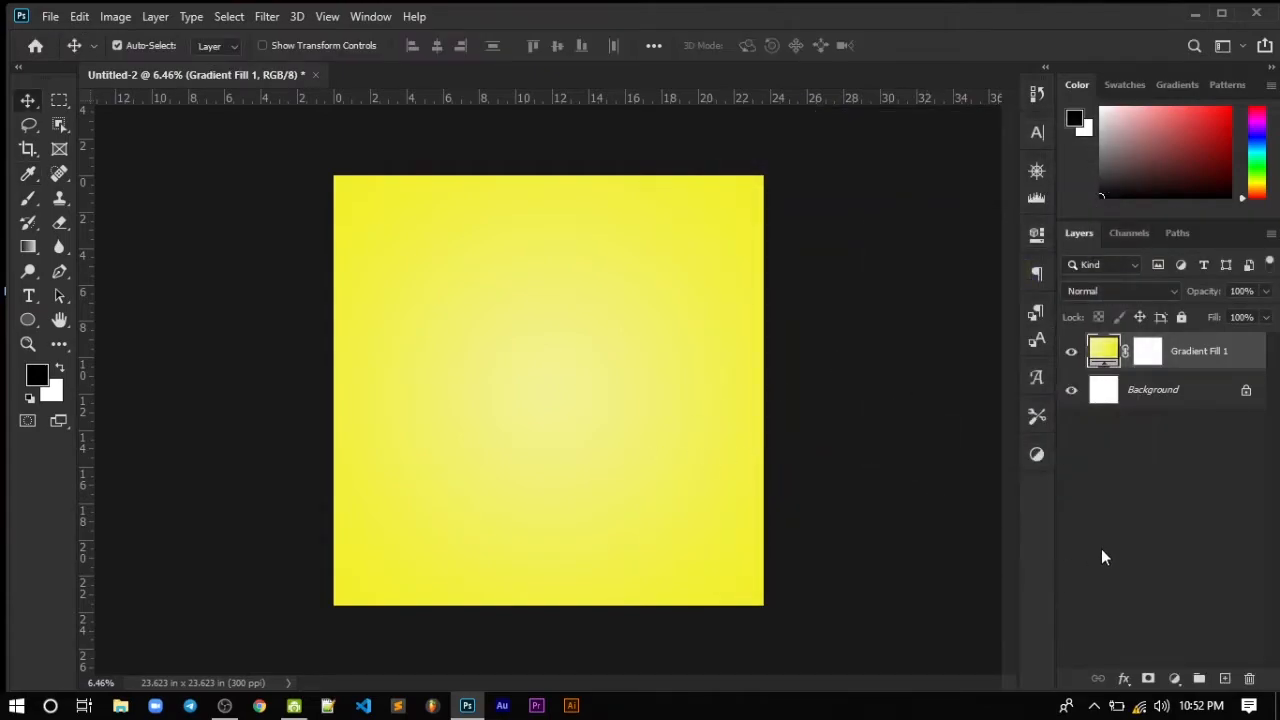
Add the text MILIYA near the middle of the canvas in black with the current 98 pt script font
click(28, 295)
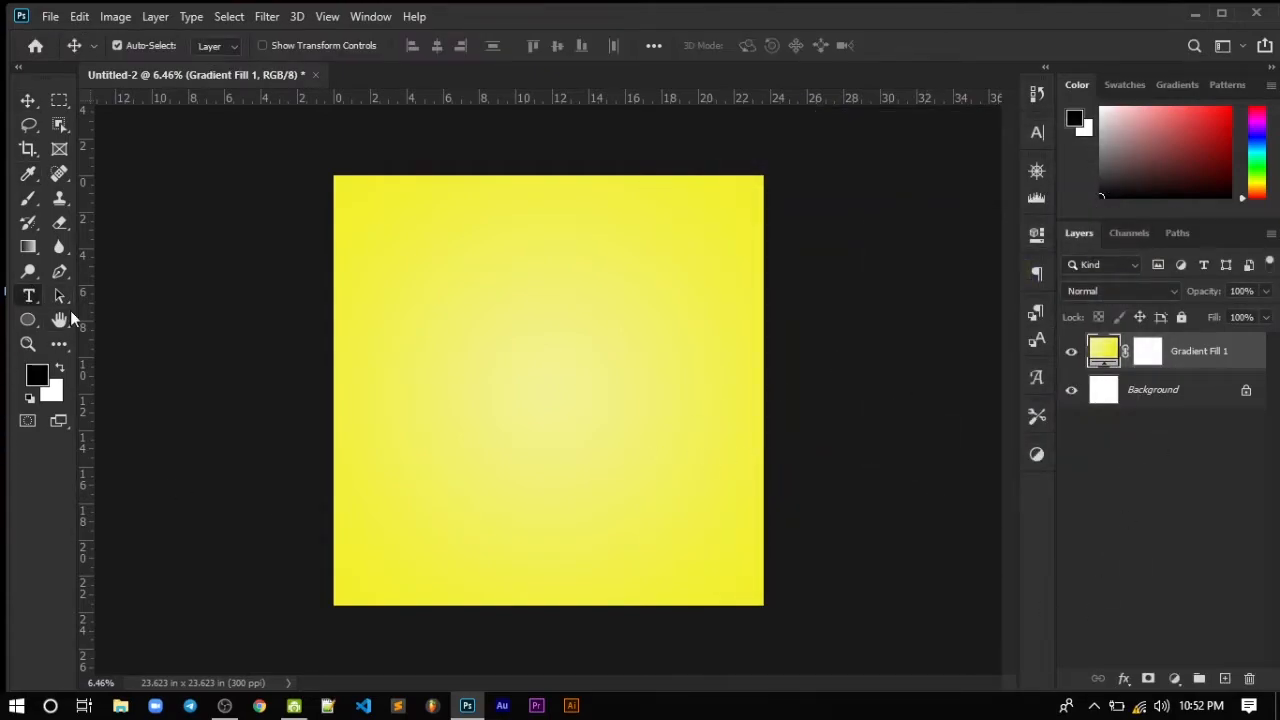
click(430, 384)
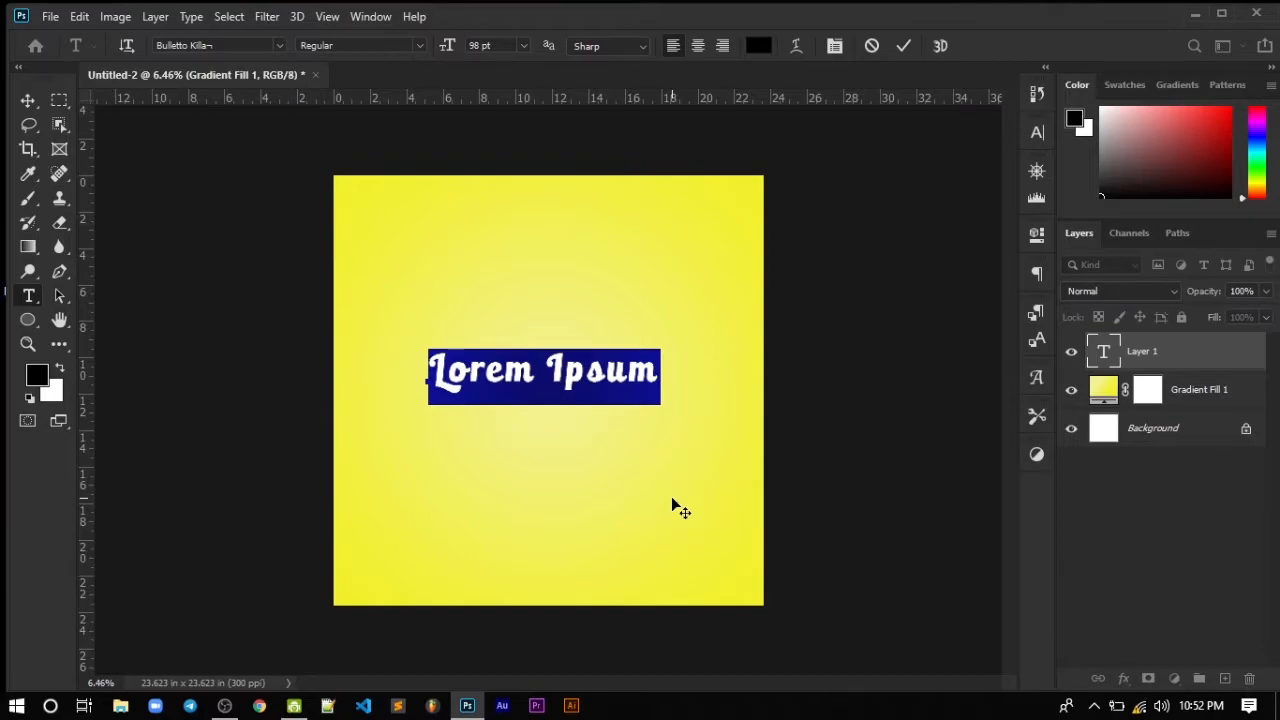
text(MILL)
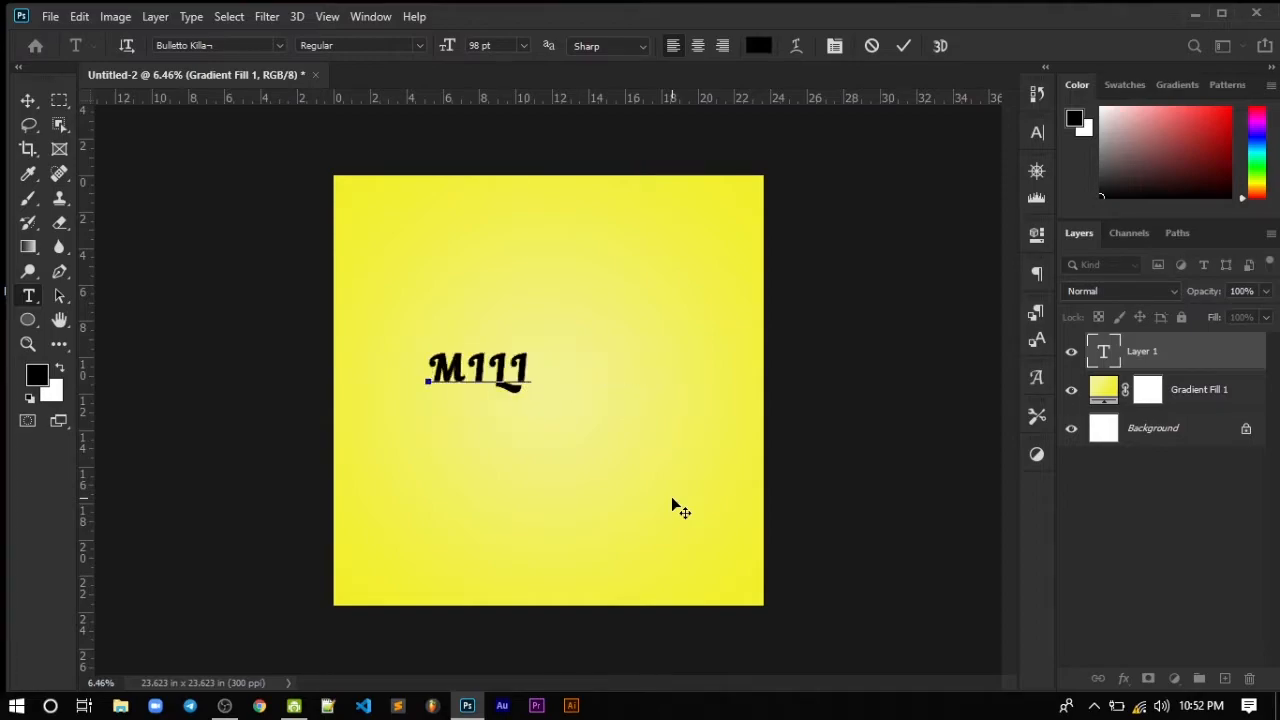
text(YA)
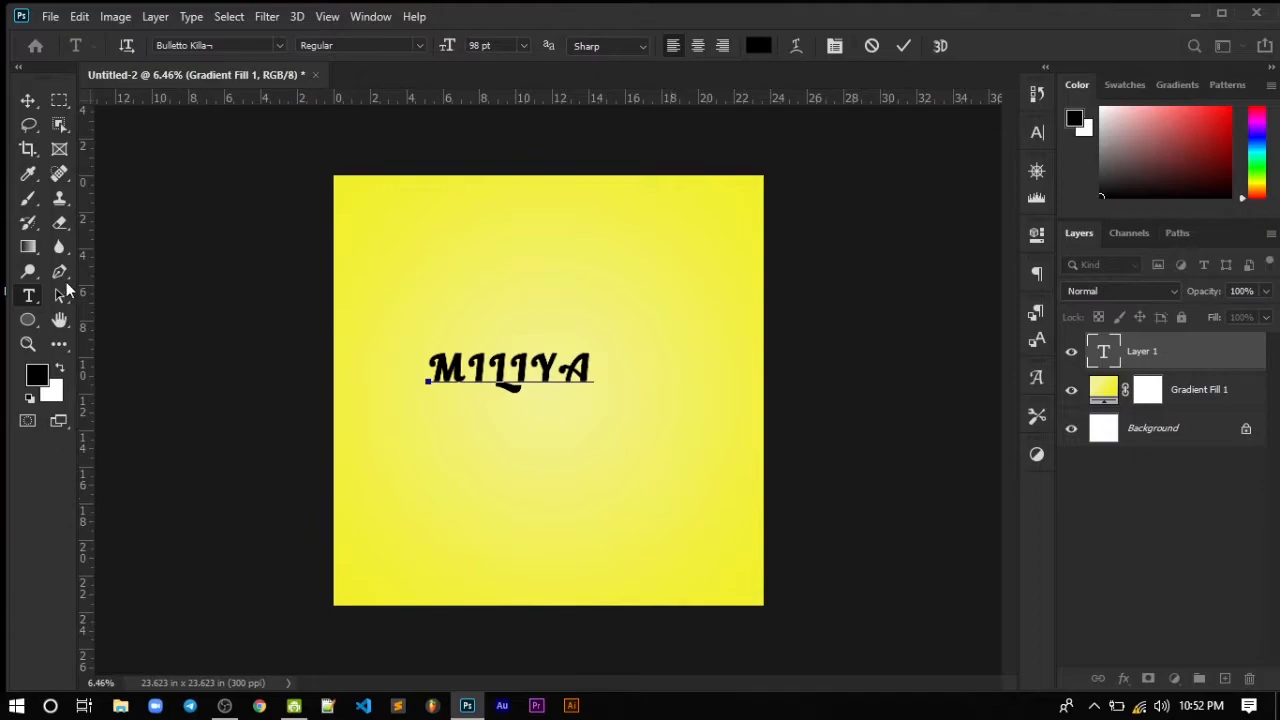
click(24, 100)
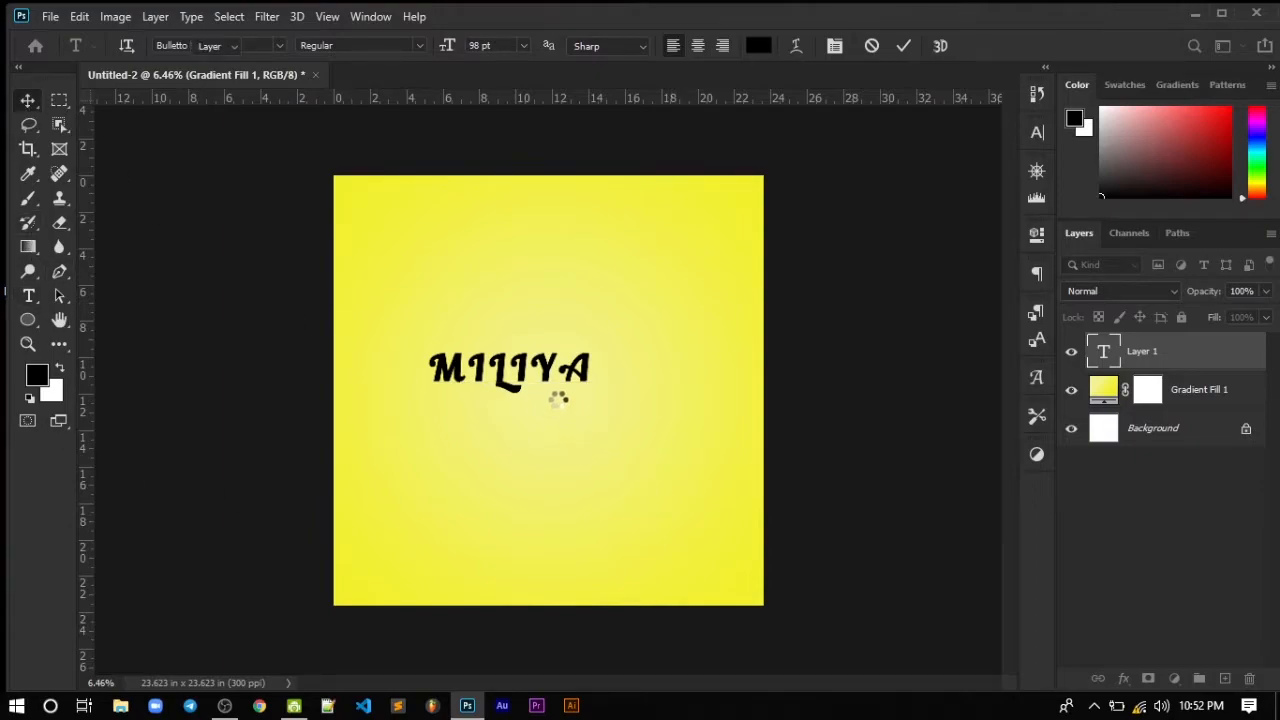
Move the MILIYA text slightly so it sits at the centre of the yellow background
drag(514, 394, 543, 408)
scroll(543, 408, up, 4)
scroll(545, 405, down, 3)
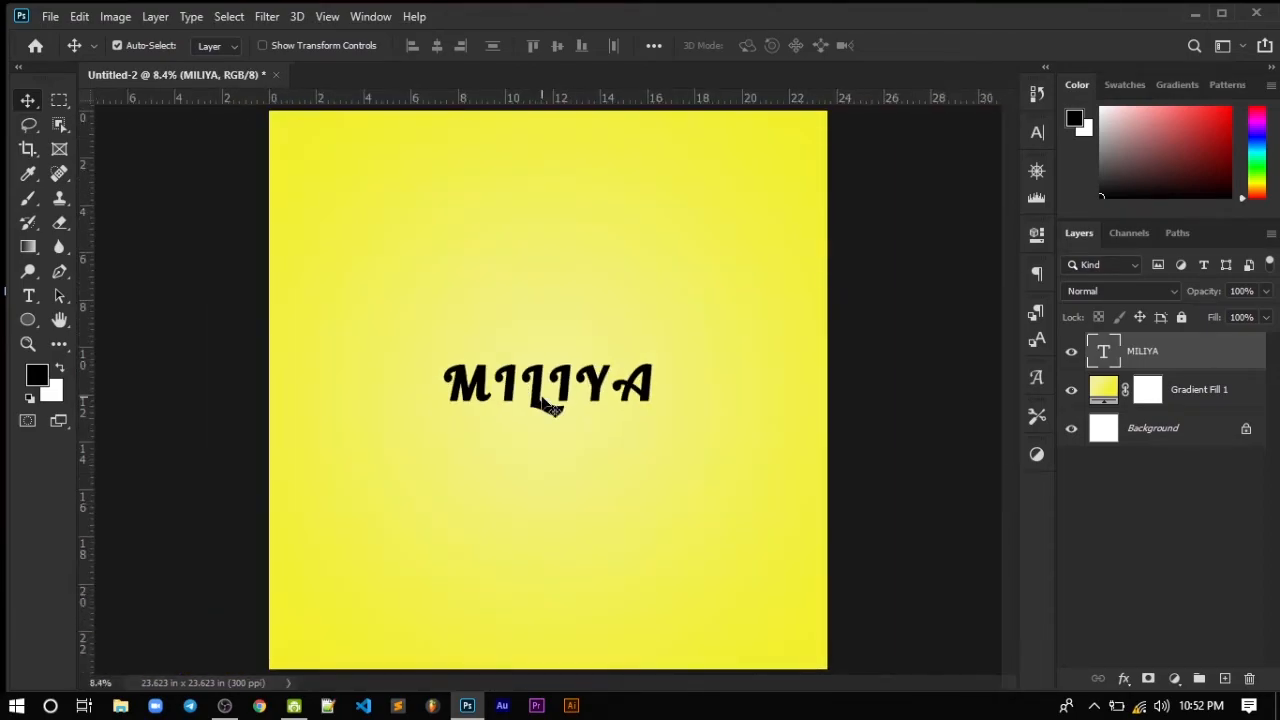
Enlarge the MILIYA text from its centre to about 223% so it spans most of the canvas width
key(ctrl+t)
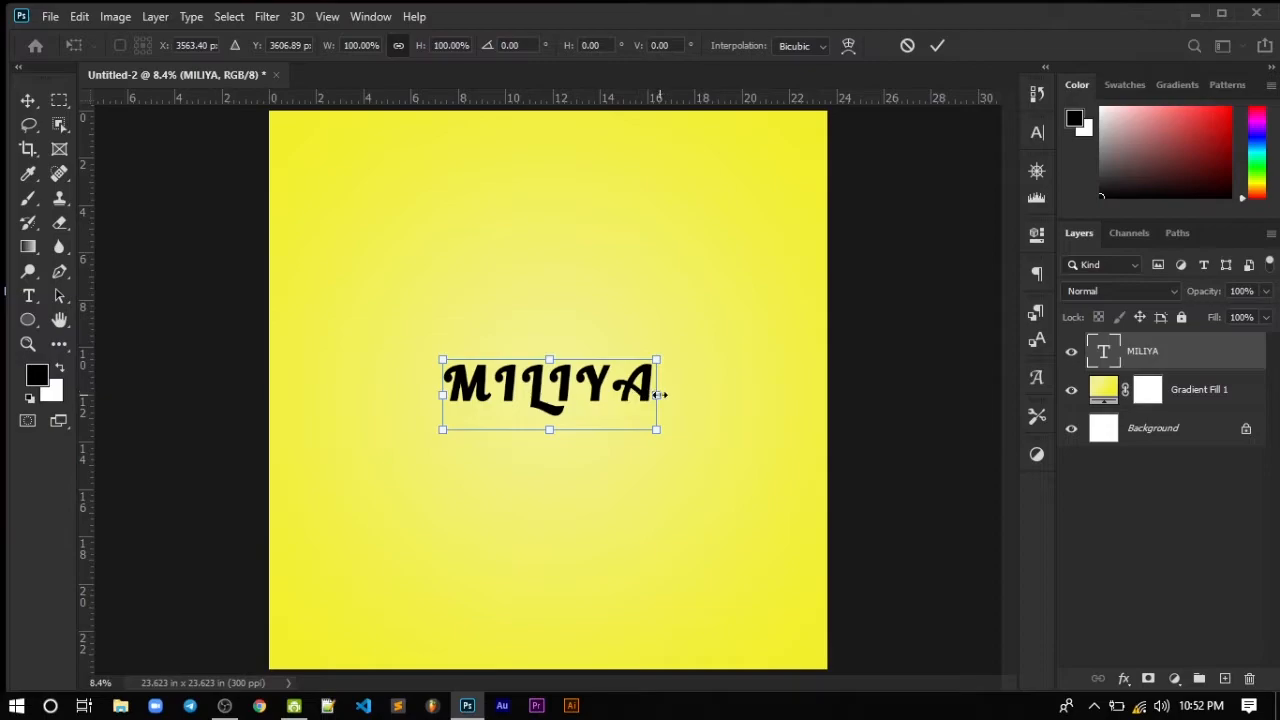
drag(690, 401, 791, 410)
scroll(760, 412, down, 3)
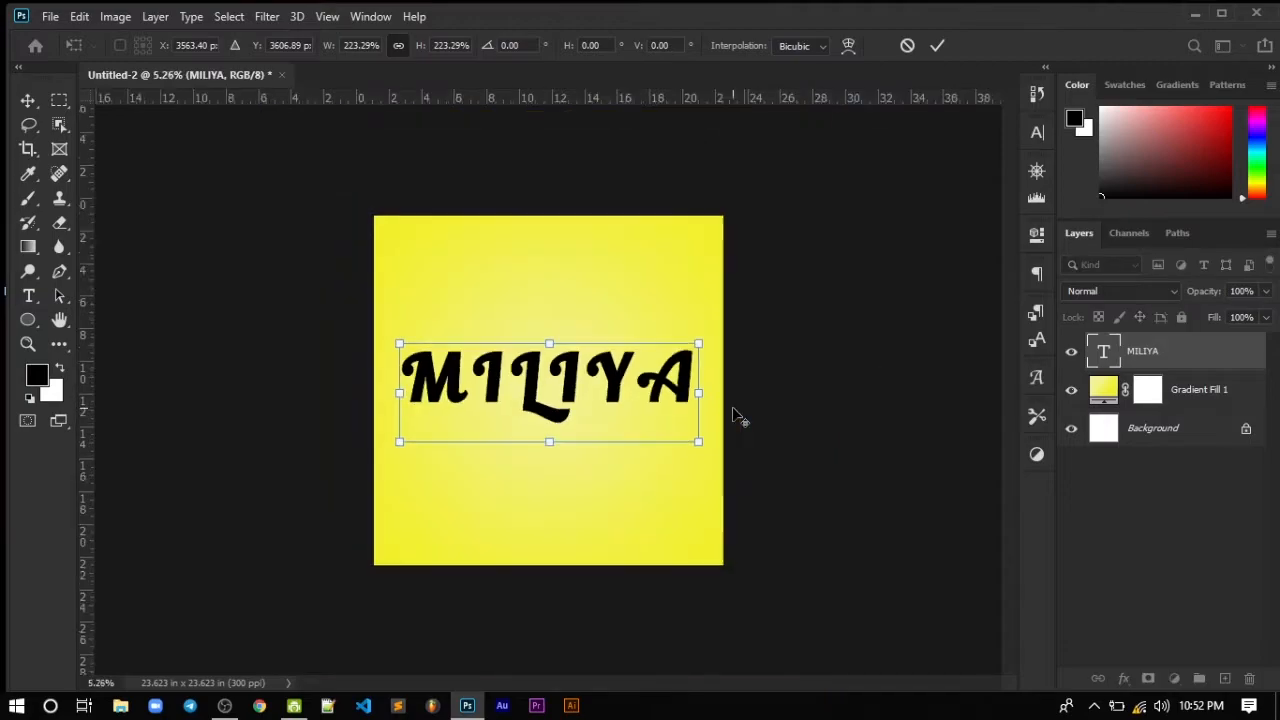
click(28, 101)
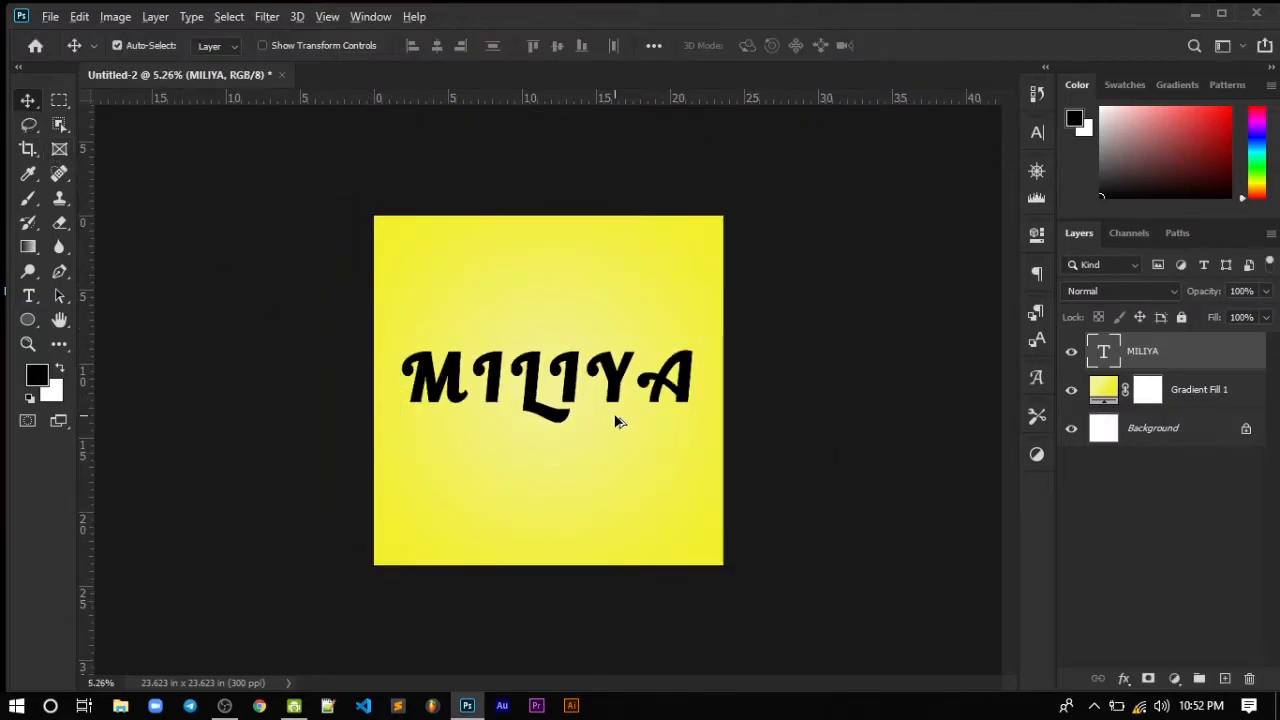
scroll(617, 420, up, 3)
scroll(668, 397, up, 2)
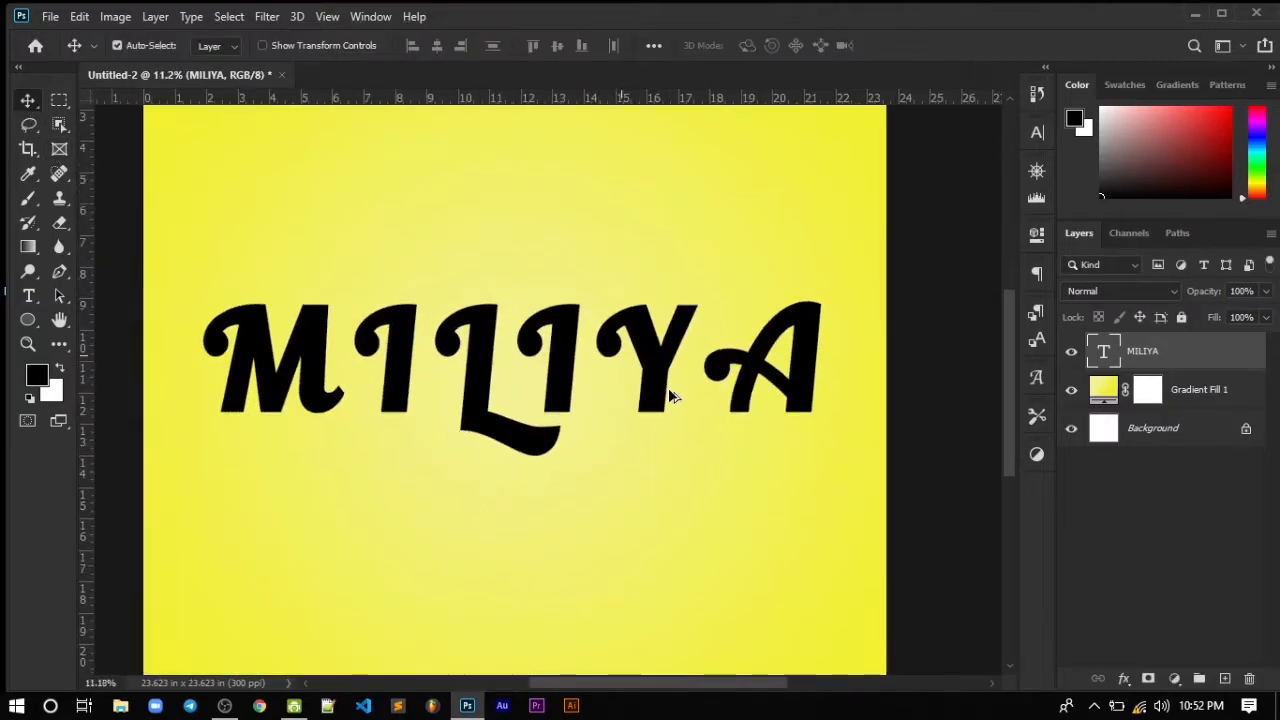
scroll(529, 372, down, 2)
scroll(532, 380, up, 2)
key(t)
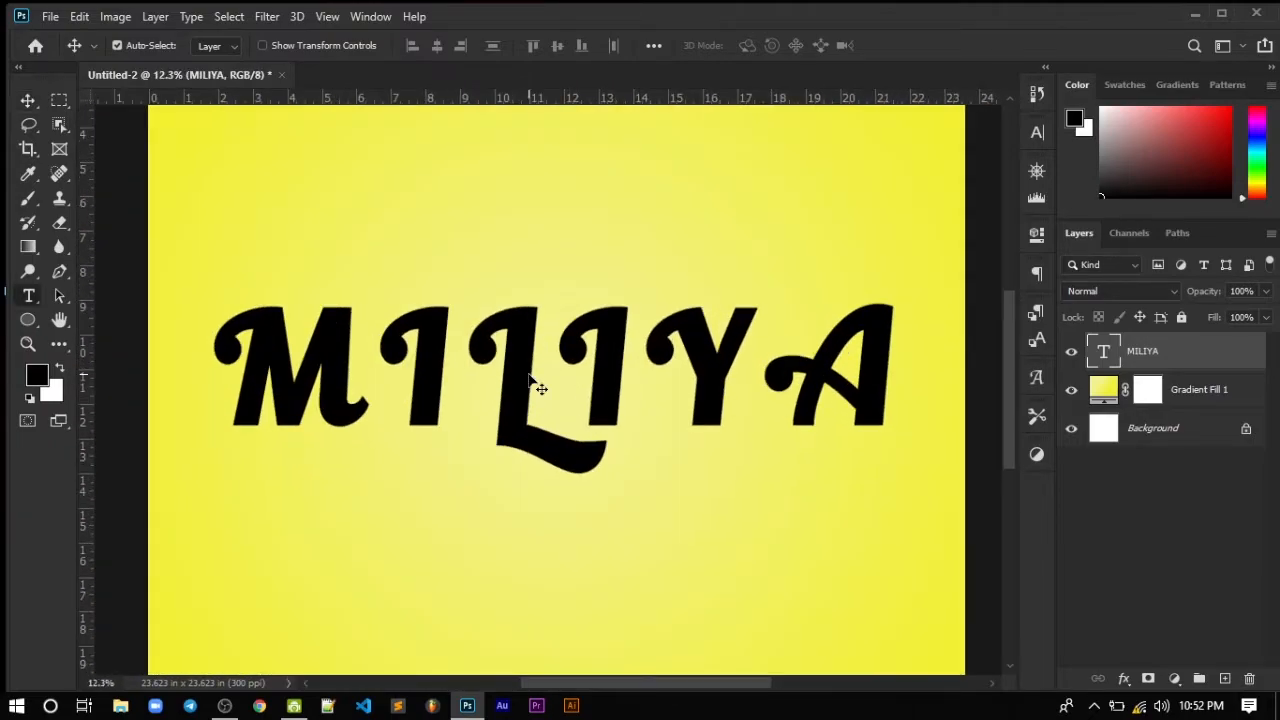
double_click(529, 370)
scroll(910, 360, down, 2)
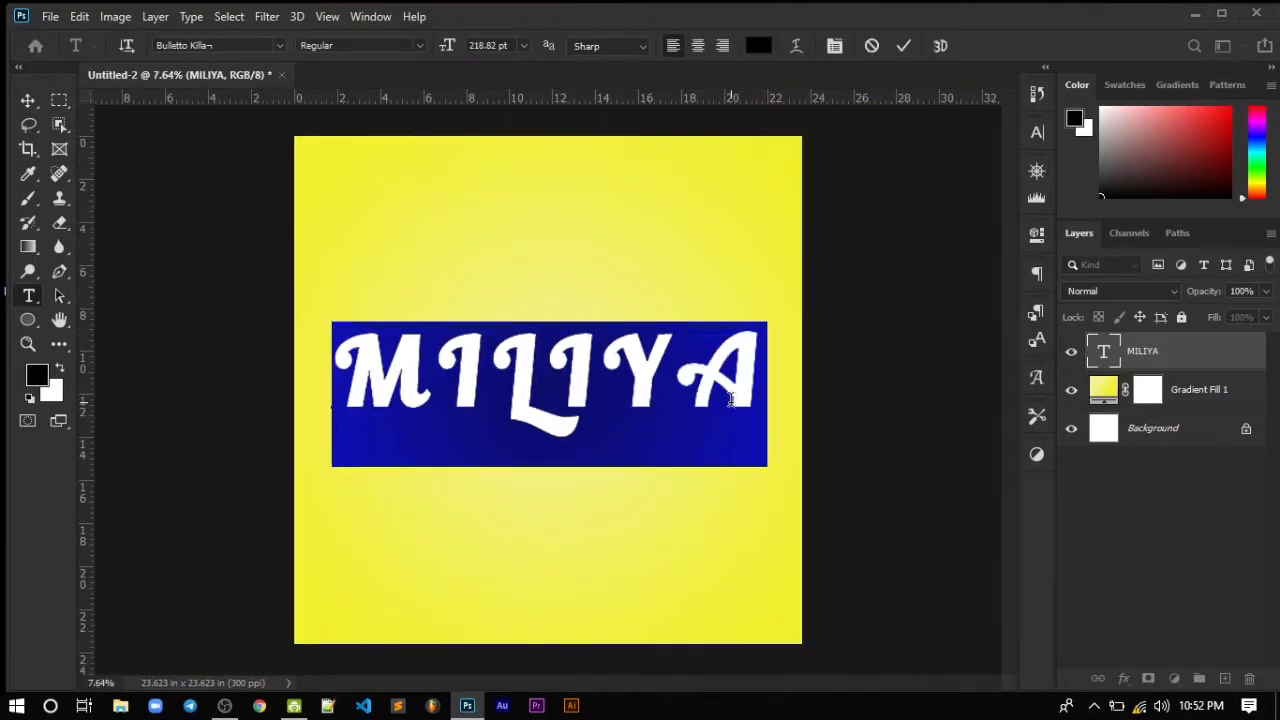
click(28, 100)
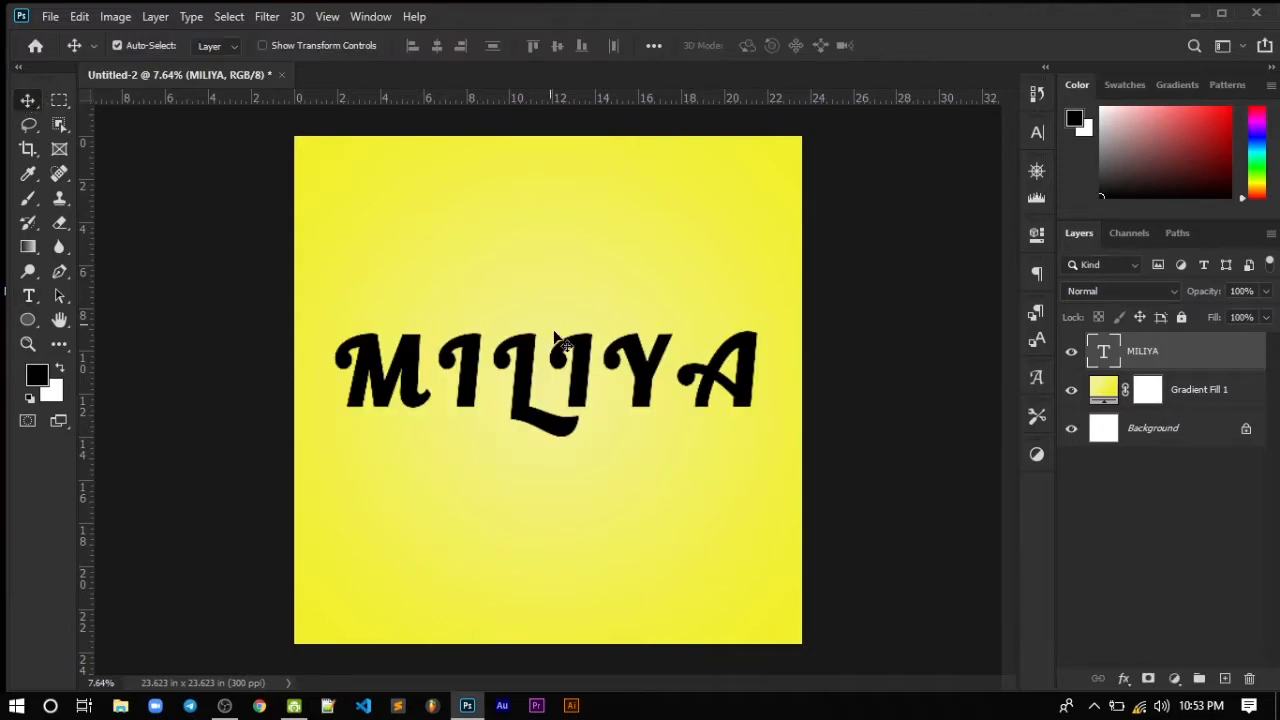
scroll(575, 398, down, 1)
scroll(600, 395, up, 3)
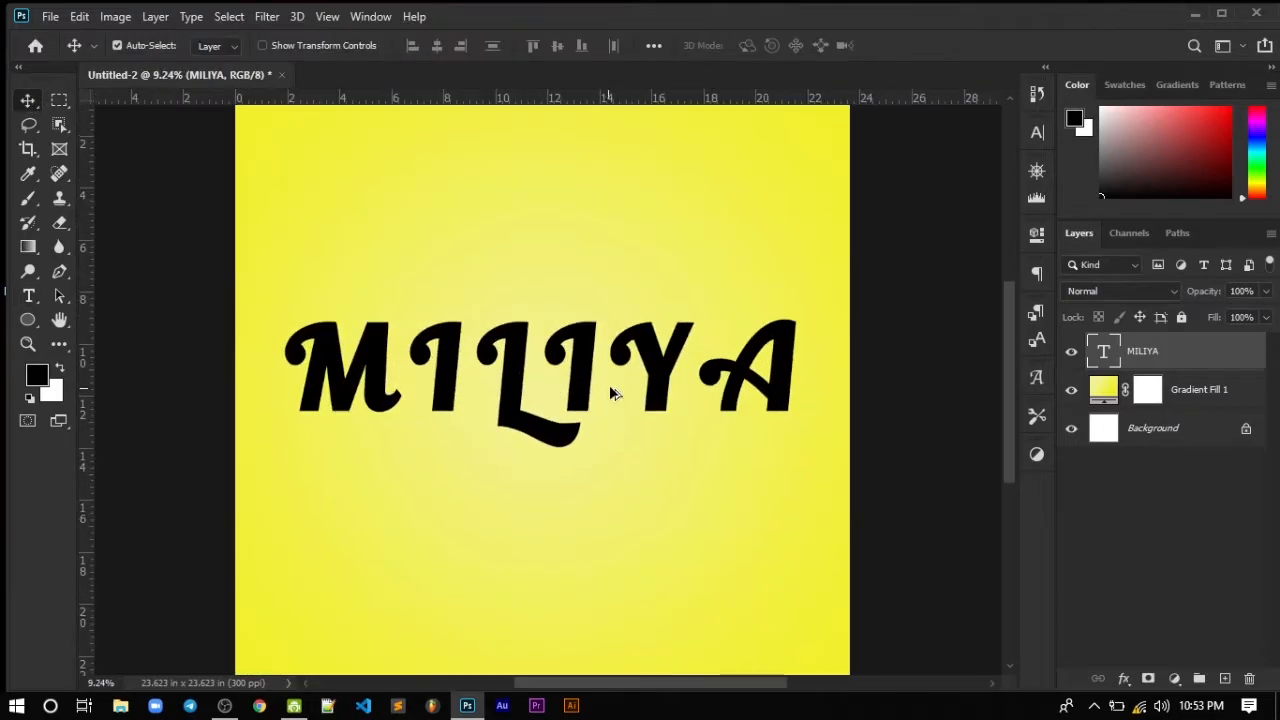
scroll(420, 370, down, 2)
scroll(428, 370, up, 1)
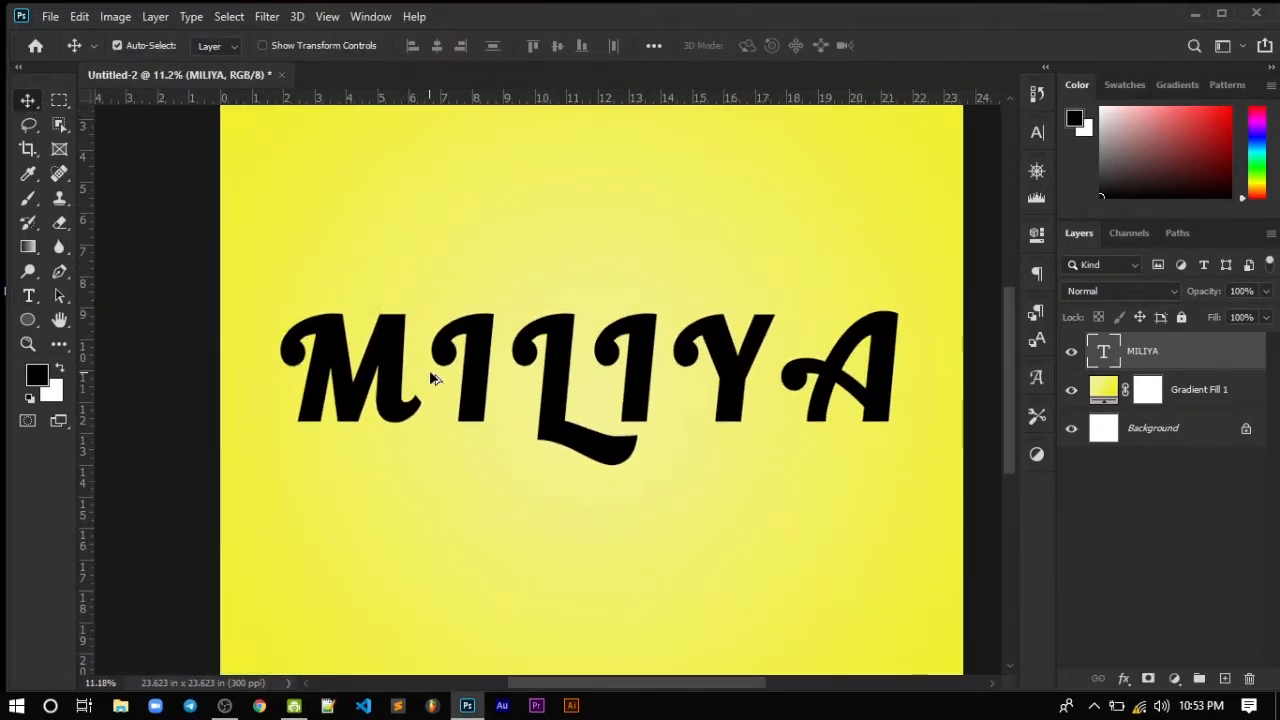
scroll(428, 370, down, 1)
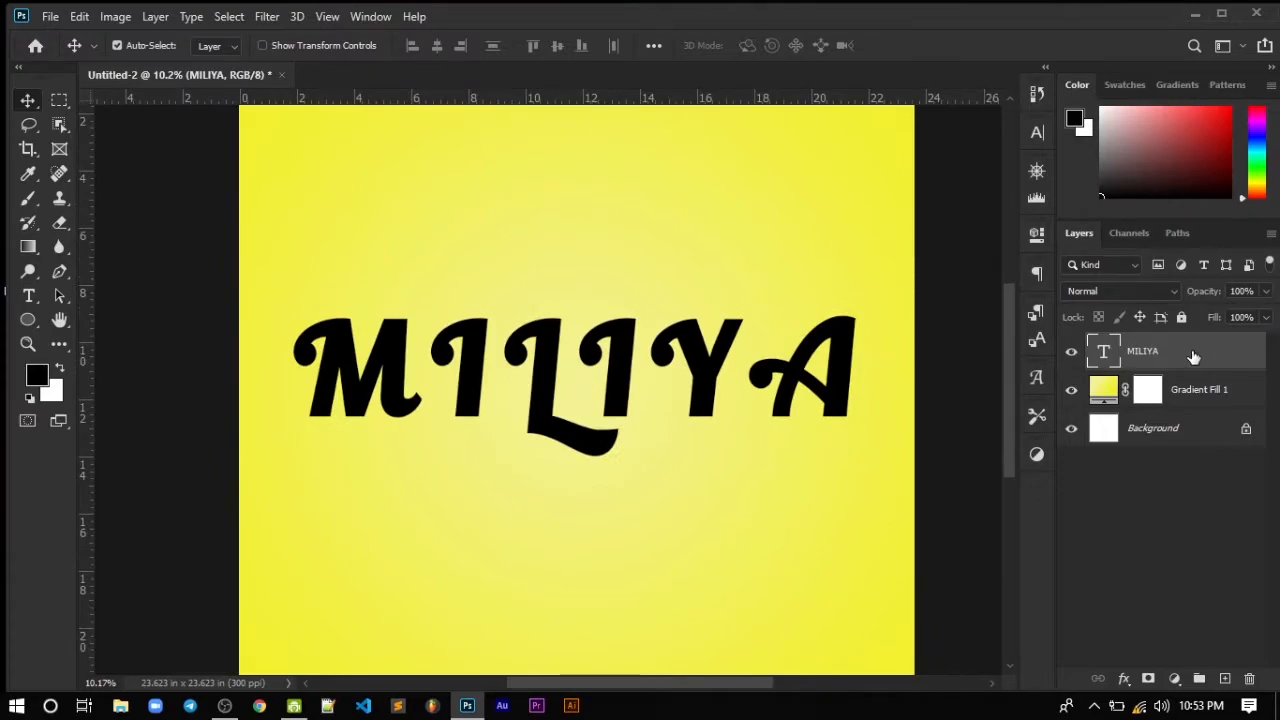
Add a linear Gradient Overlay from yellow to beige to the MILIYA text layer's style
key(h)
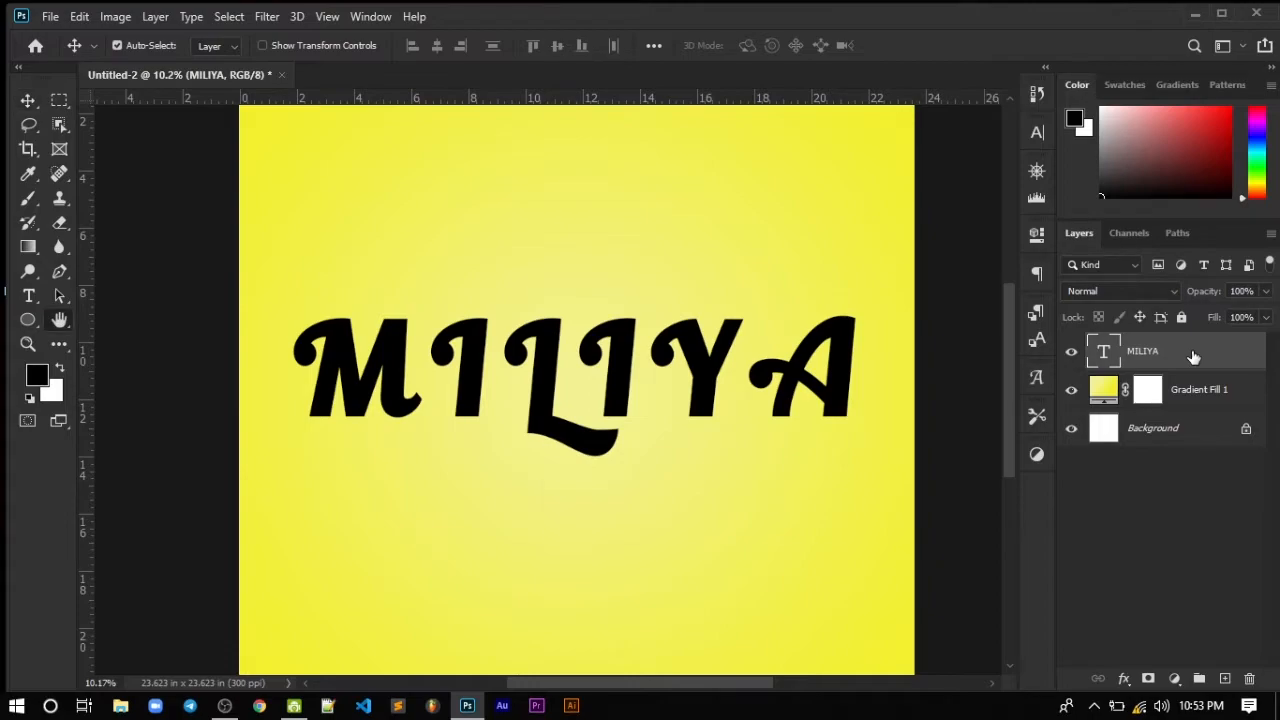
double_click(1193, 357)
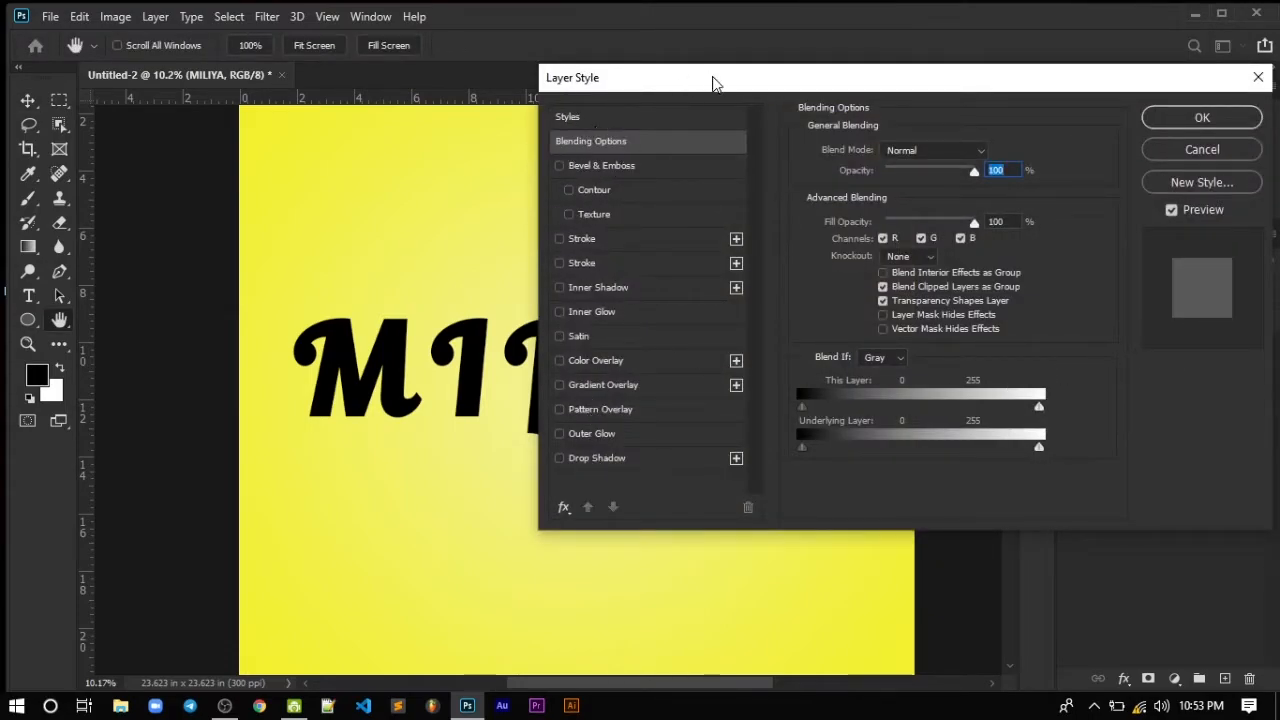
drag(714, 79, 610, 29)
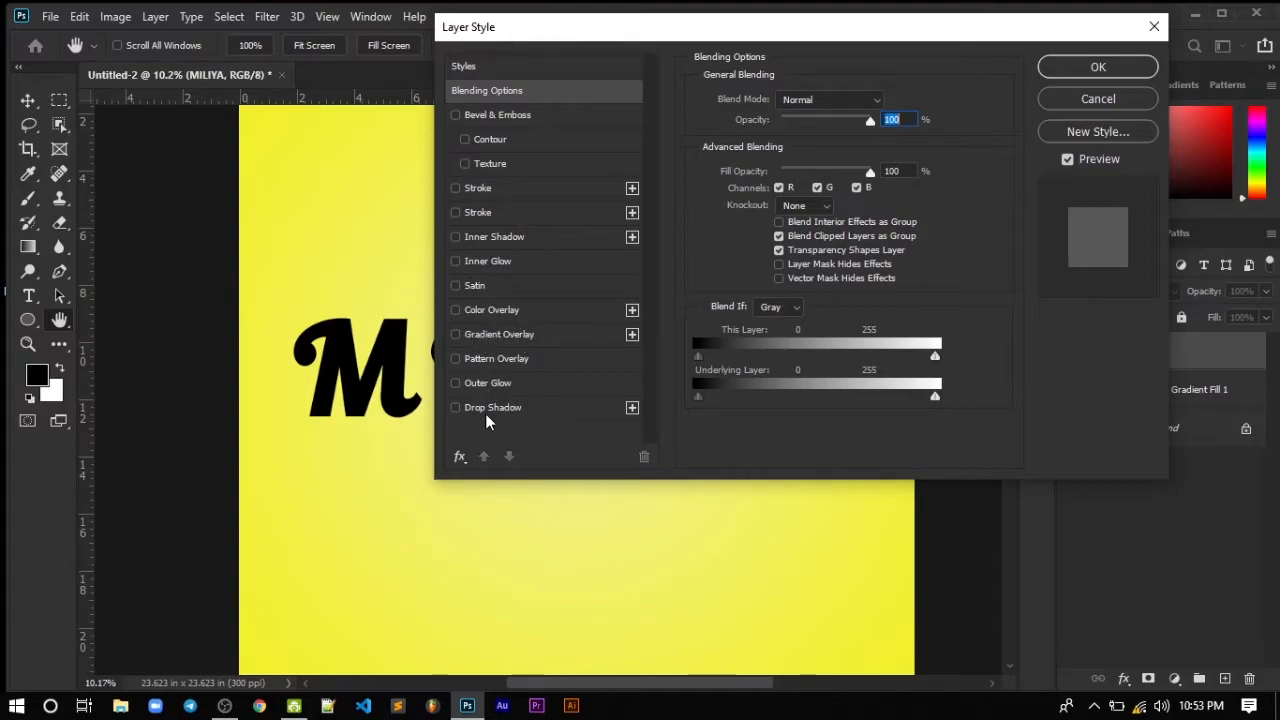
click(493, 334)
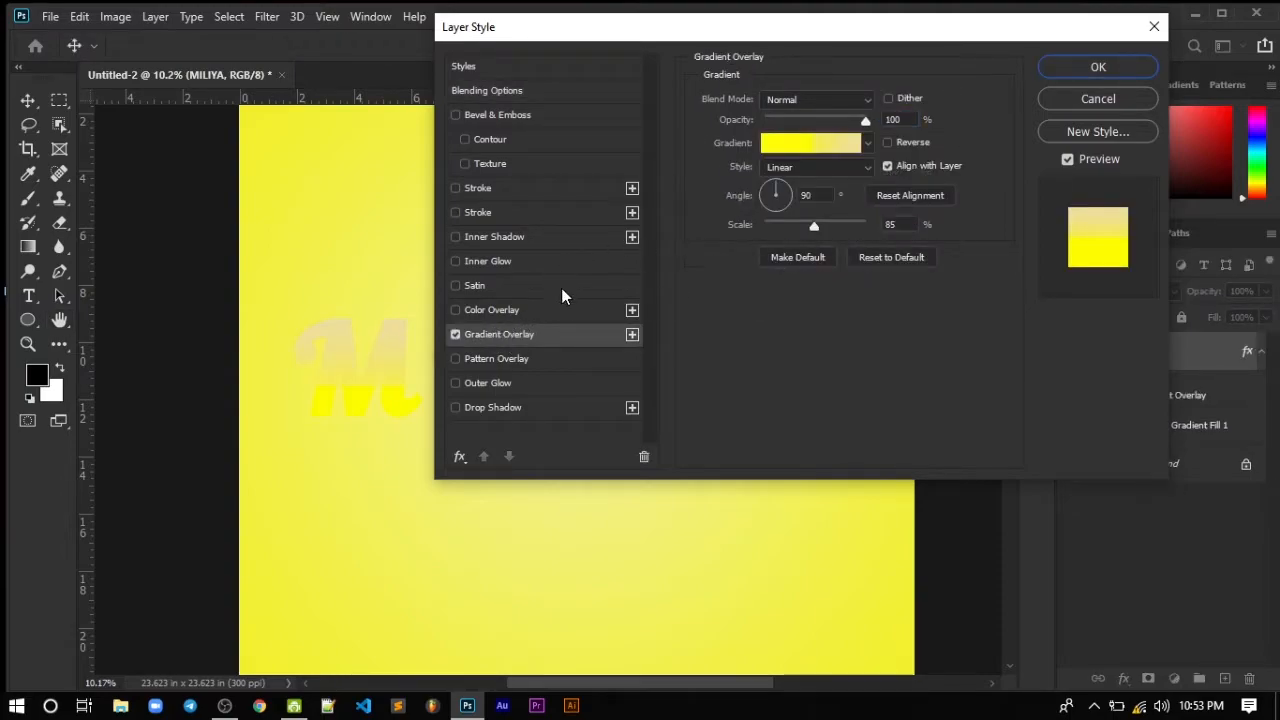
drag(808, 38, 982, 38)
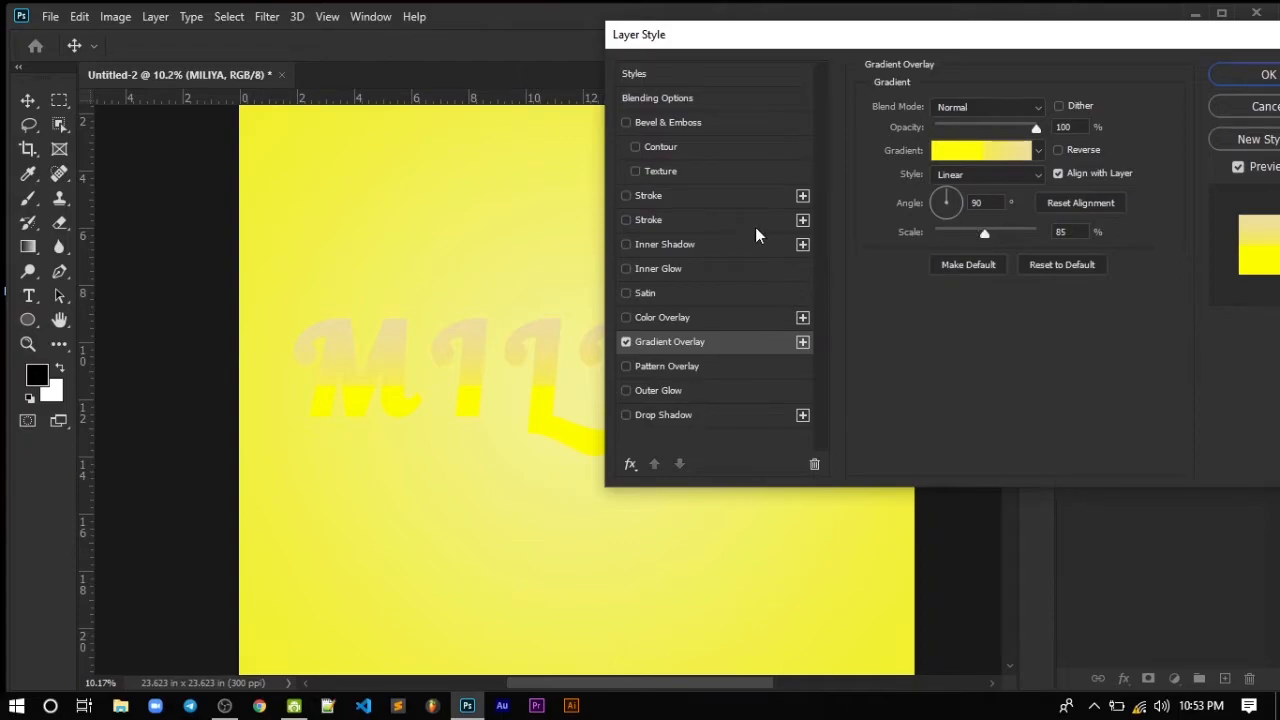
Set the Gradient Overlay's angle to 0° and apply the layer style
double_click(978, 203)
double_click(978, 203)
text(0)
key(Return)
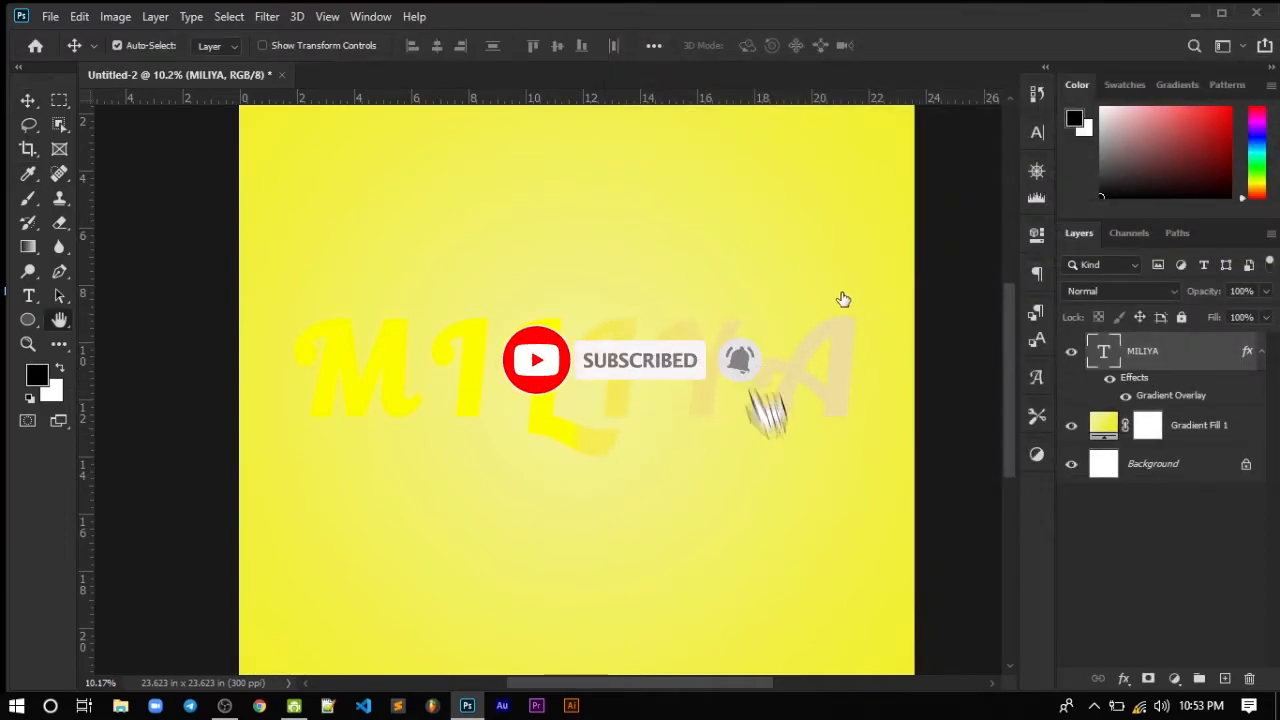
Edit the MILIYA layer's Gradient Overlay again, setting its angle to 90° and its scale to 60%
double_click(1190, 351)
drag(830, 60, 1179, 163)
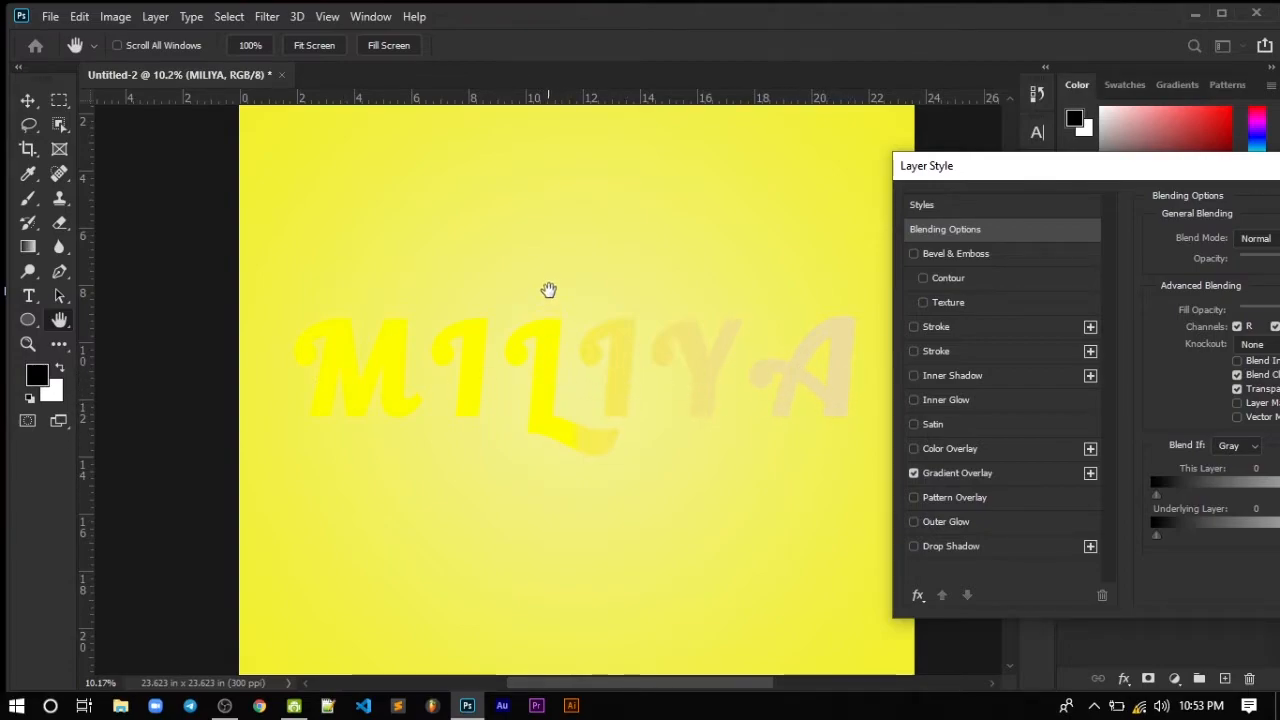
drag(960, 166, 657, 123)
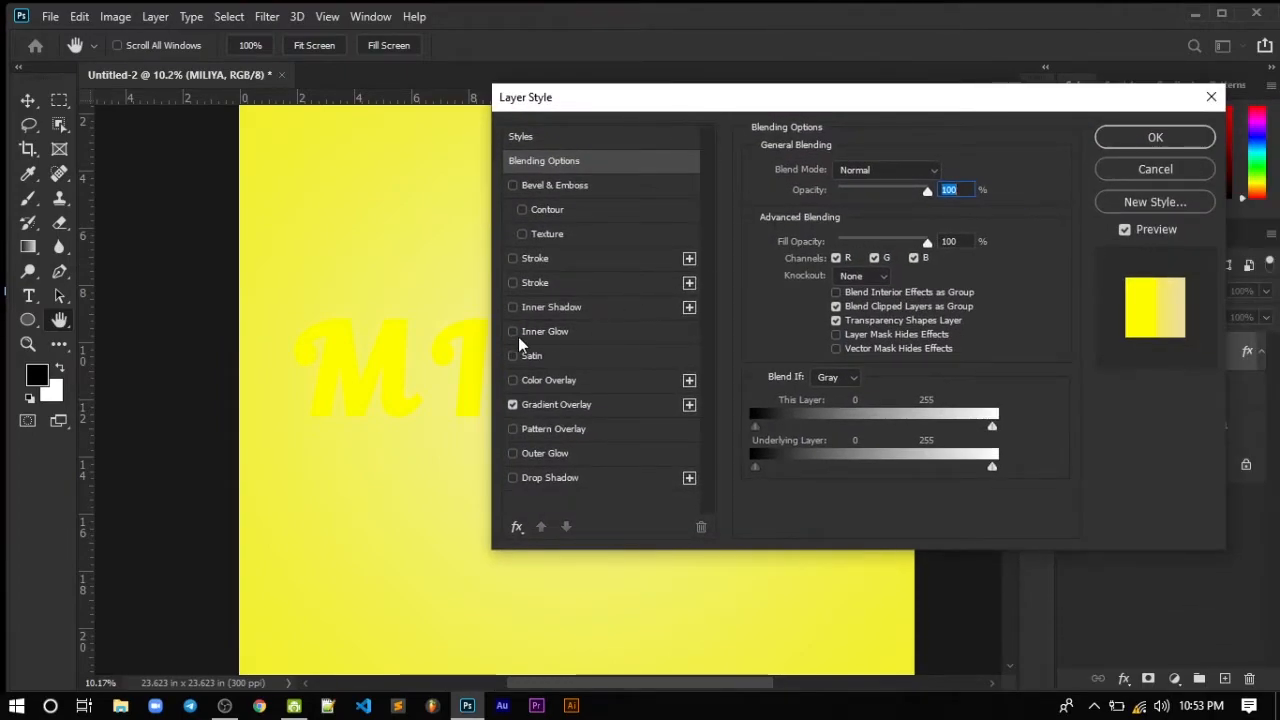
click(567, 406)
double_click(876, 266)
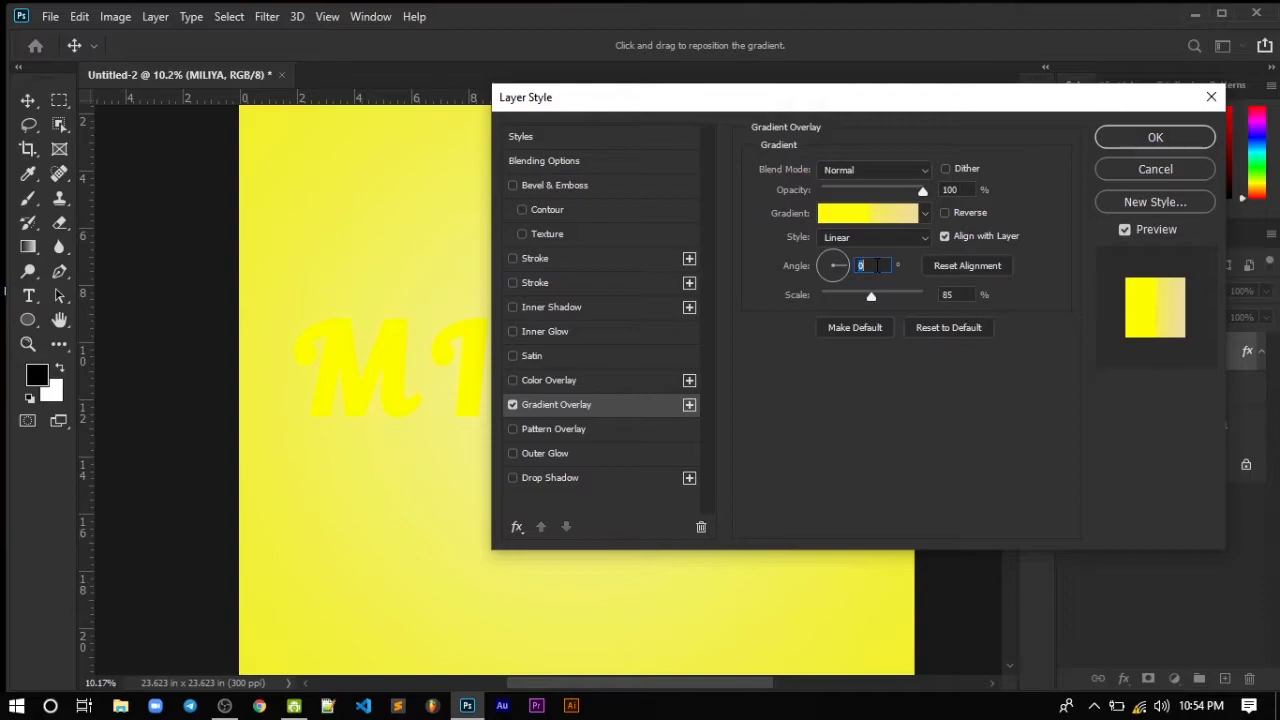
text(90)
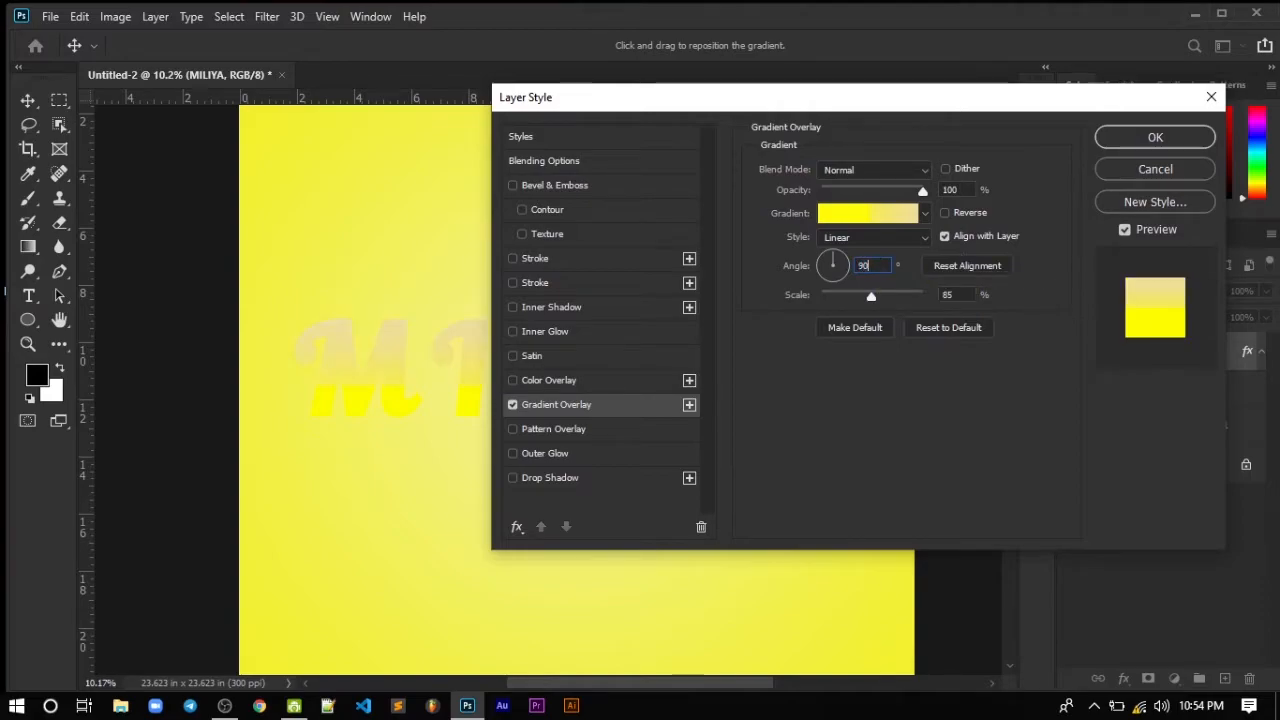
mouse_move(873, 297)
mouse_down()
mouse_move(907, 294)
mouse_move(813, 300)
mouse_move(854, 300)
mouse_up()
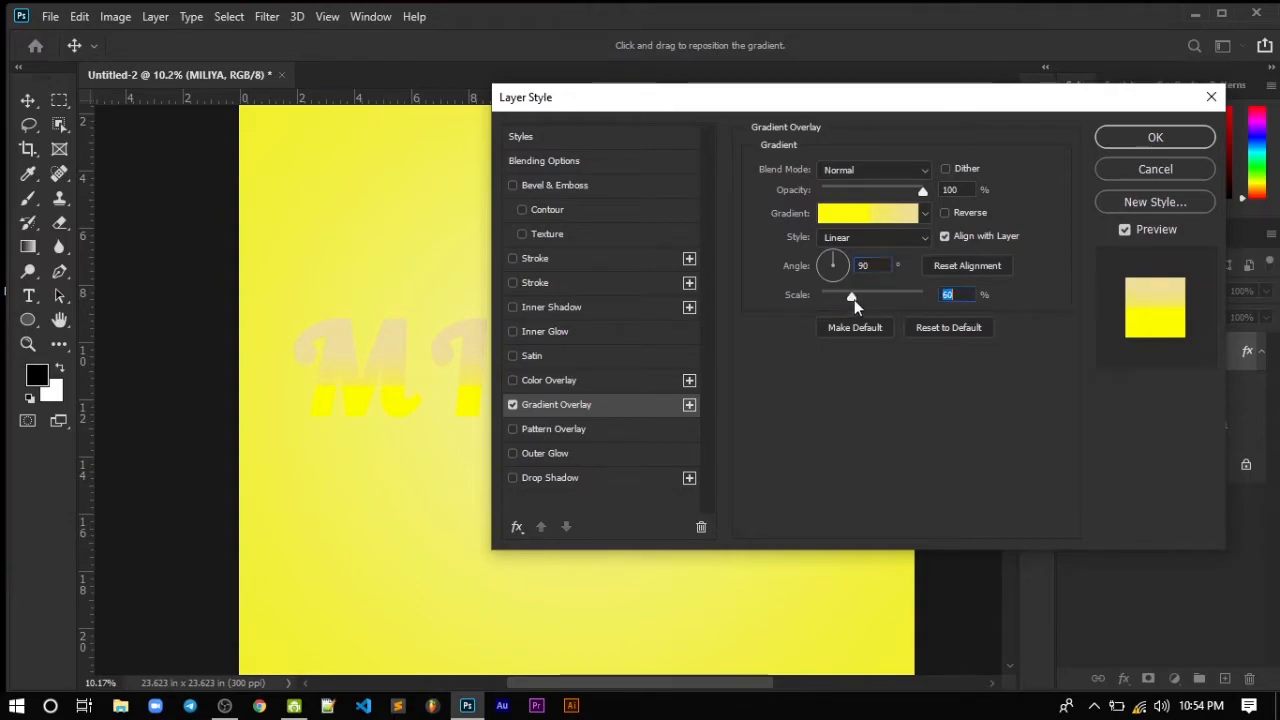
Remove the middle colour stop from the Gradient Overlay's gradient
click(863, 217)
drag(921, 469, 542, 500)
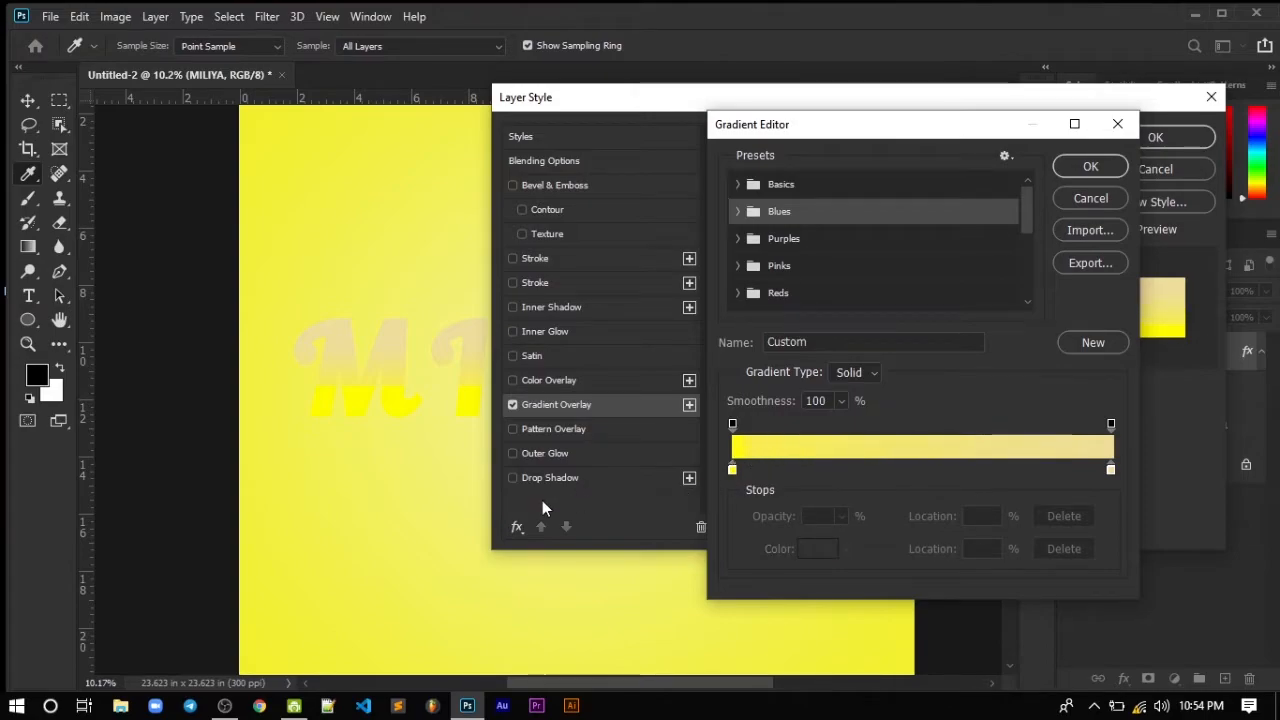
Try pink ff0078 as the start colour stop of the text's overlay gradient
double_click(731, 469)
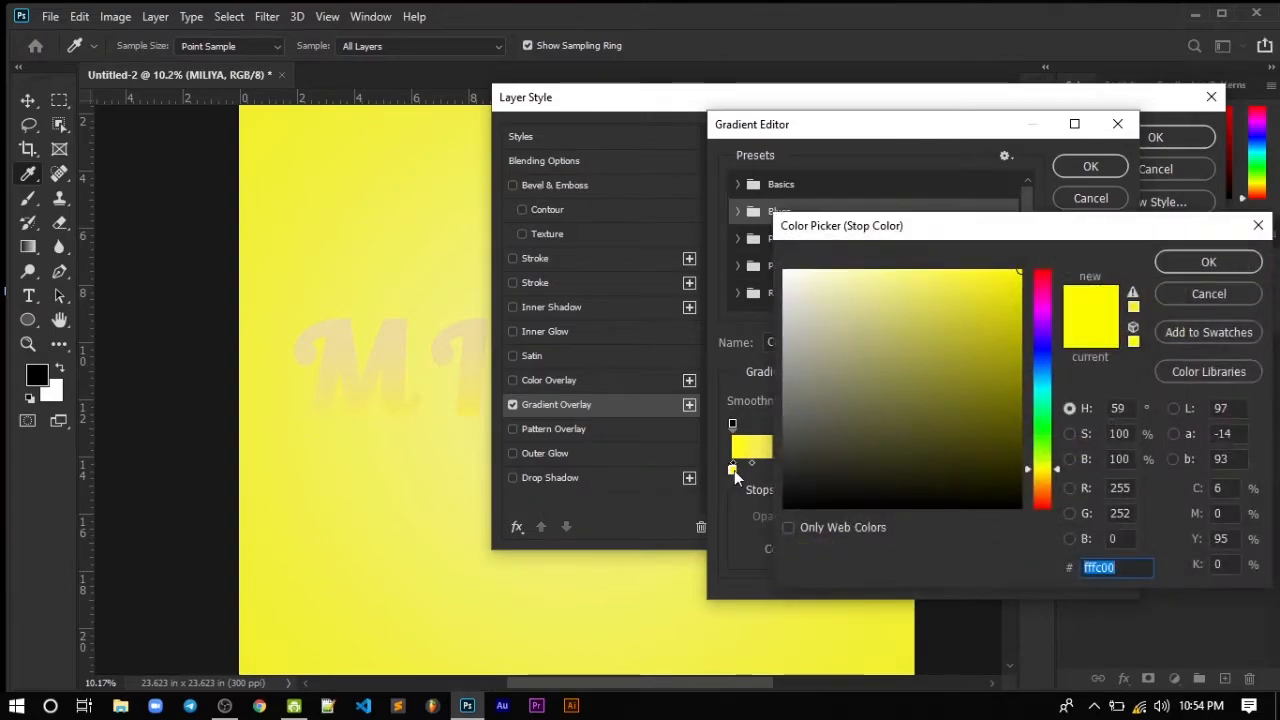
click(1042, 288)
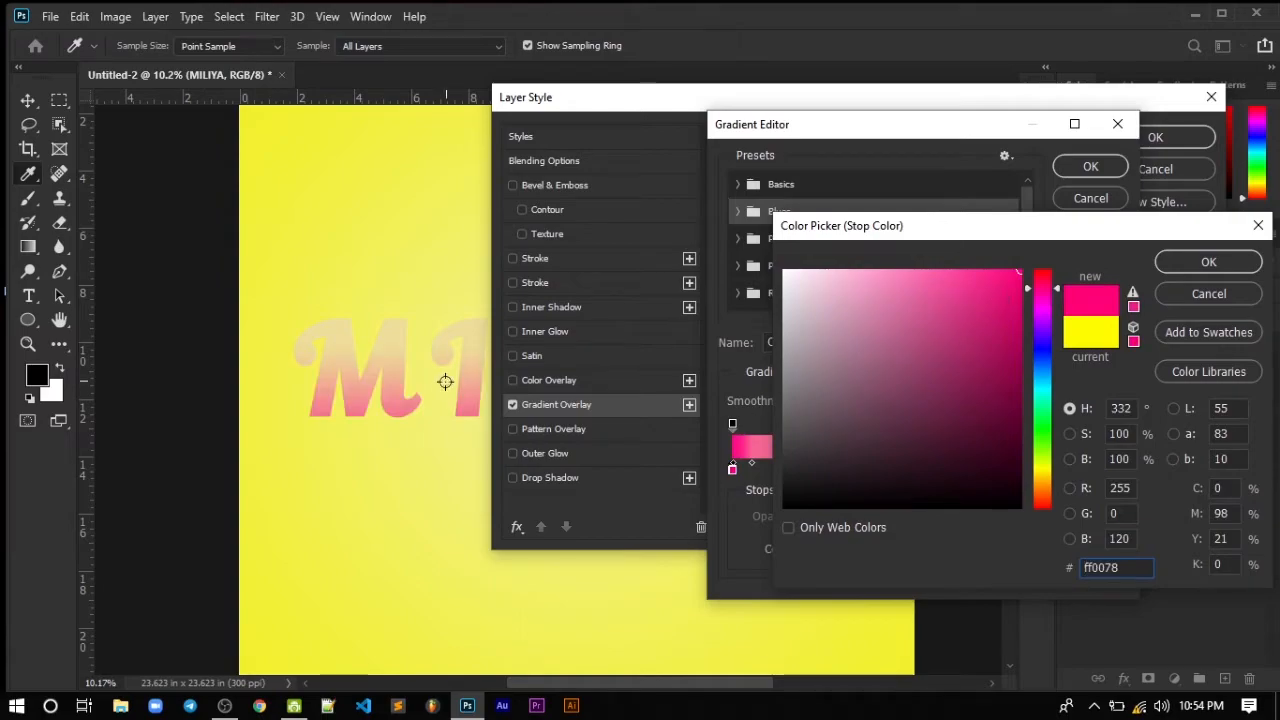
click(280, 269)
drag(1010, 298, 1027, 267)
click(1208, 262)
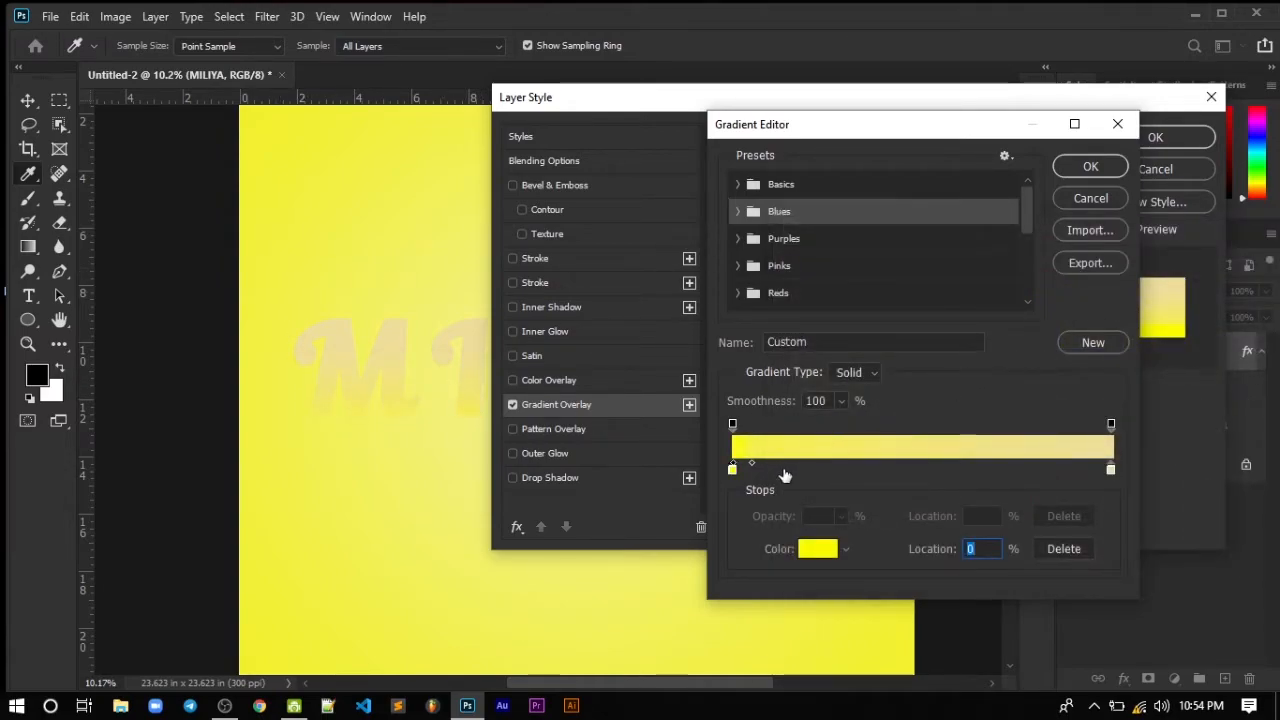
Replace the overlay gradient's bright yellow start stop with golden yellow, set the midpoint to 50%, and apply the gradient
click(830, 469)
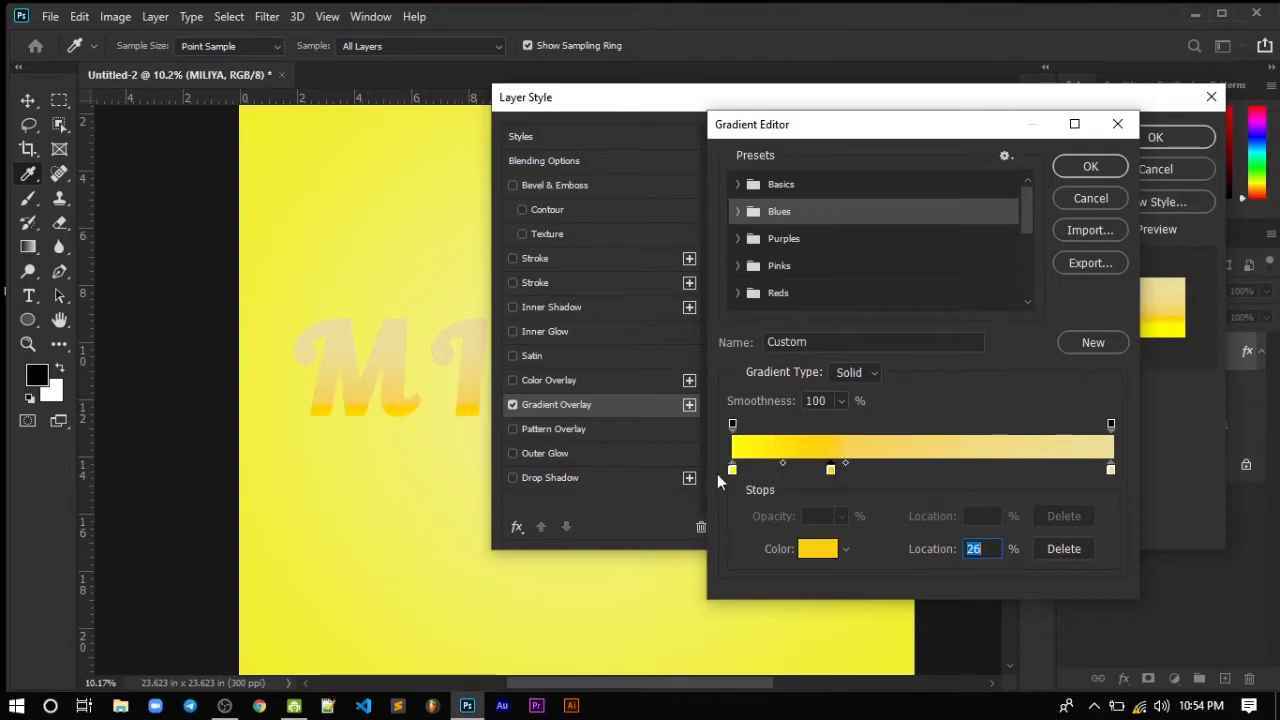
double_click(732, 469)
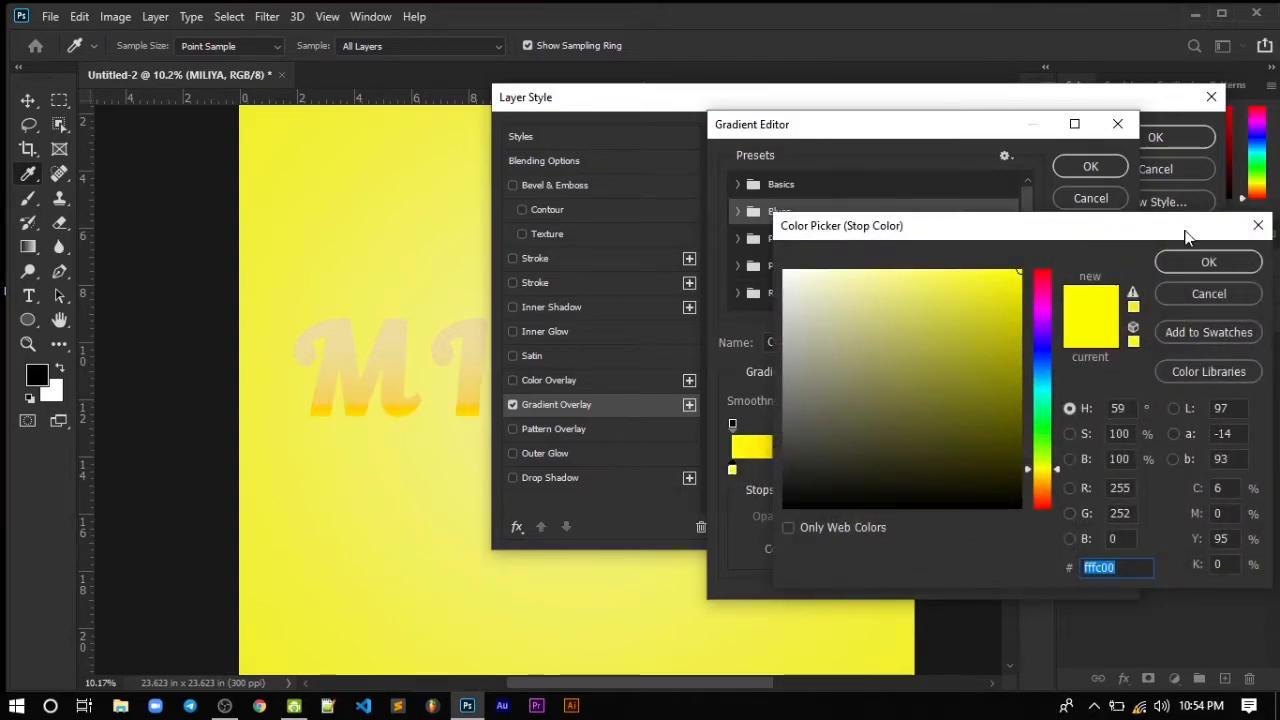
click(1094, 225)
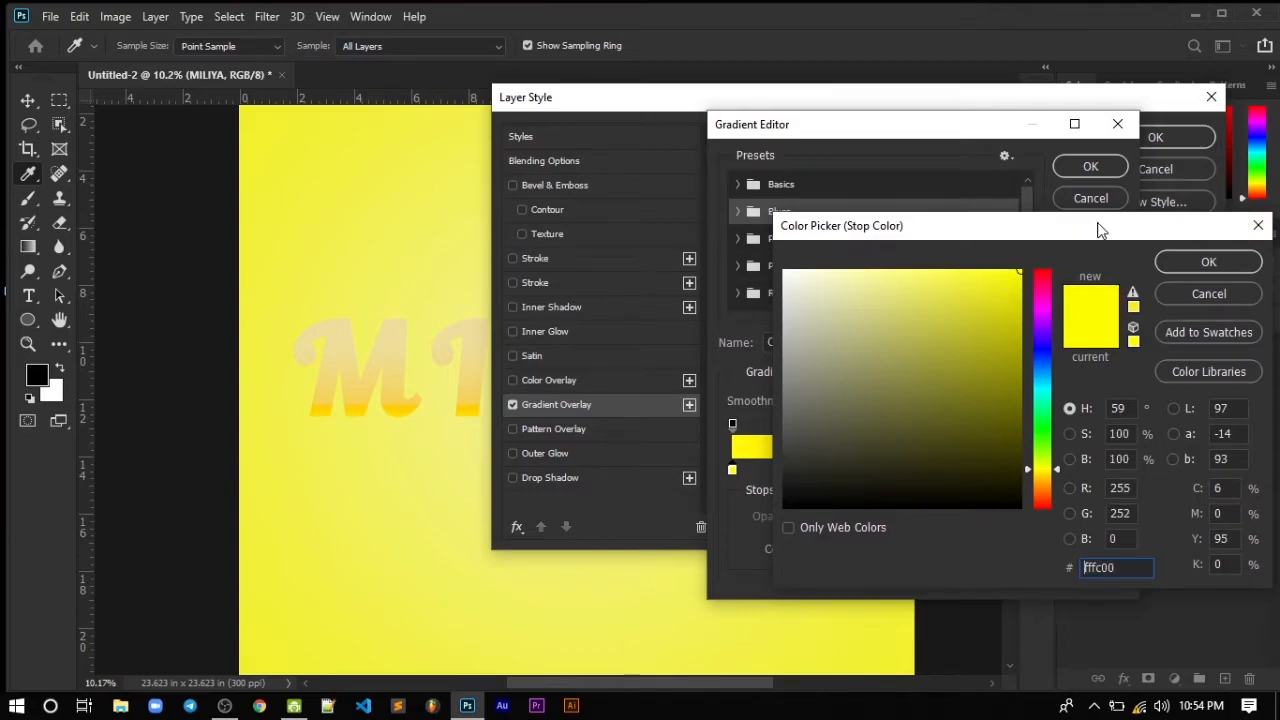
click(1208, 261)
drag(830, 472, 931, 458)
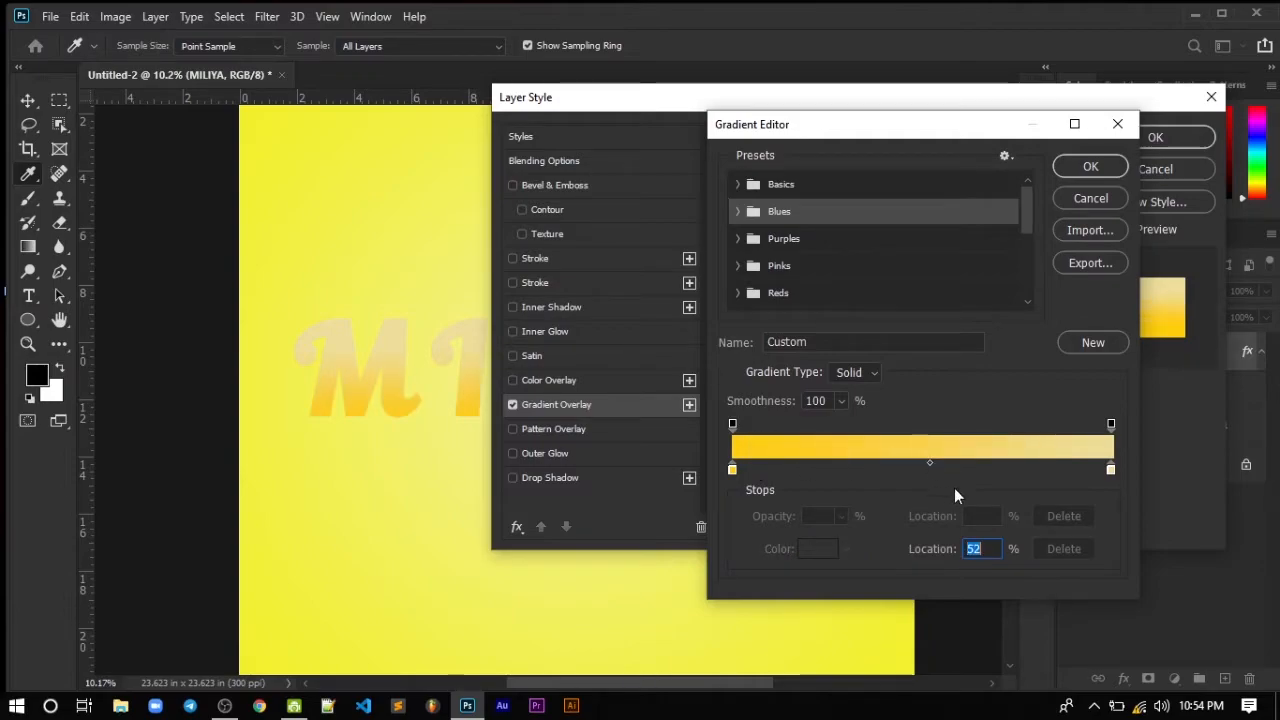
text(50)
click(1089, 166)
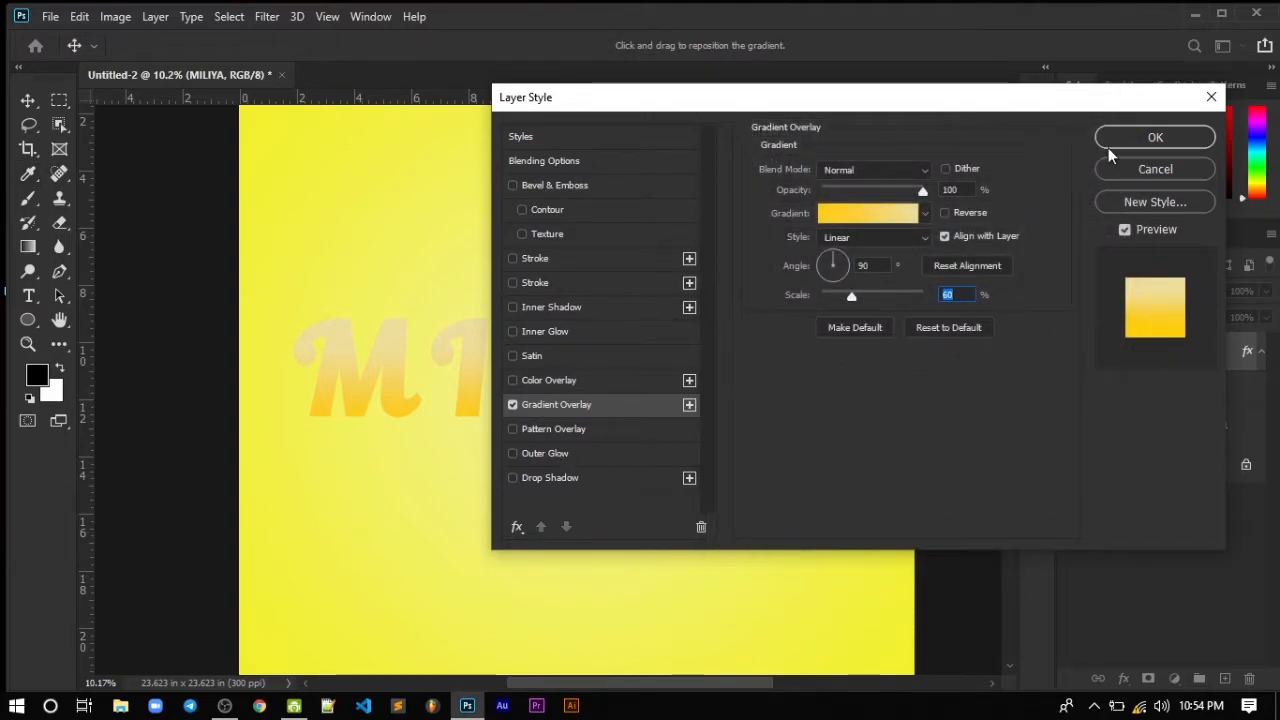
Enable Bevel & Emboss on the MILIYA text with the existing Outer Bevel settings and show the layer's Blending Options
drag(1015, 108, 1041, 166)
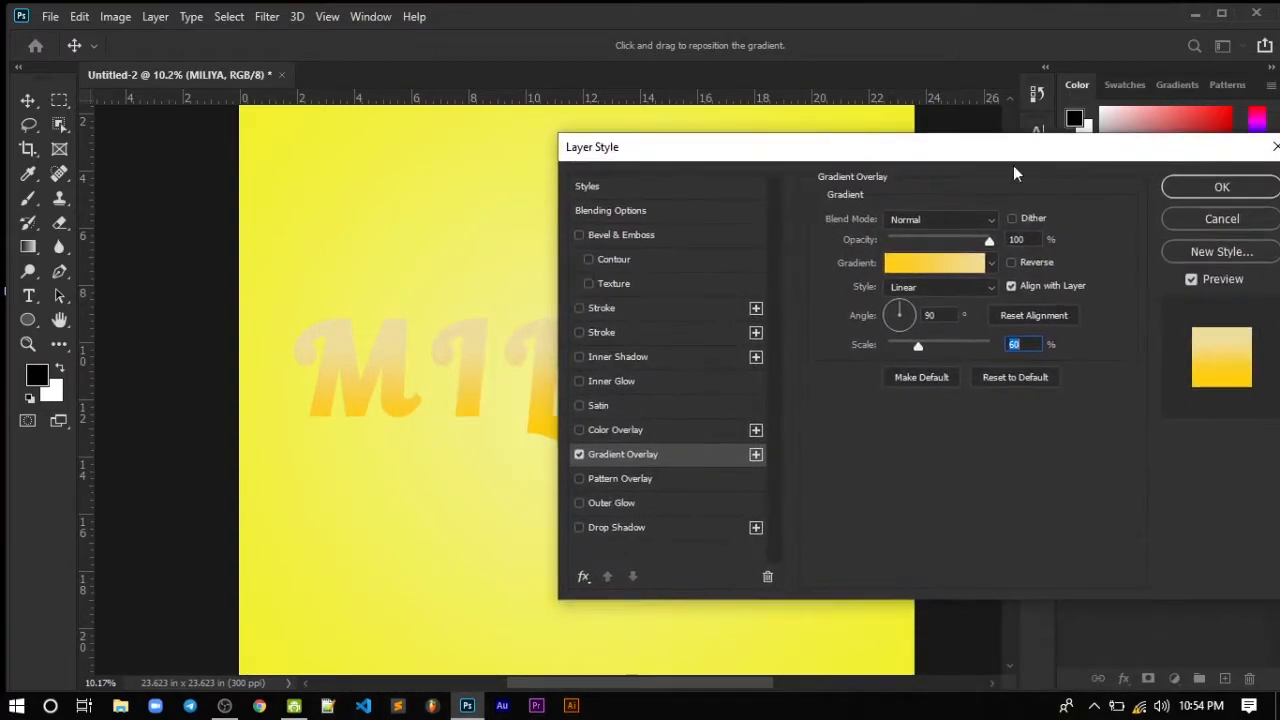
click(623, 242)
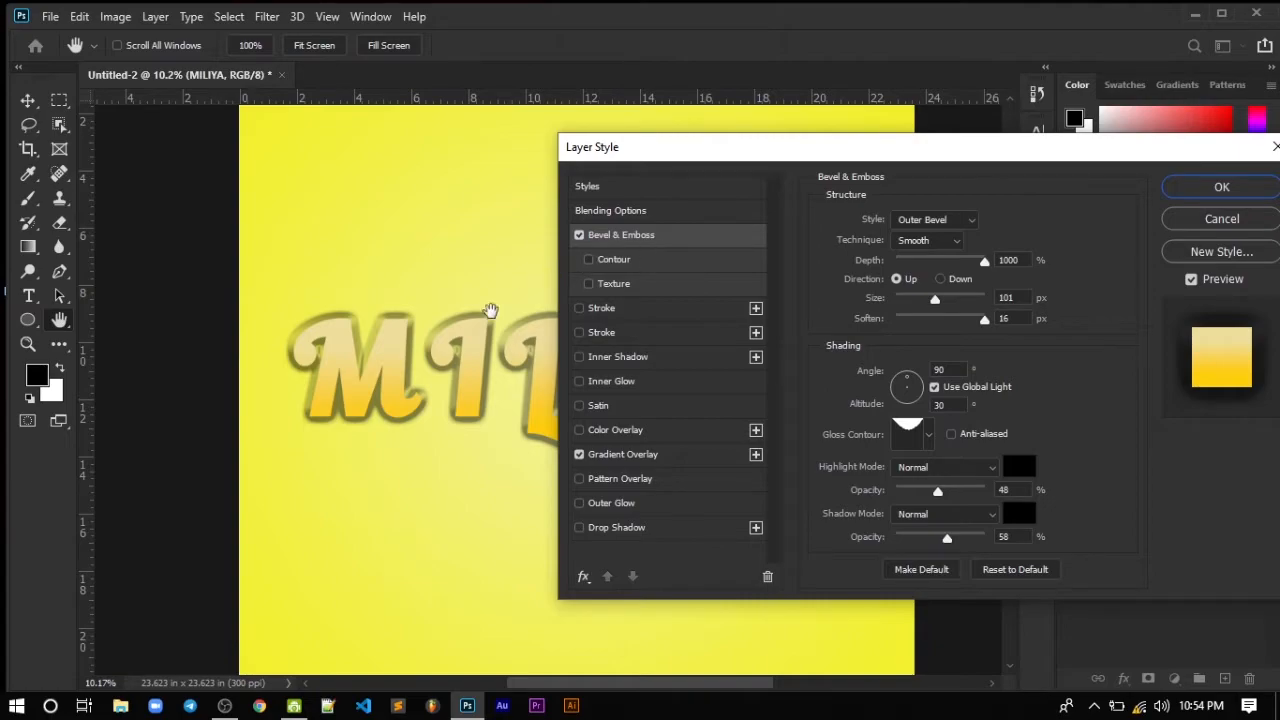
drag(745, 154, 730, 231)
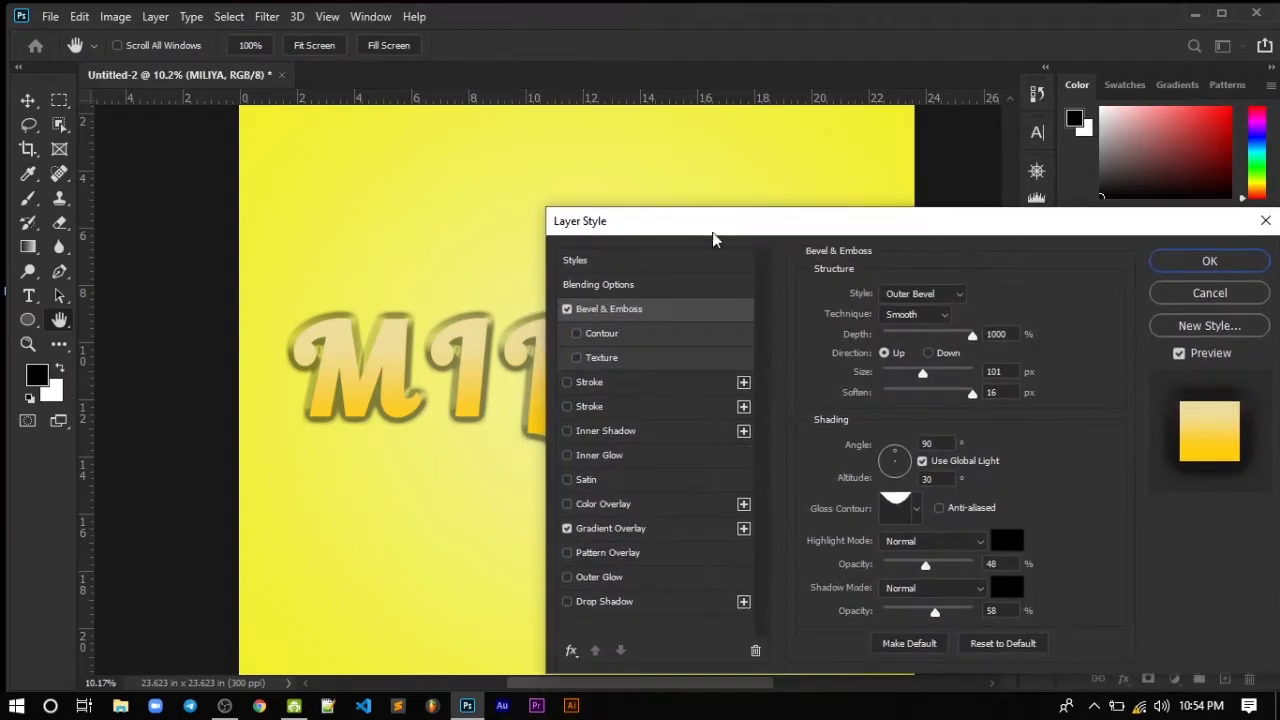
click(590, 261)
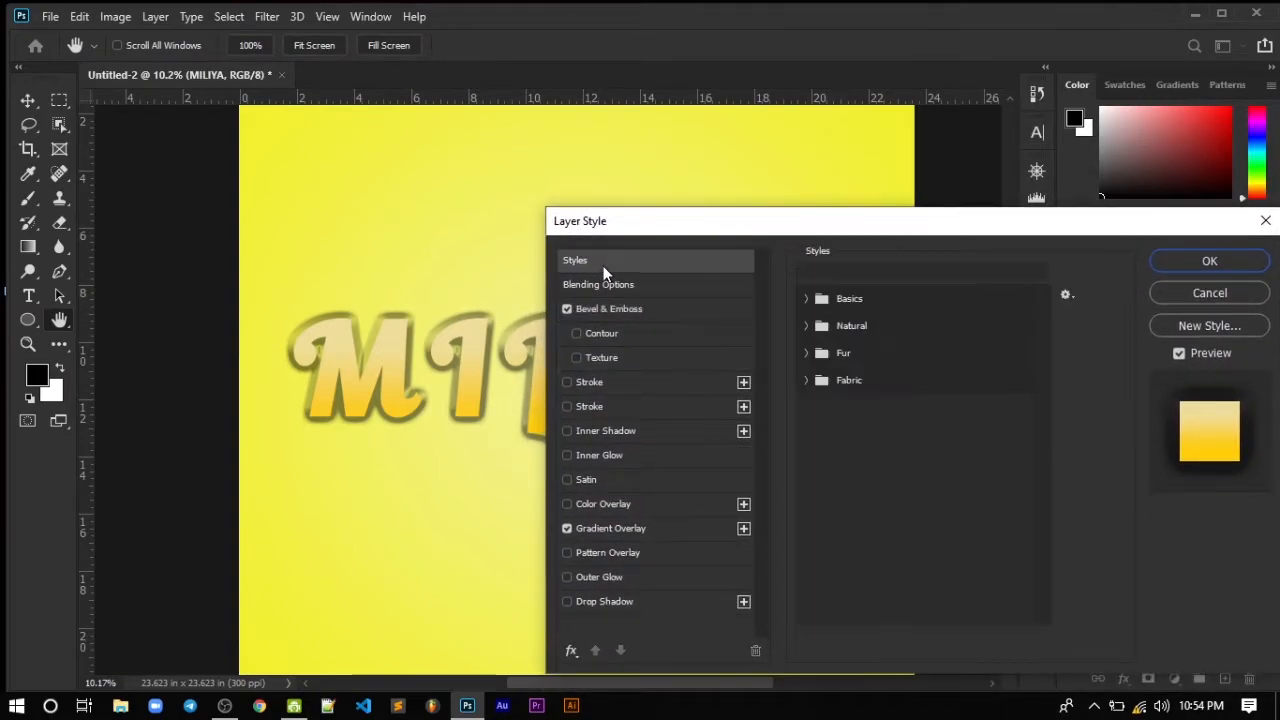
click(596, 285)
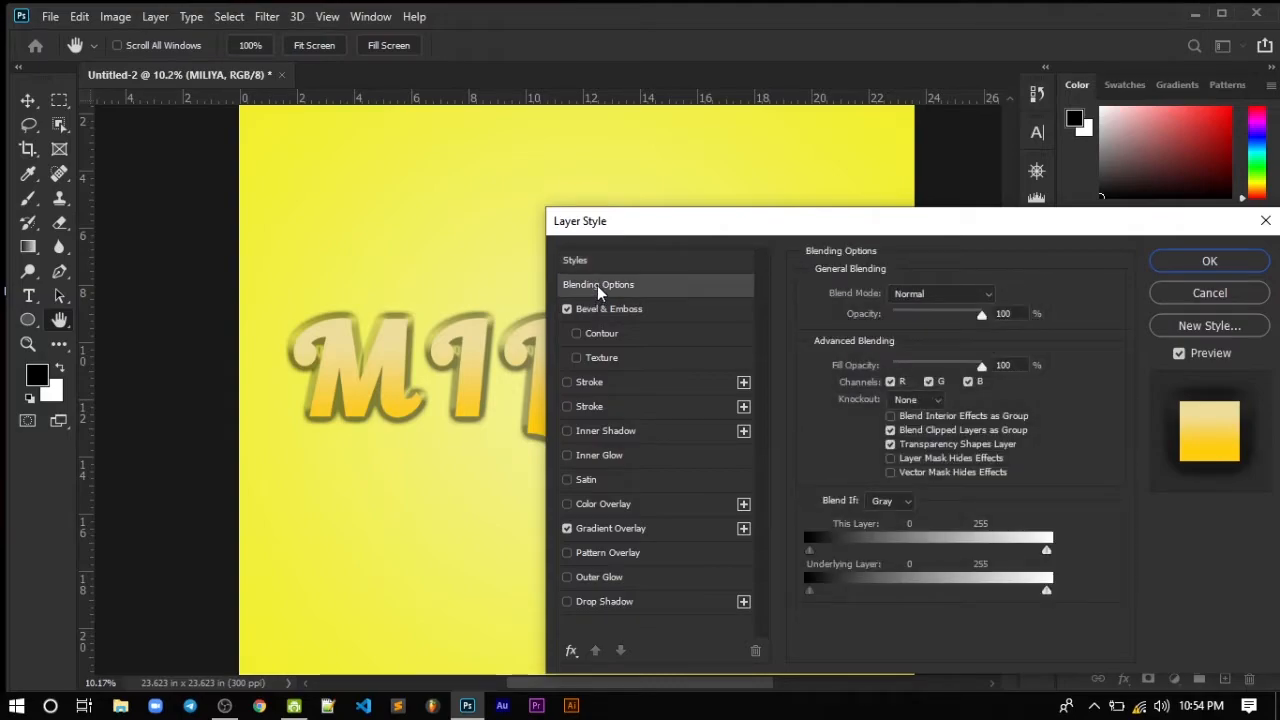
Set the MILIYA text's Bevel & Emboss depth to 1000% and size to 90 px
click(603, 310)
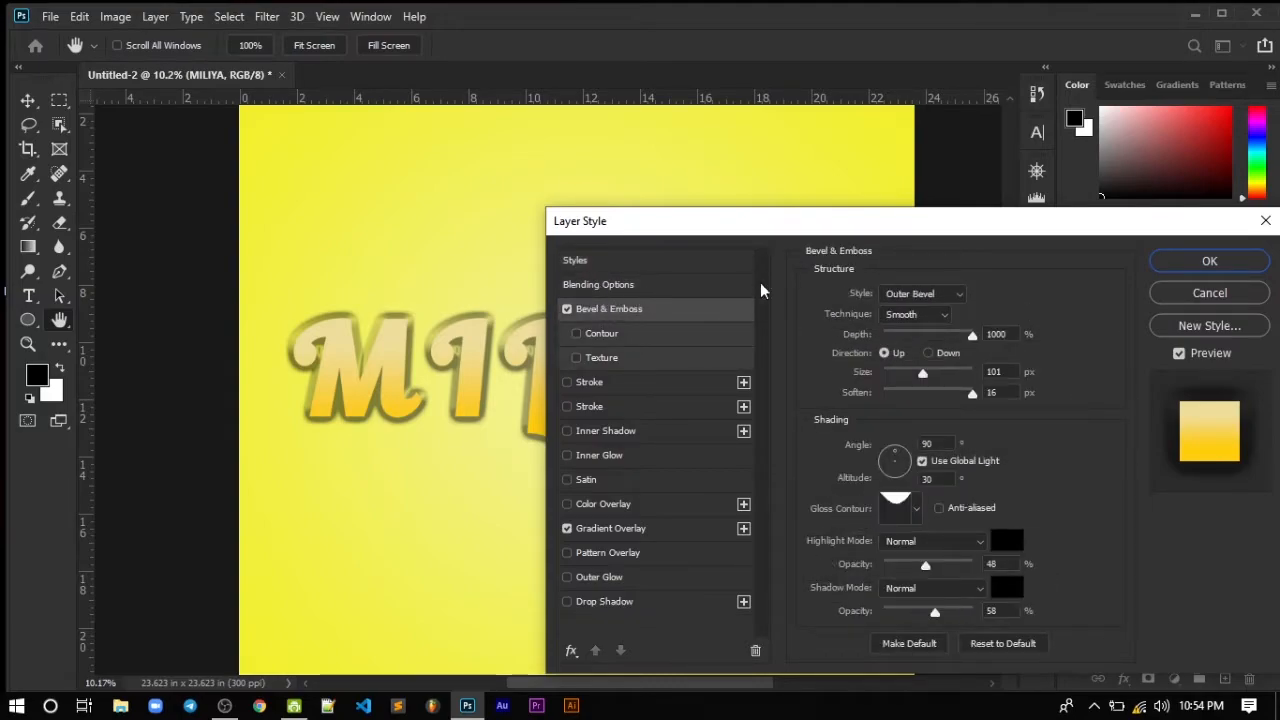
drag(731, 232, 838, 154)
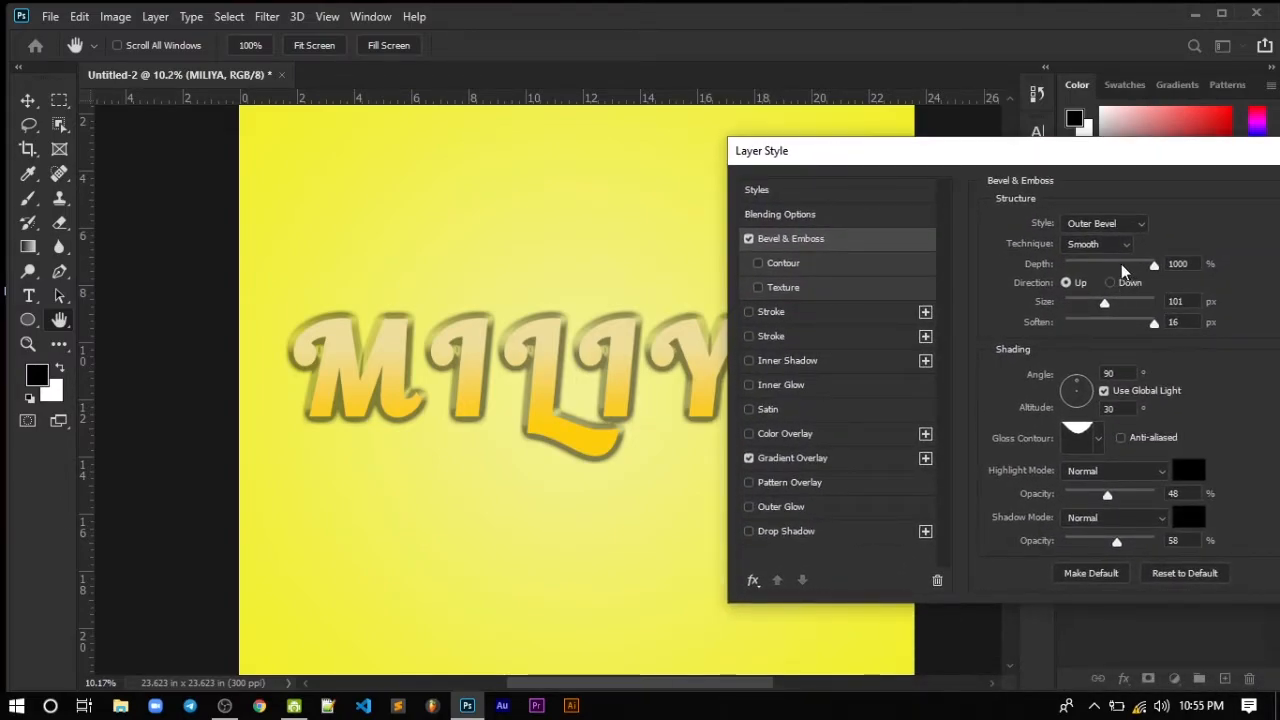
drag(1078, 261, 1175, 265)
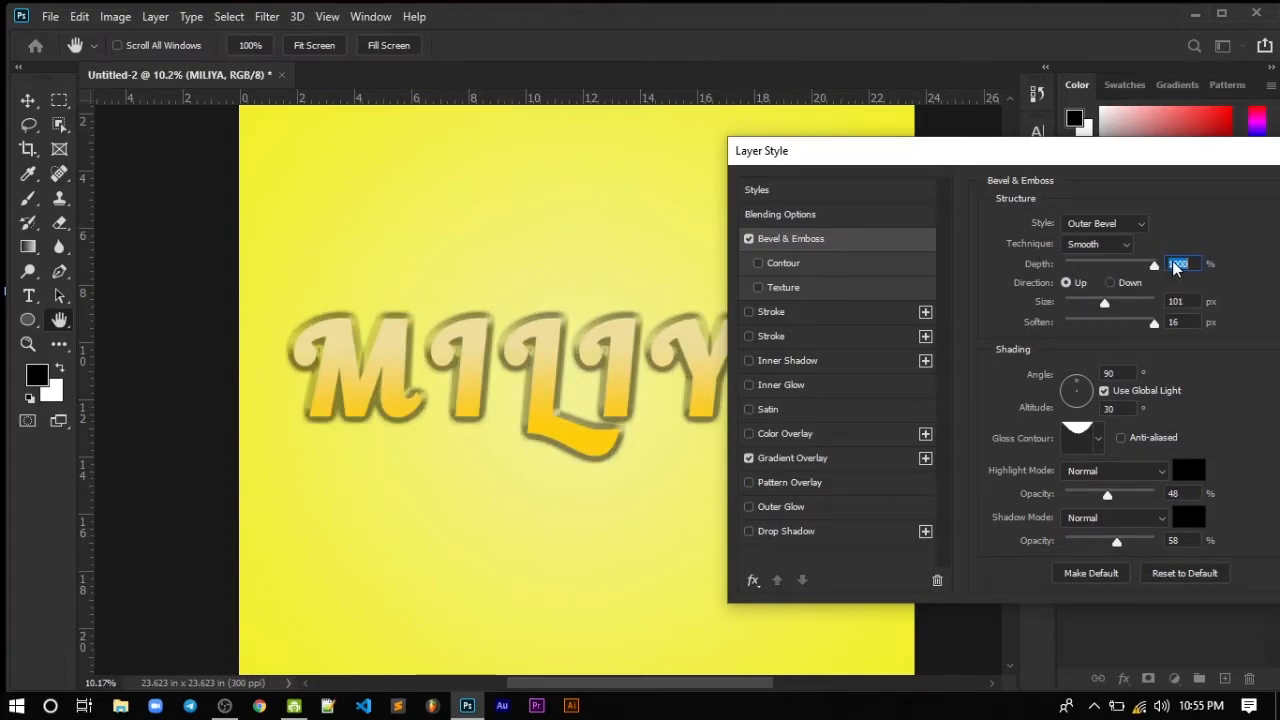
drag(1104, 286, 1160, 267)
mouse_move(1108, 302)
mouse_down()
mouse_move(1083, 302)
mouse_move(1103, 292)
mouse_up()
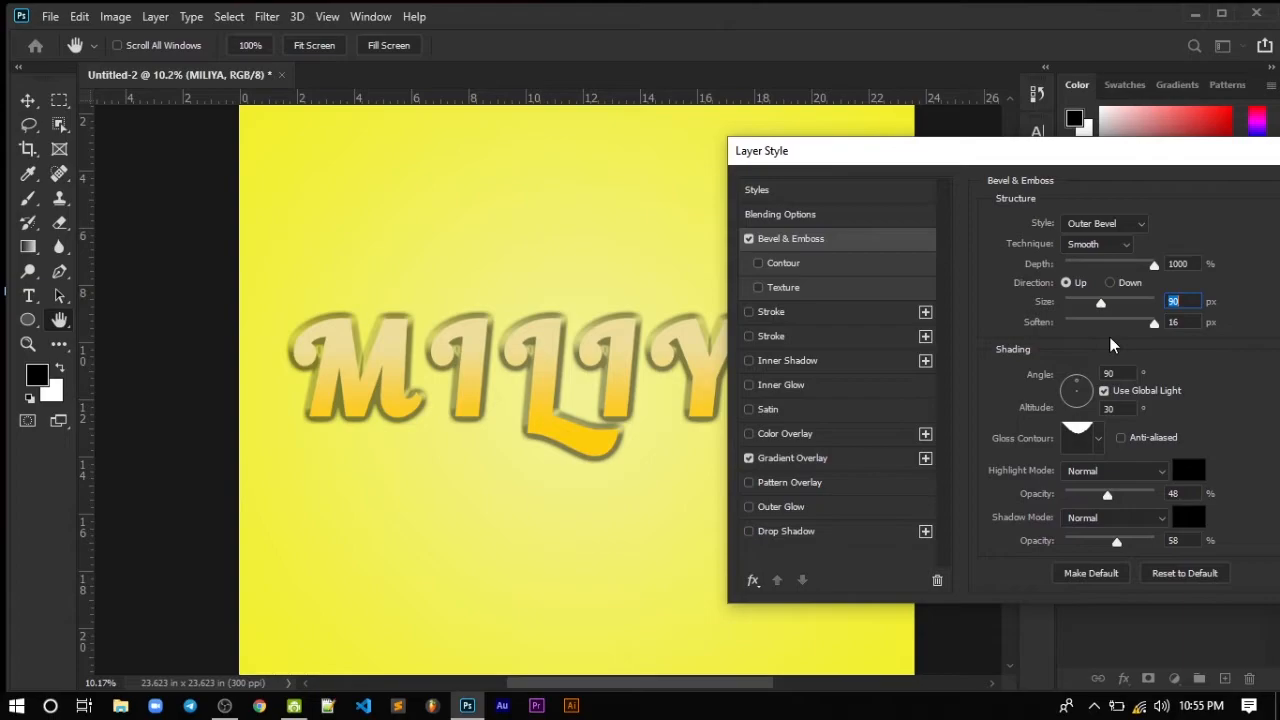
Use a black bevel highlight at 65% opacity, set the shadow opacity to 50%, and apply the layer style
drag(1108, 497, 1149, 492)
click(1188, 470)
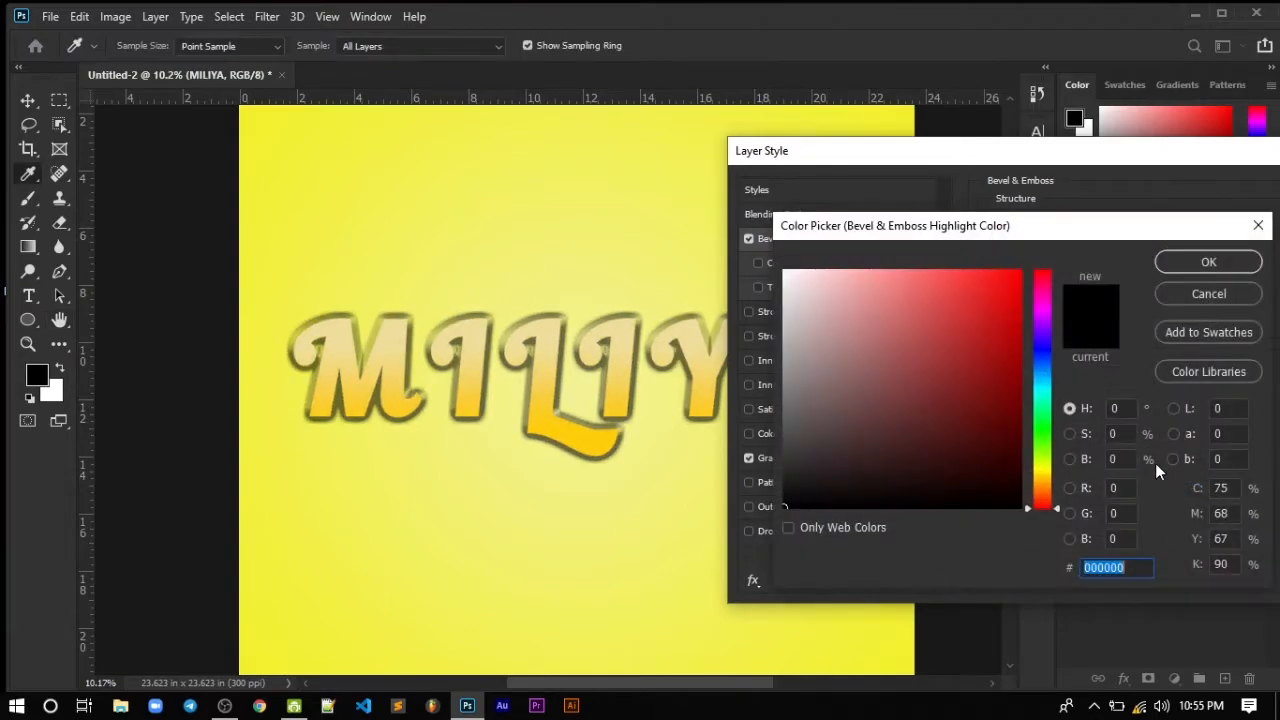
click(809, 444)
drag(809, 444, 768, 536)
click(1206, 261)
drag(1117, 544, 1148, 549)
text(50)
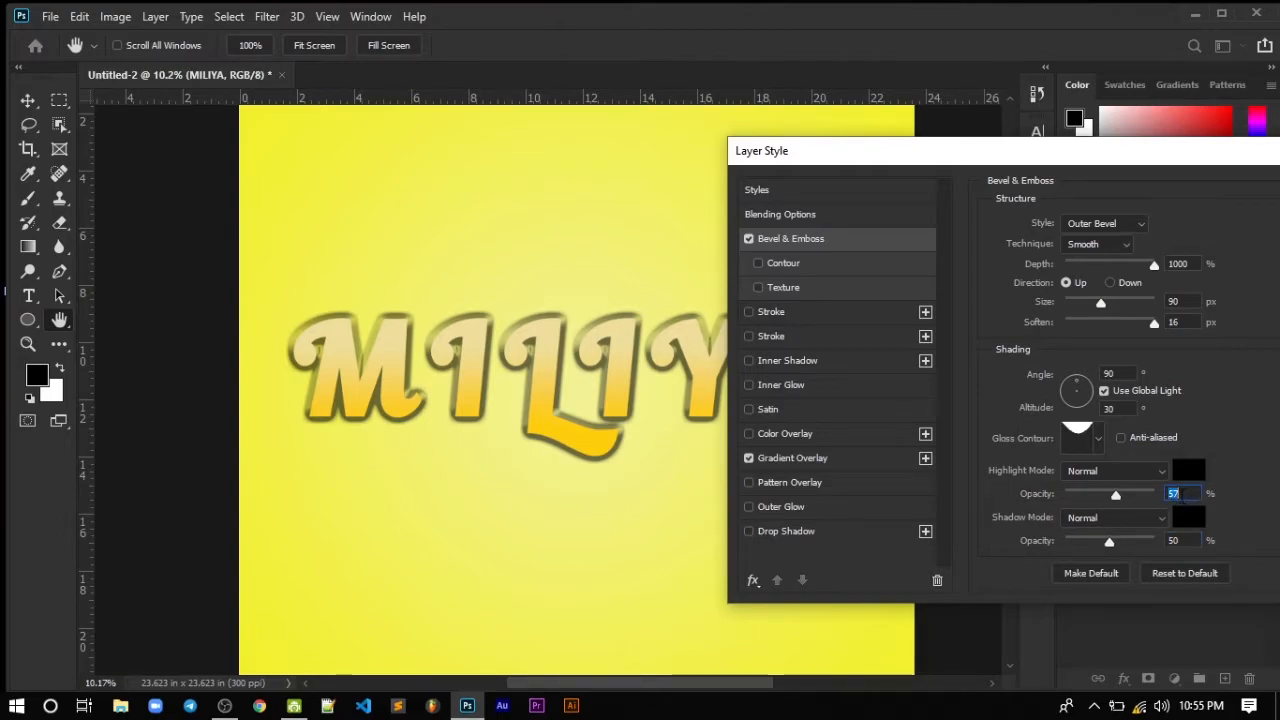
text(50)
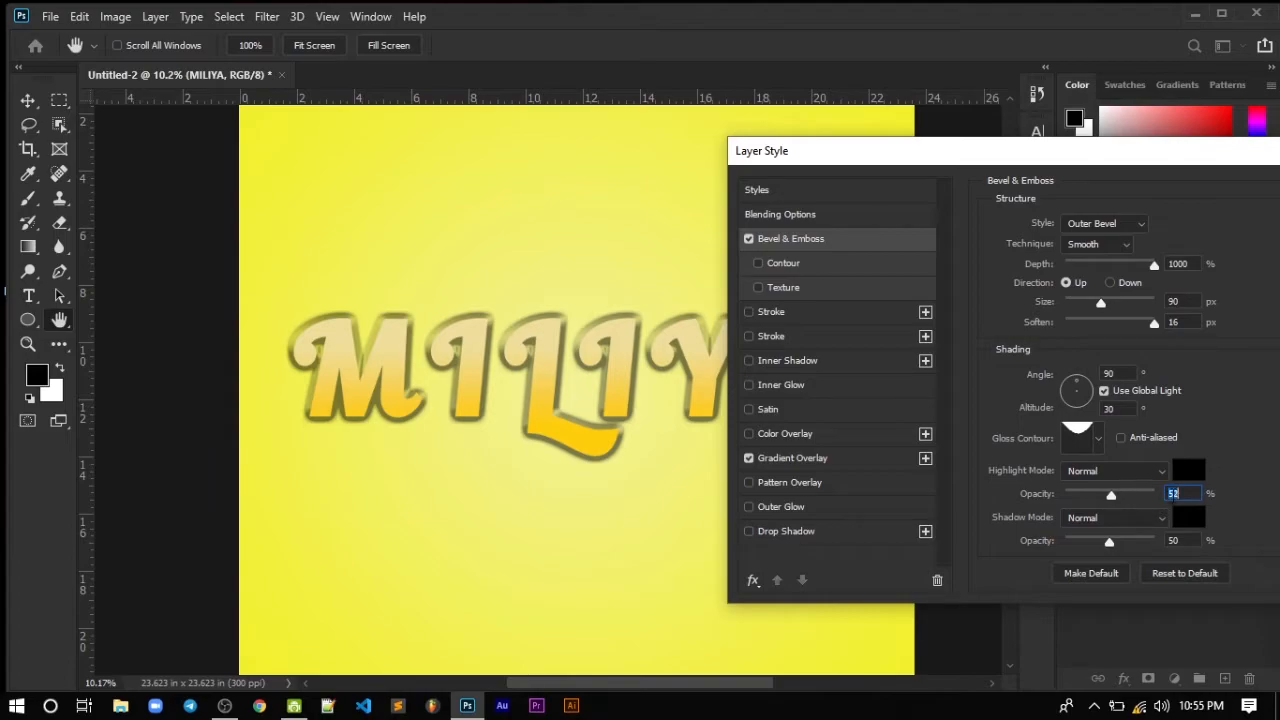
scroll(1180, 494, up, 6)
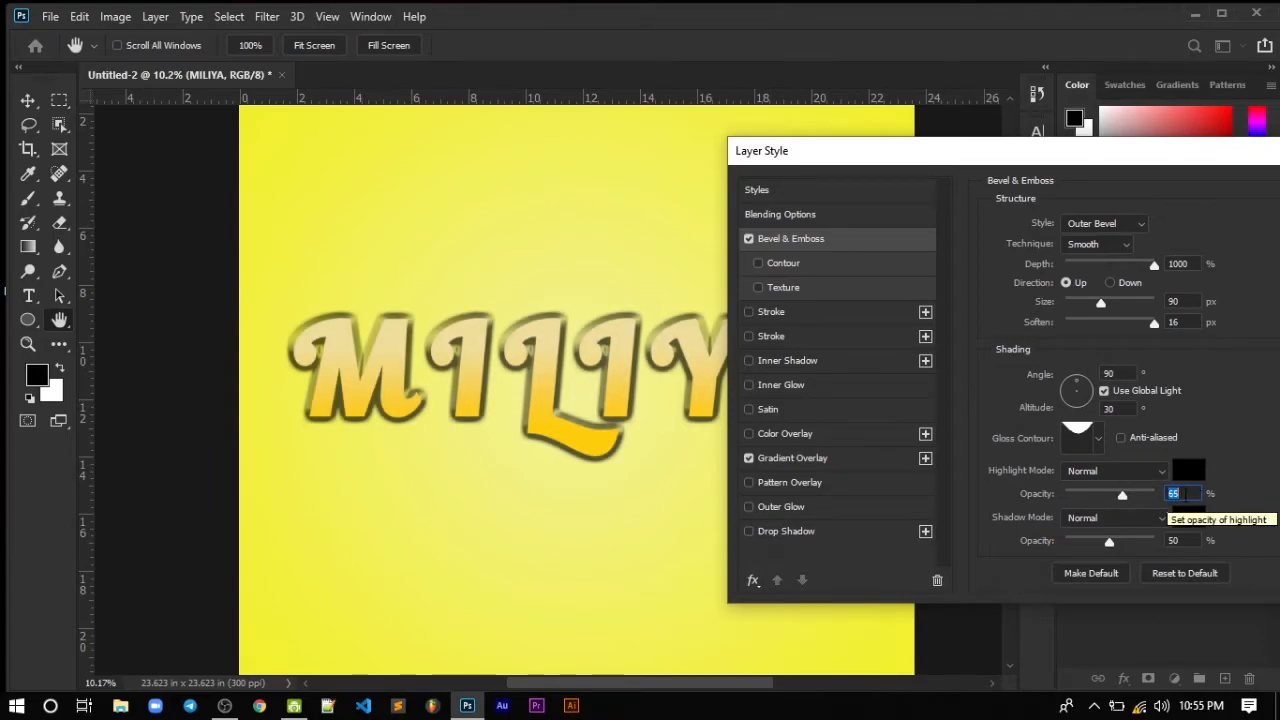
drag(975, 152, 781, 170)
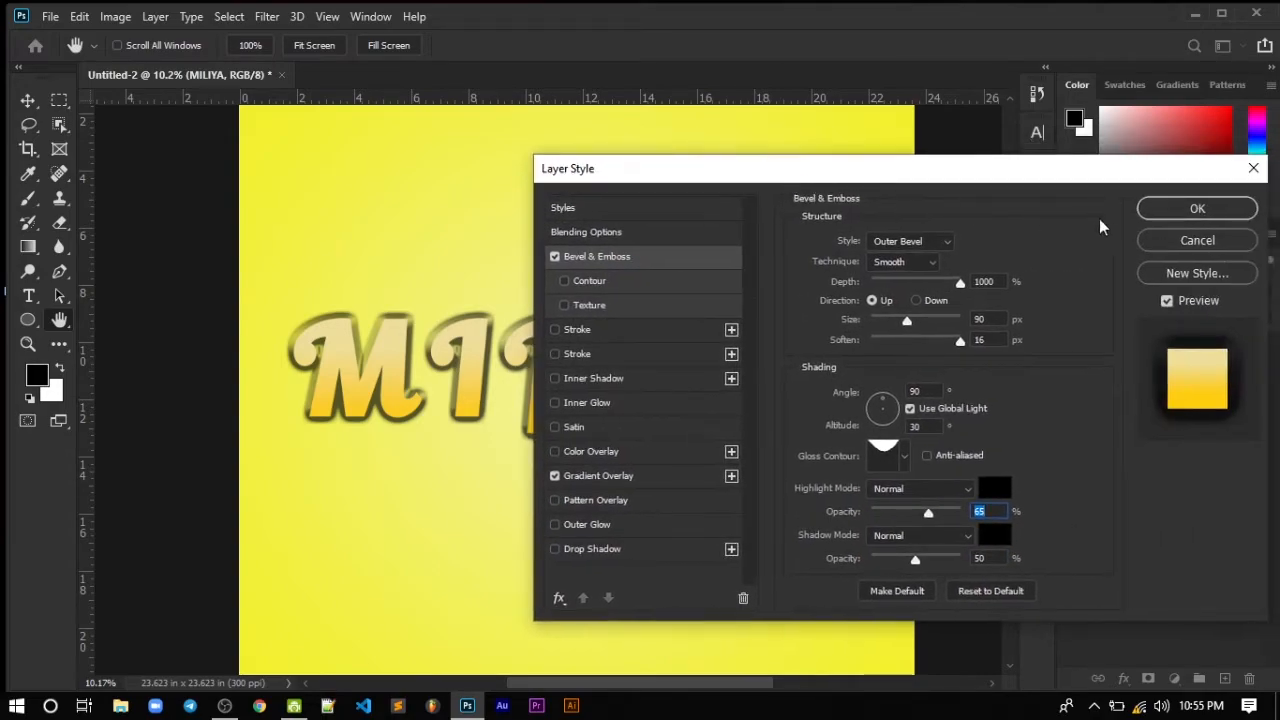
click(1214, 209)
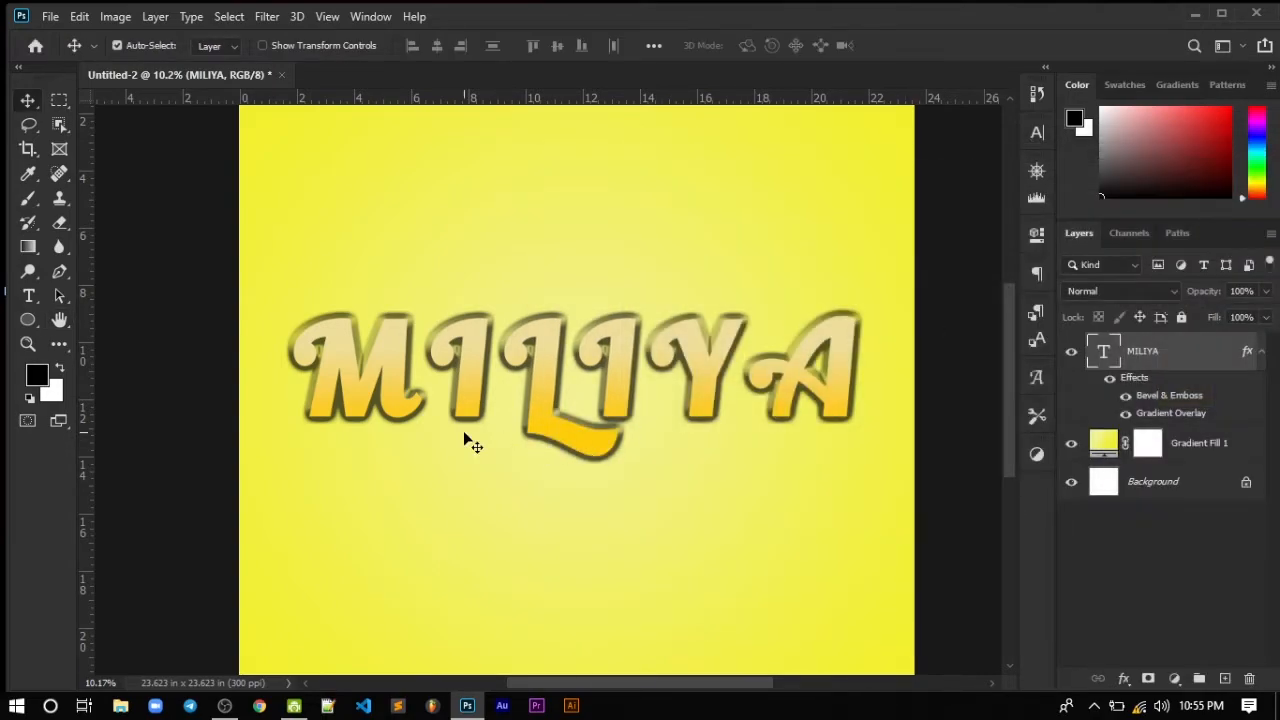
Examine the bevelled edges of the MILIYA lettering close up and across the whole canvas
scroll(475, 437, down, 2)
scroll(460, 420, up, 3)
scroll(449, 403, up, 1)
scroll(457, 385, down, 3)
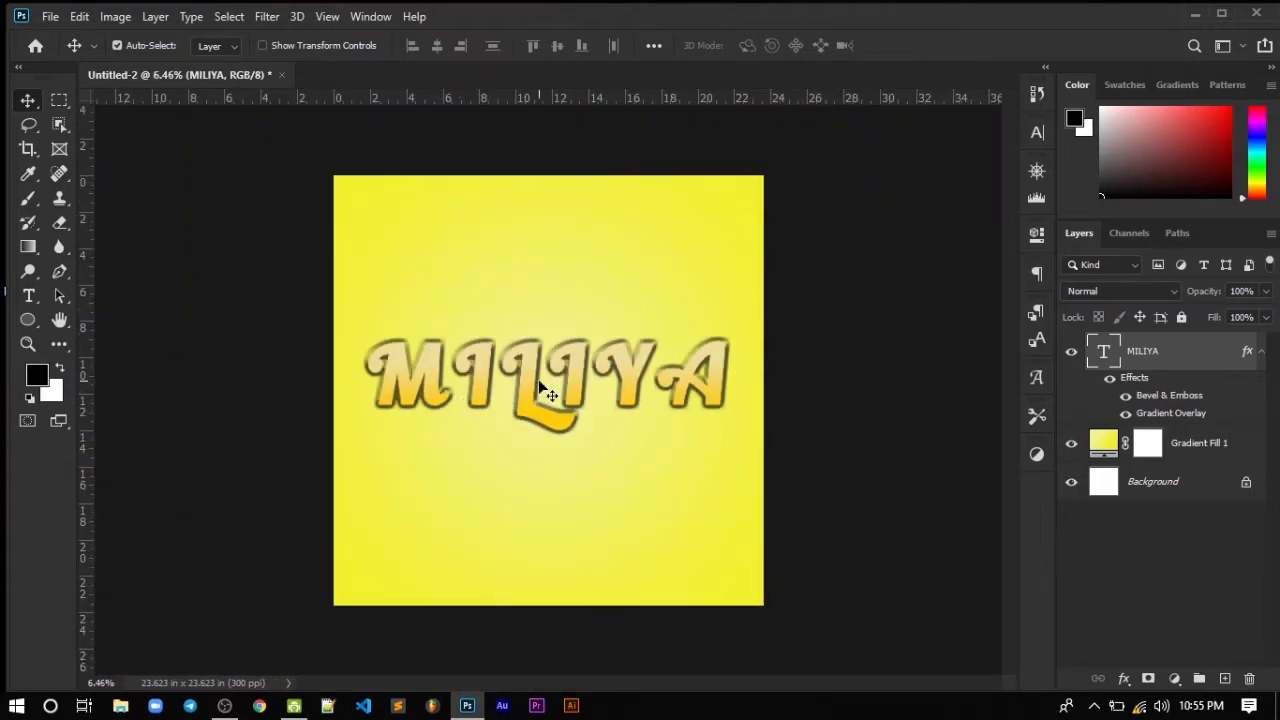
scroll(517, 371, up, 8)
scroll(517, 374, down, 5)
scroll(371, 314, up, 2)
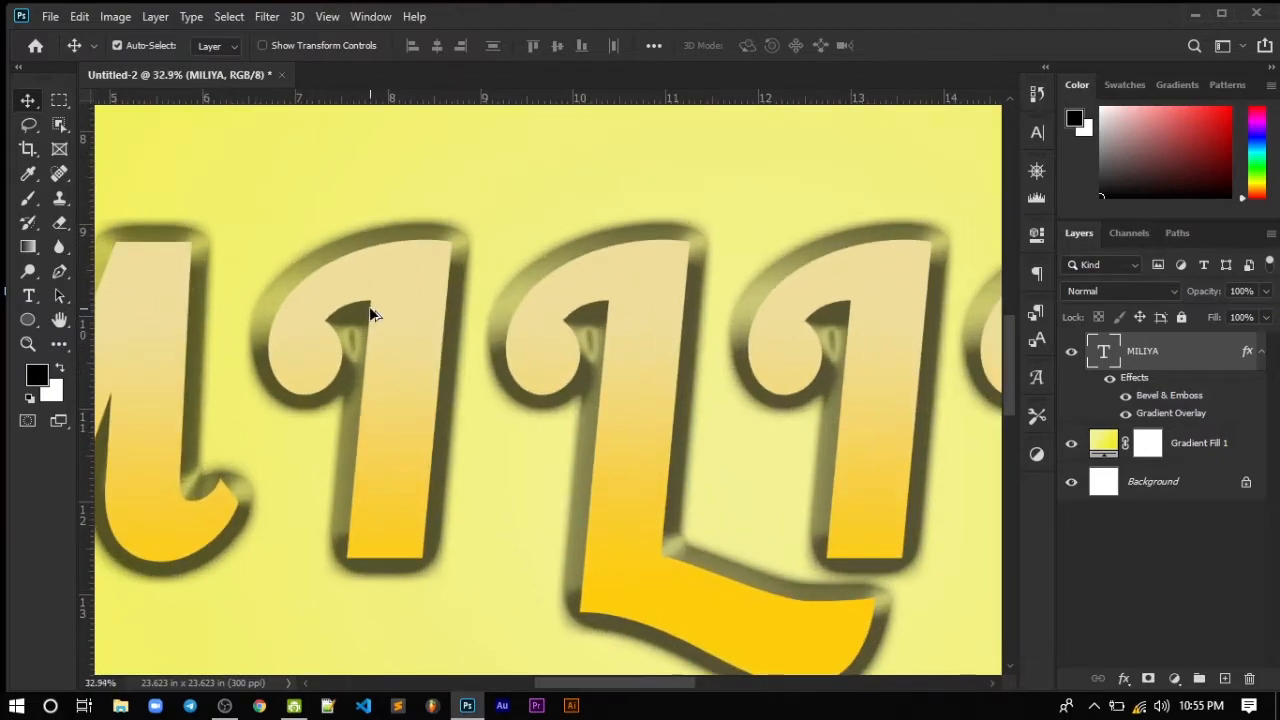
scroll(370, 315, down, 3)
double_click(529, 323)
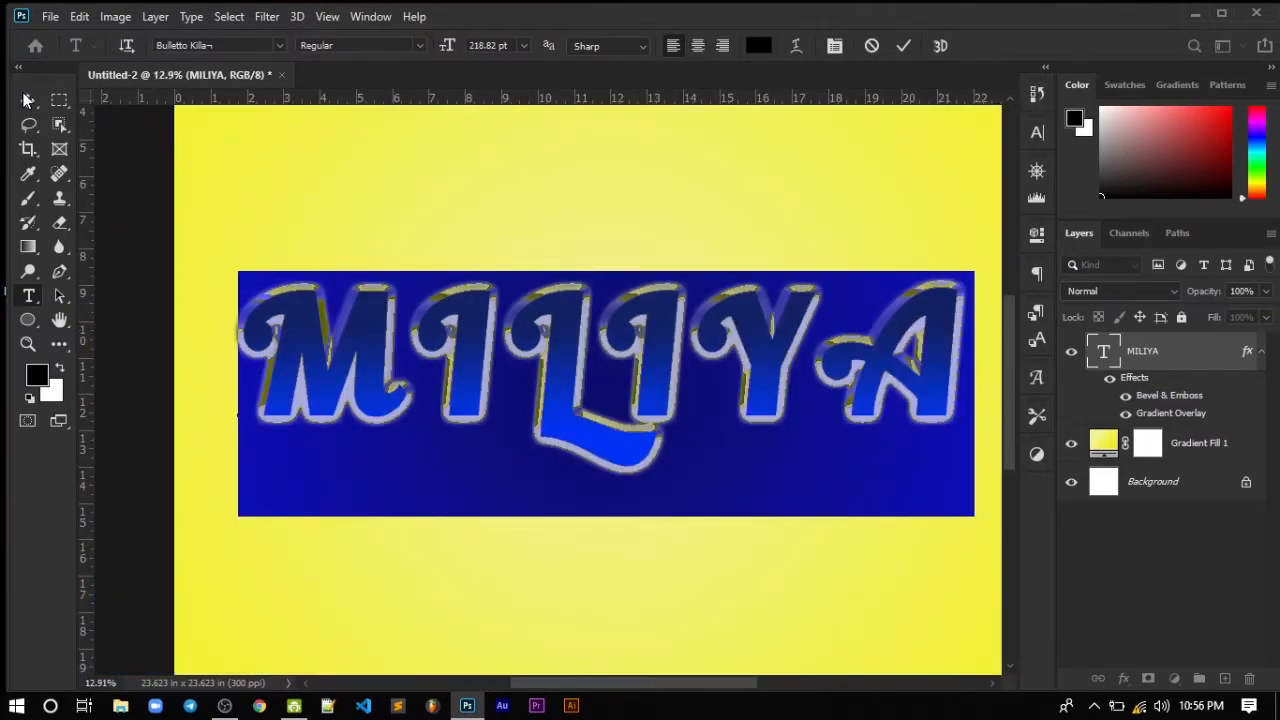
click(28, 100)
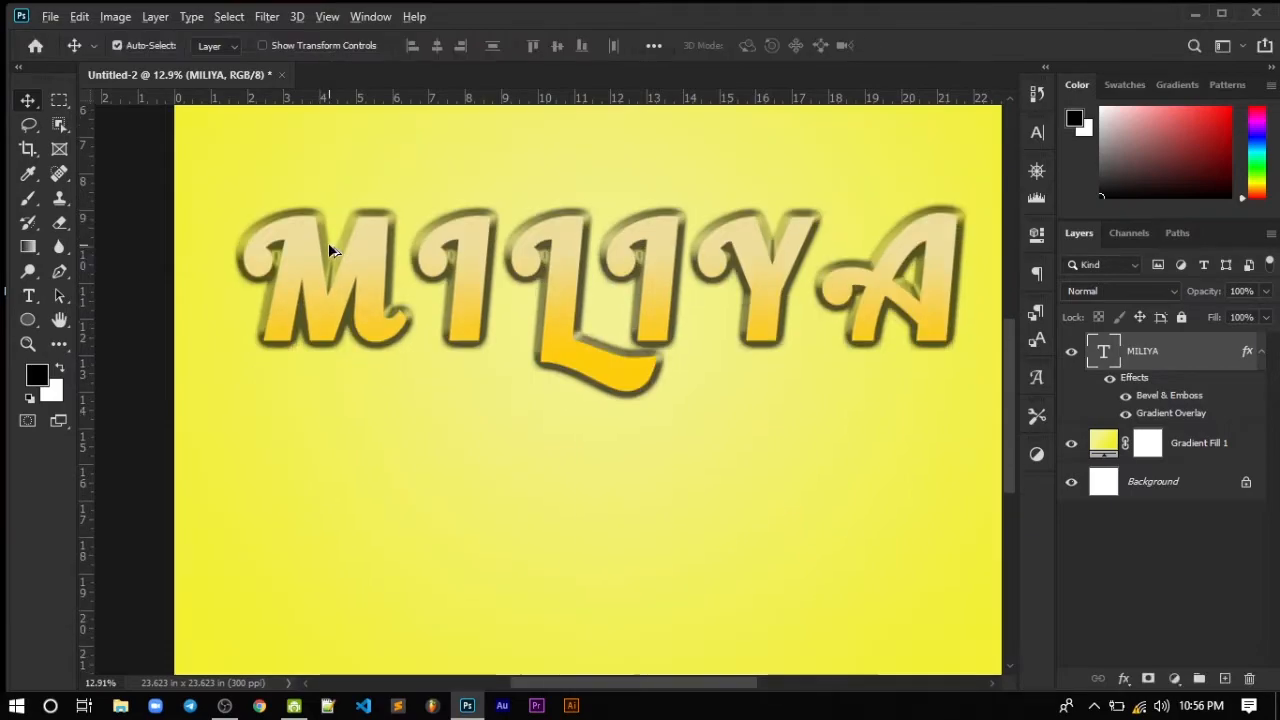
scroll(494, 271, down, 3)
scroll(571, 337, up, 2)
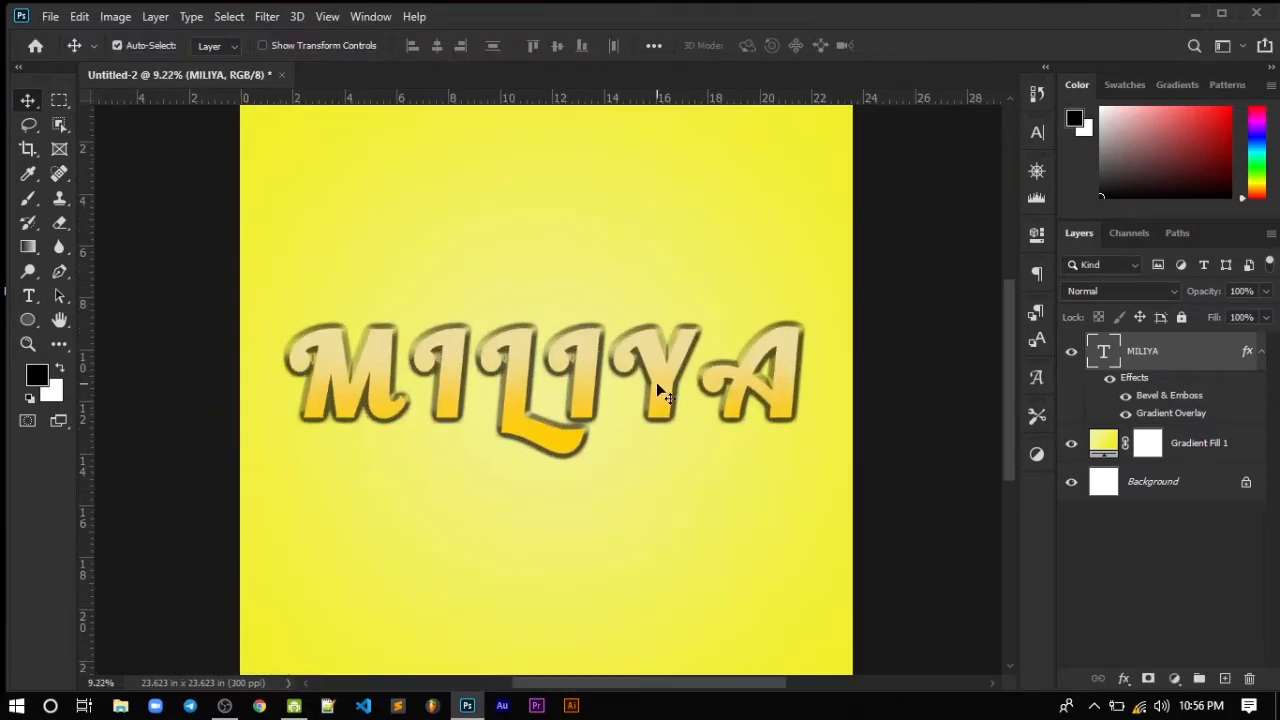
scroll(697, 377, up, 1)
Try the second Stroke effect in the MILIYA layer's style settings
double_click(643, 362)
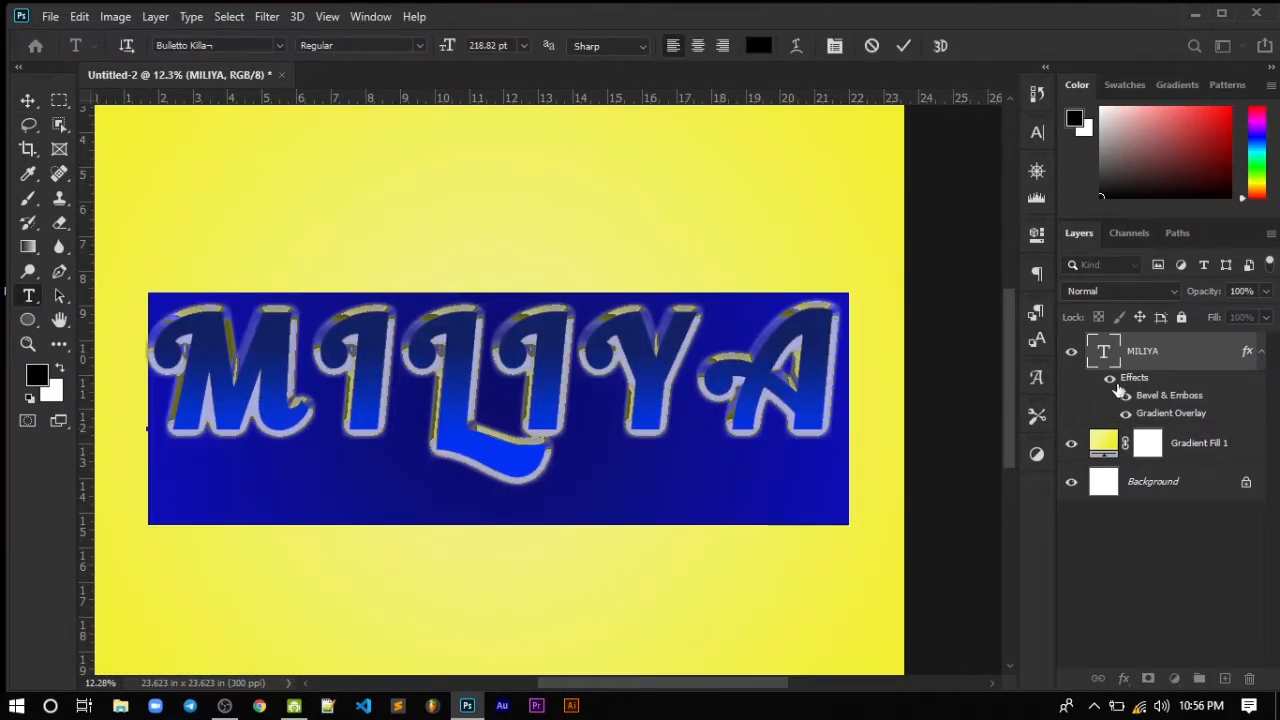
click(1169, 382)
double_click(1150, 379)
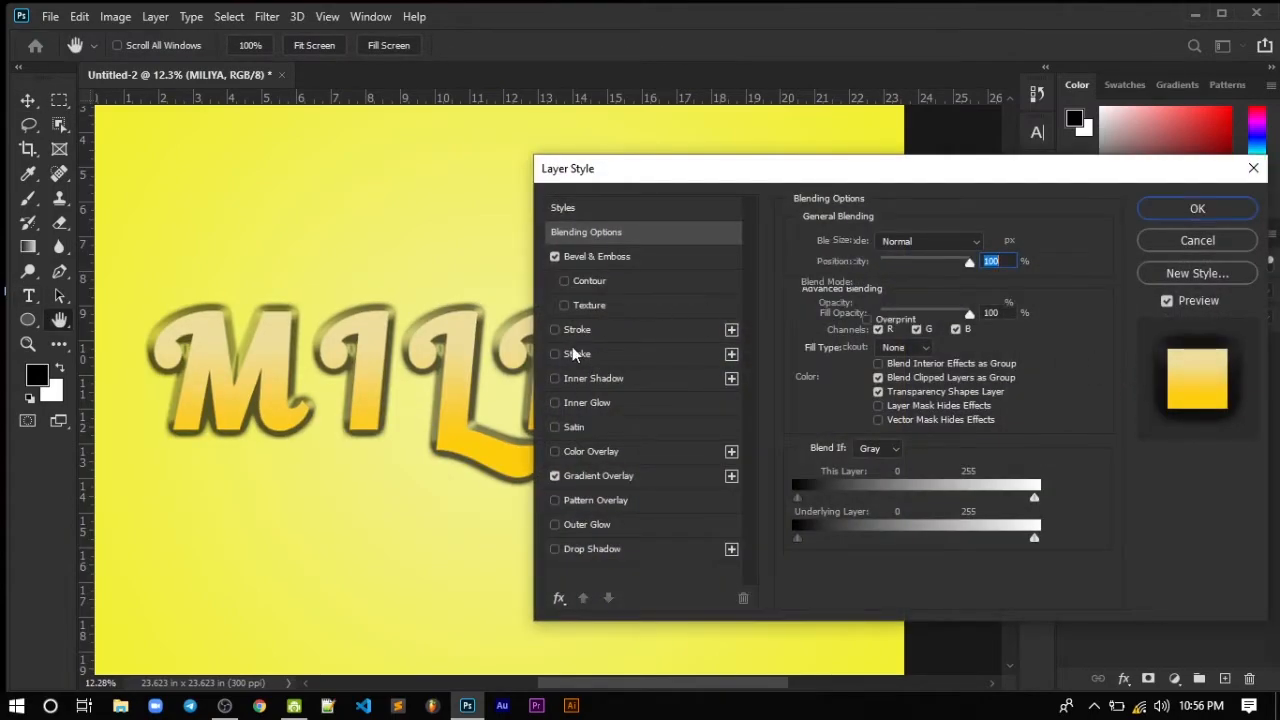
click(556, 354)
click(557, 356)
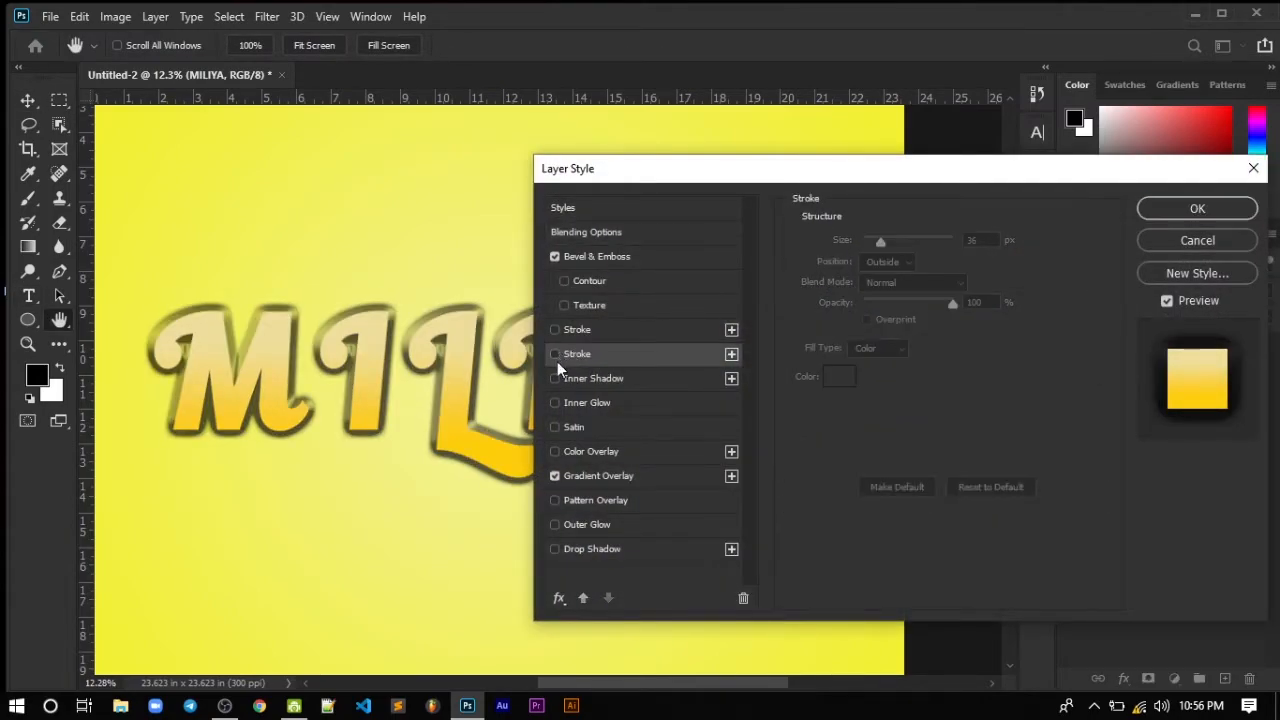
Enable Outer Glow on the MILIYA text and set its glow colour to black 000000
click(587, 524)
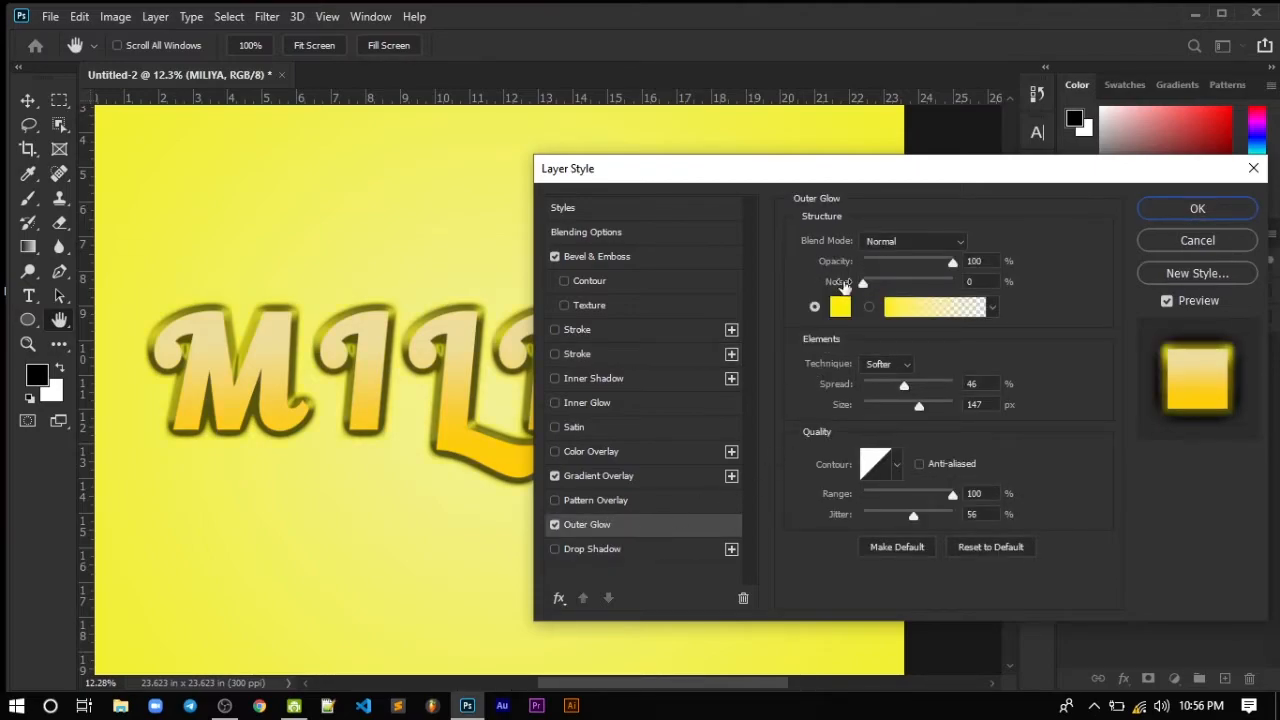
click(899, 309)
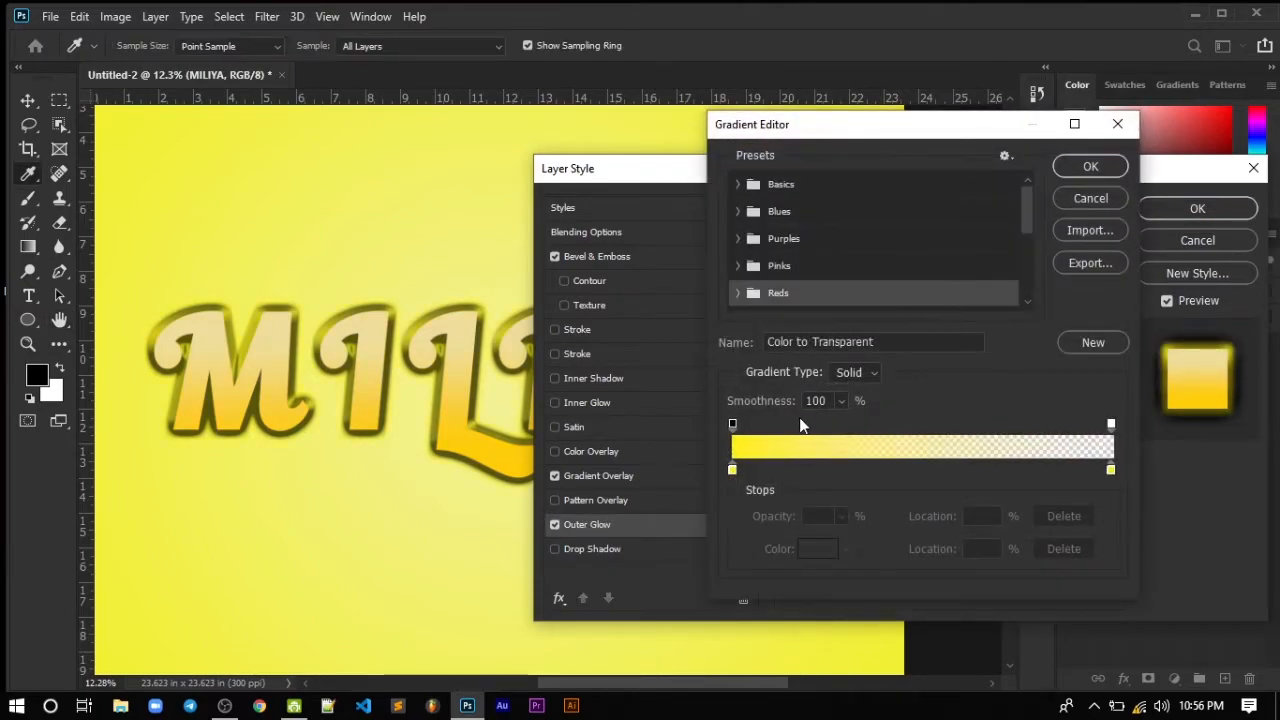
click(1090, 198)
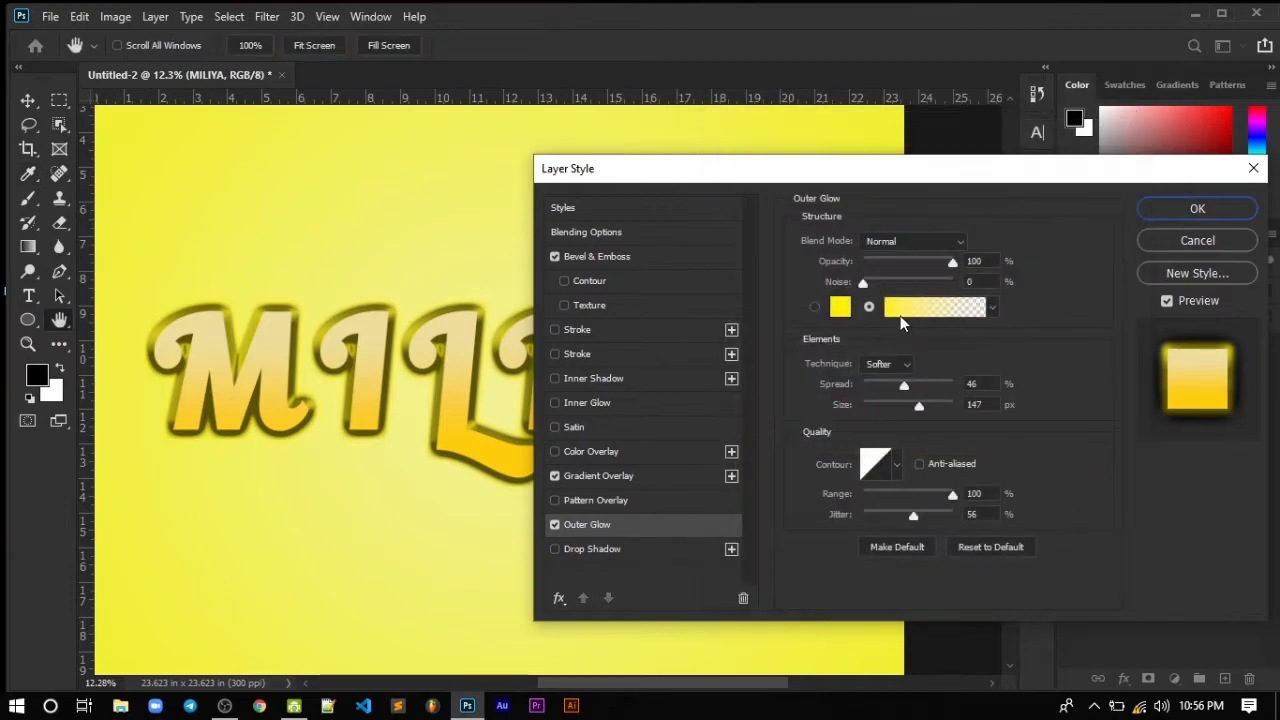
click(838, 308)
text(000000)
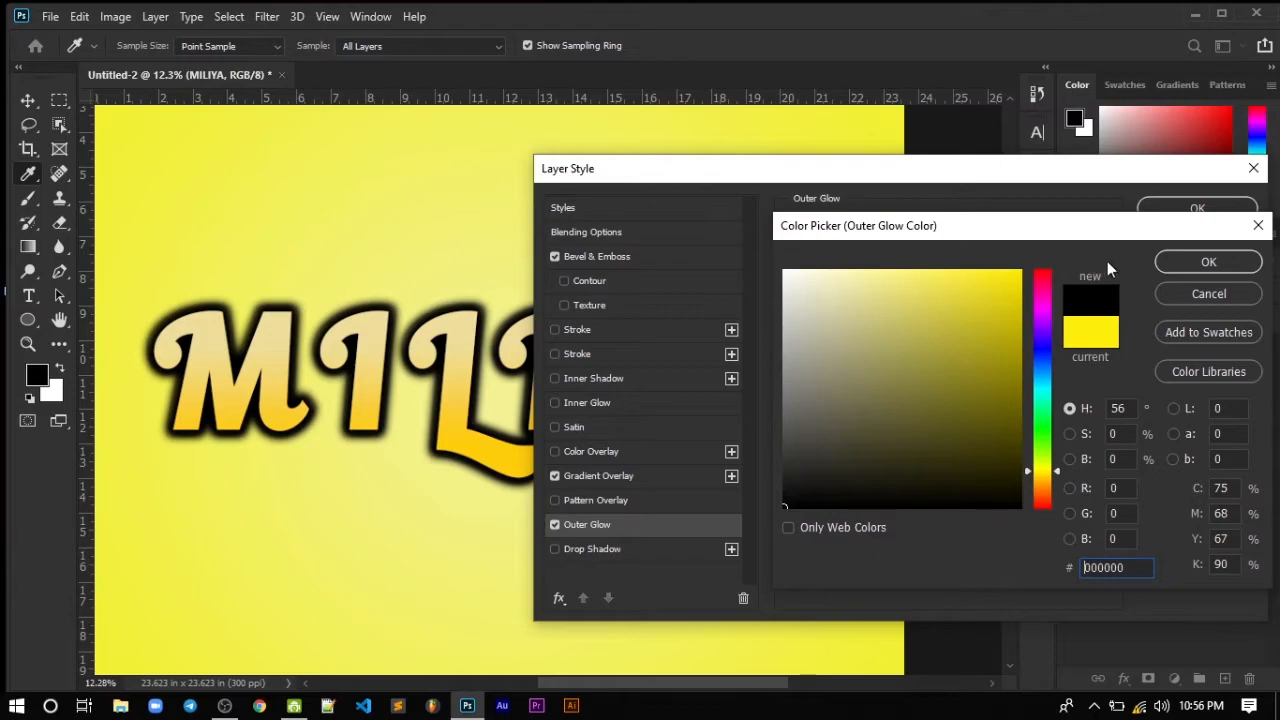
click(1182, 262)
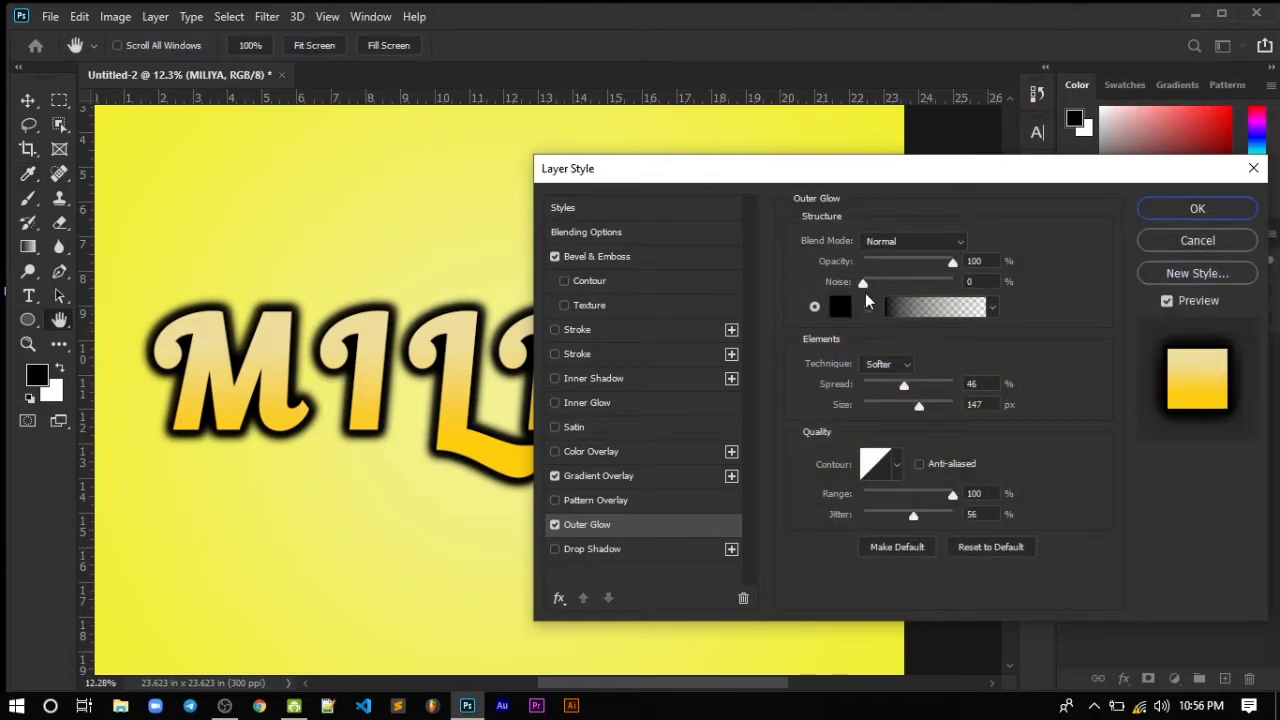
Set the Outer Glow to 63% opacity, 0% noise, 0% spread and 76 px size, and apply it
click(897, 265)
click(918, 263)
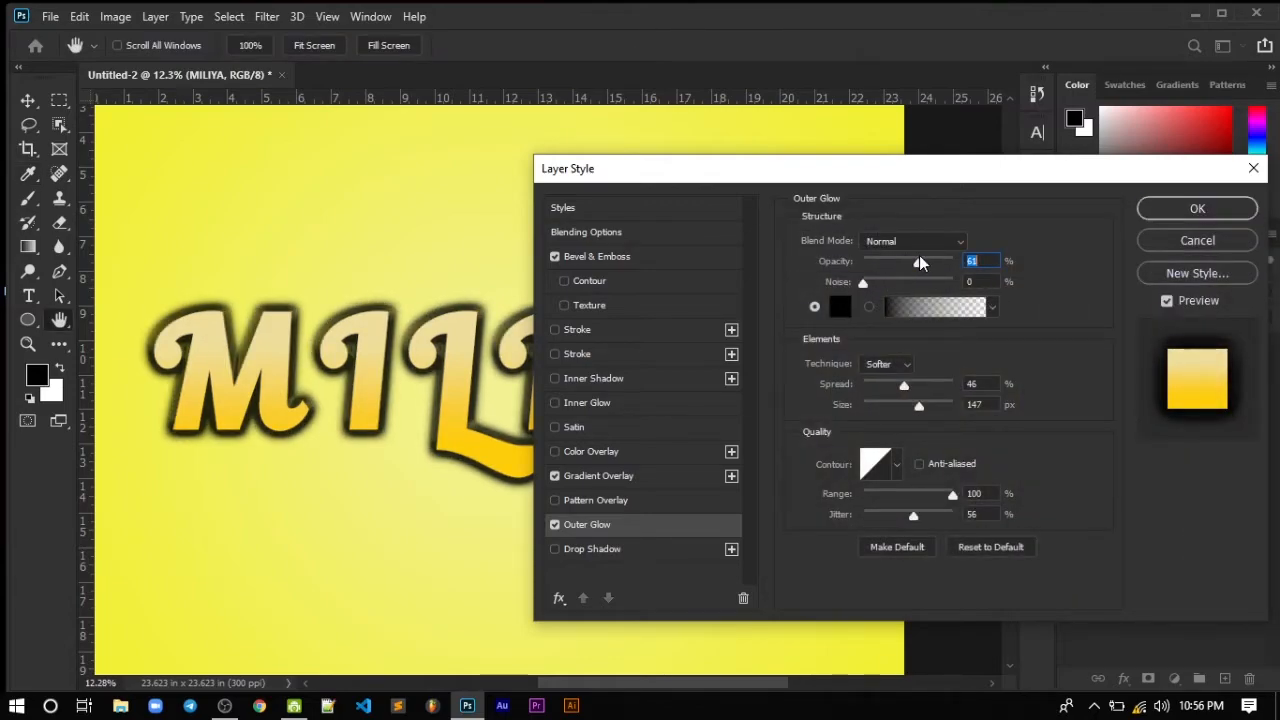
click(874, 284)
text(0)
drag(920, 415, 778, 400)
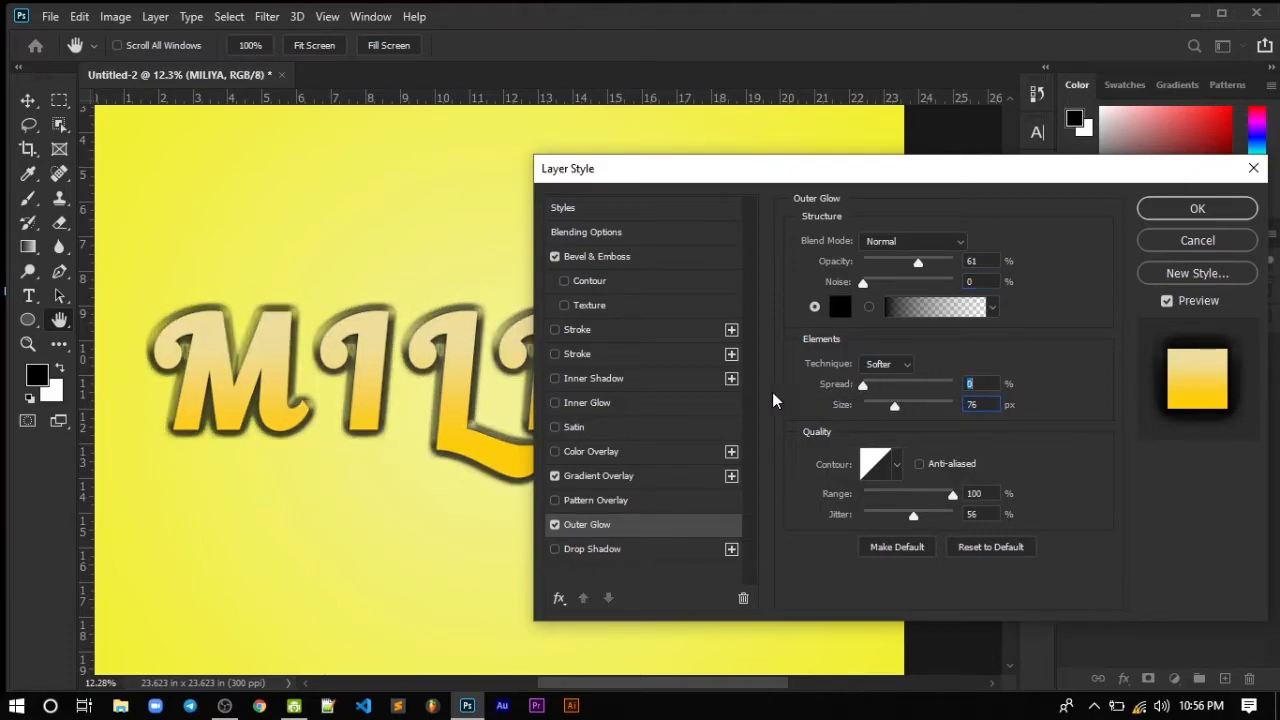
drag(880, 284, 822, 289)
drag(918, 262, 920, 288)
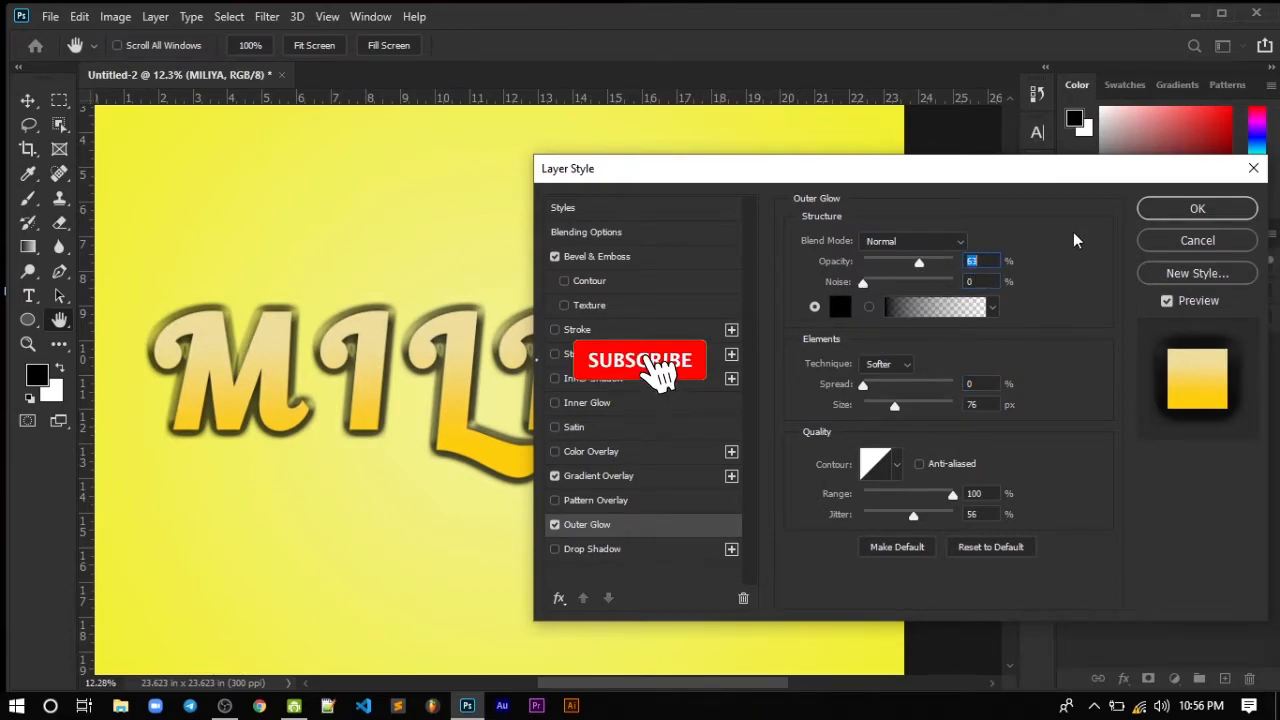
click(1172, 215)
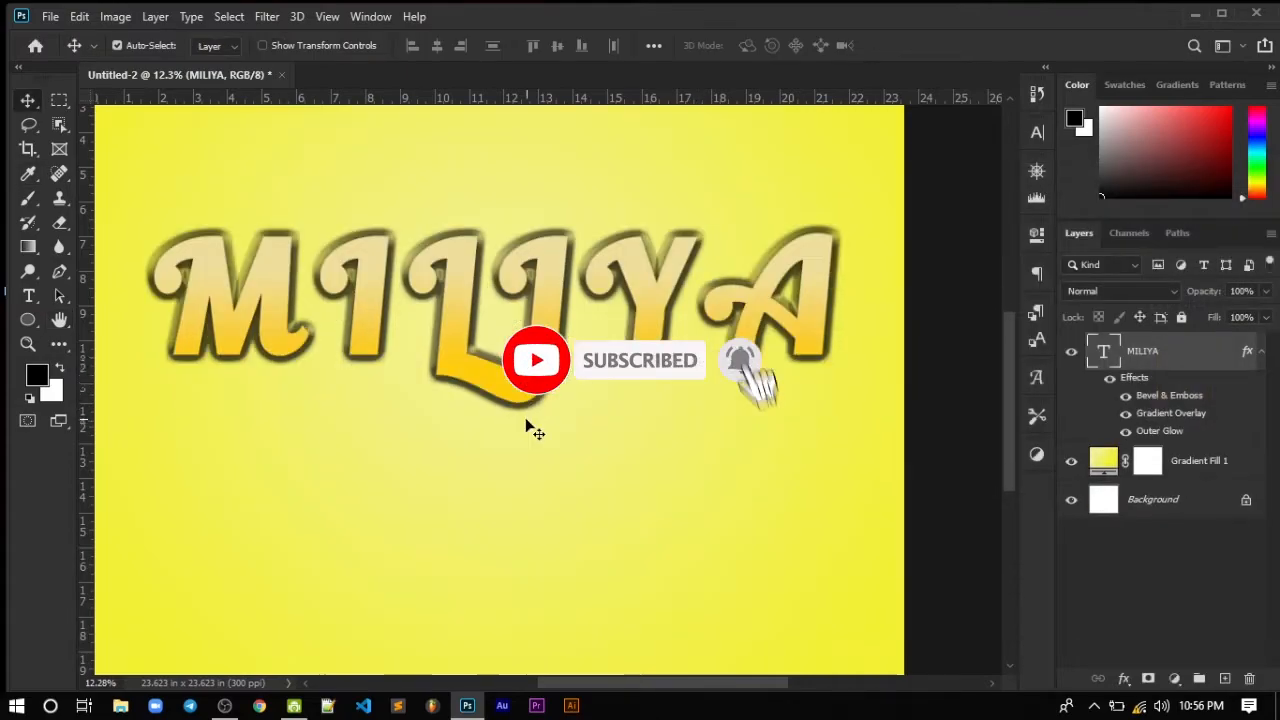
Compare the lettering with and without the Outer Glow, and leave the effect hidden
scroll(279, 390, up, 6)
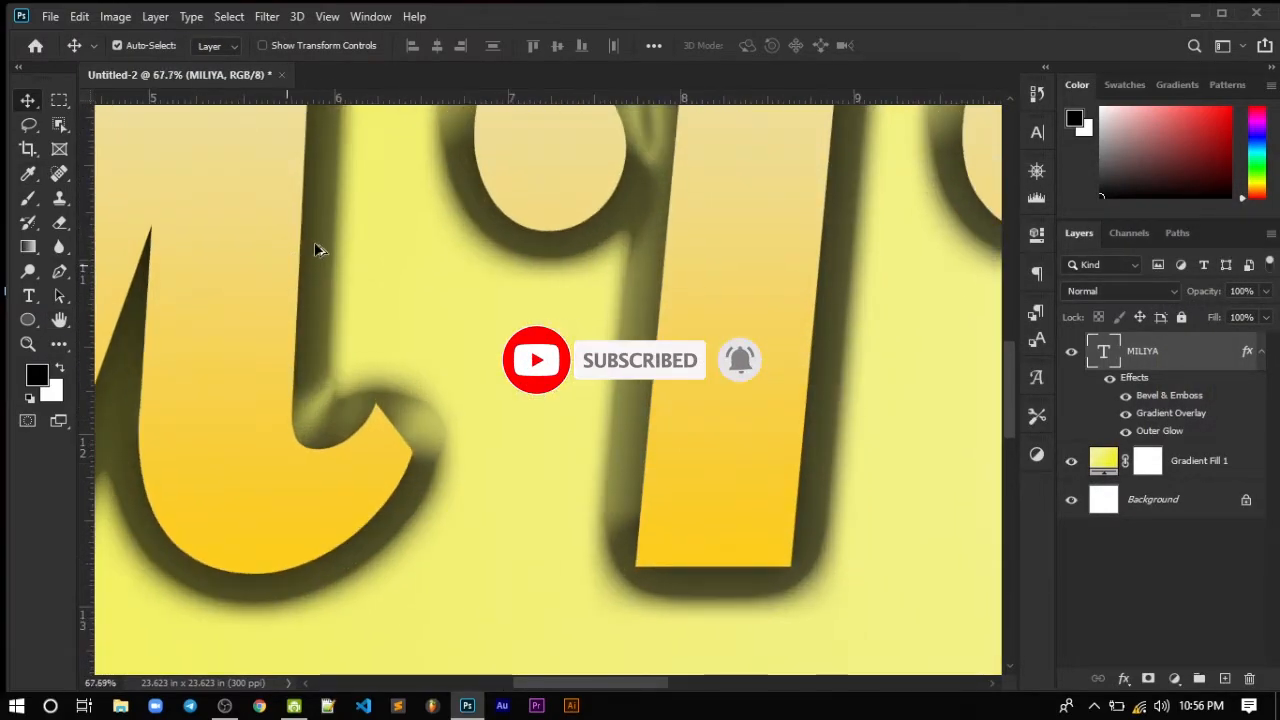
click(1126, 434)
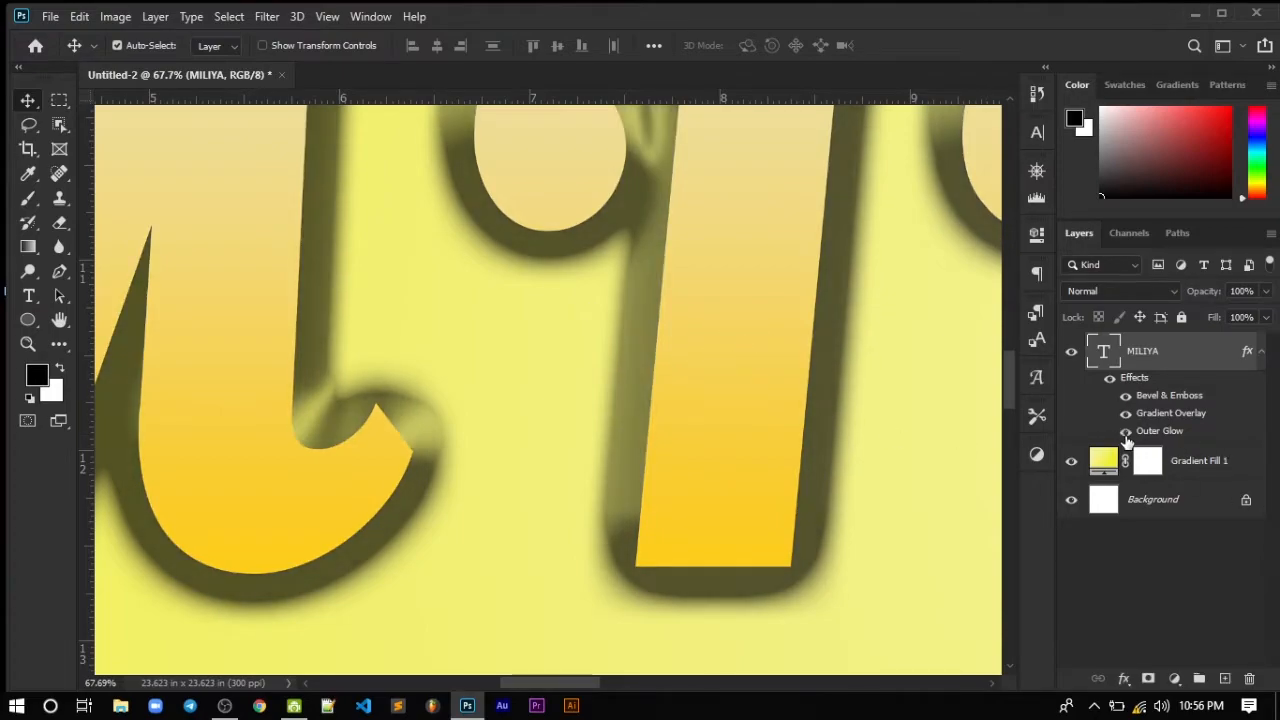
click(1126, 434)
scroll(502, 429, down, 3)
scroll(502, 429, down, 5)
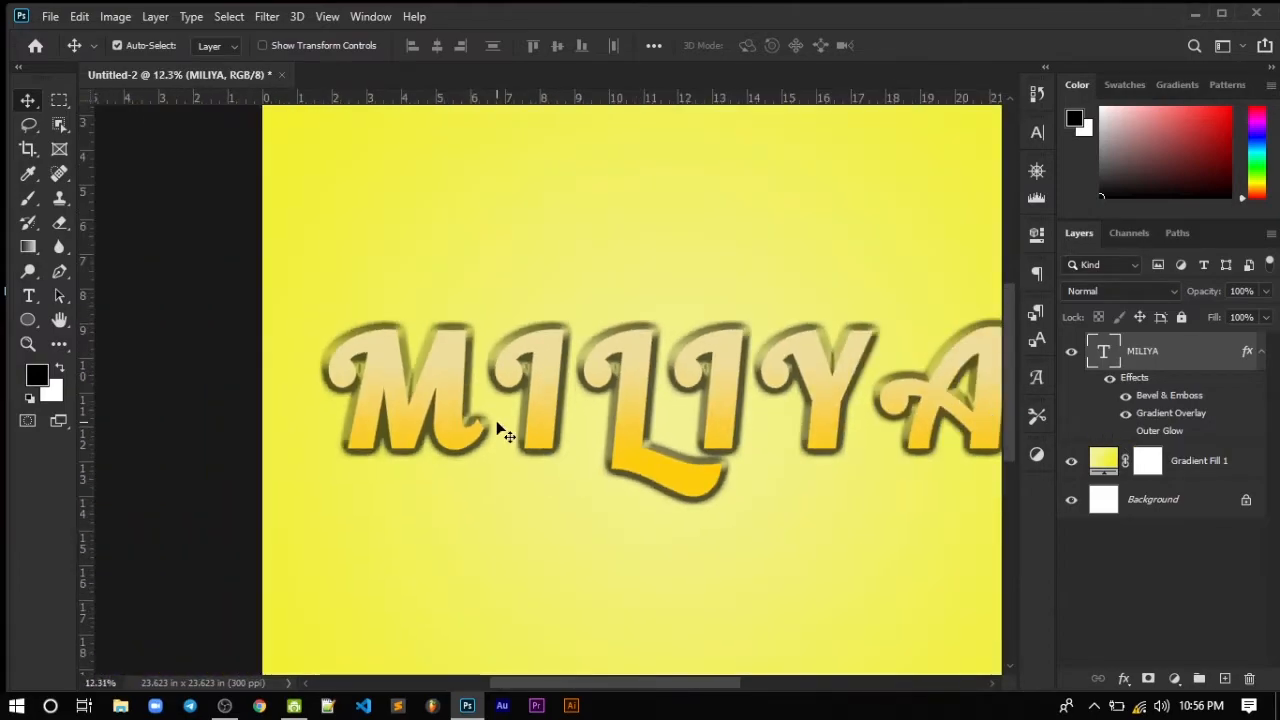
scroll(560, 390, up, 3)
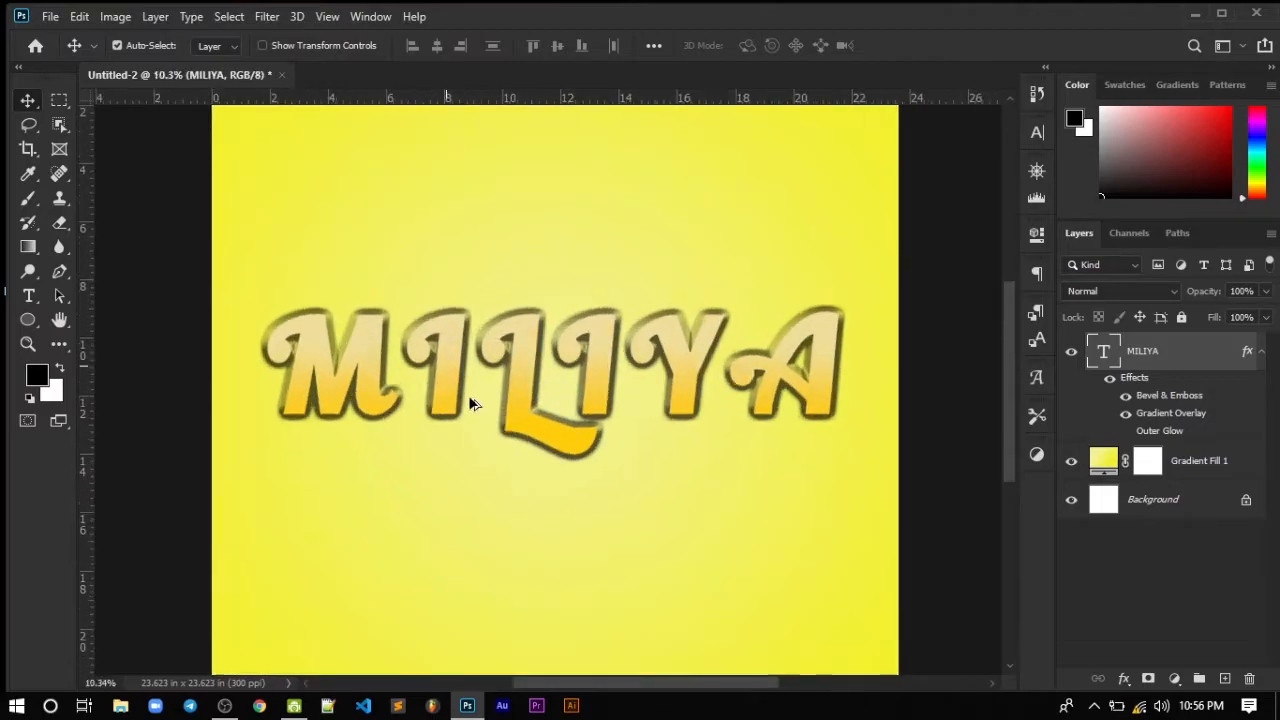
double_click(536, 373)
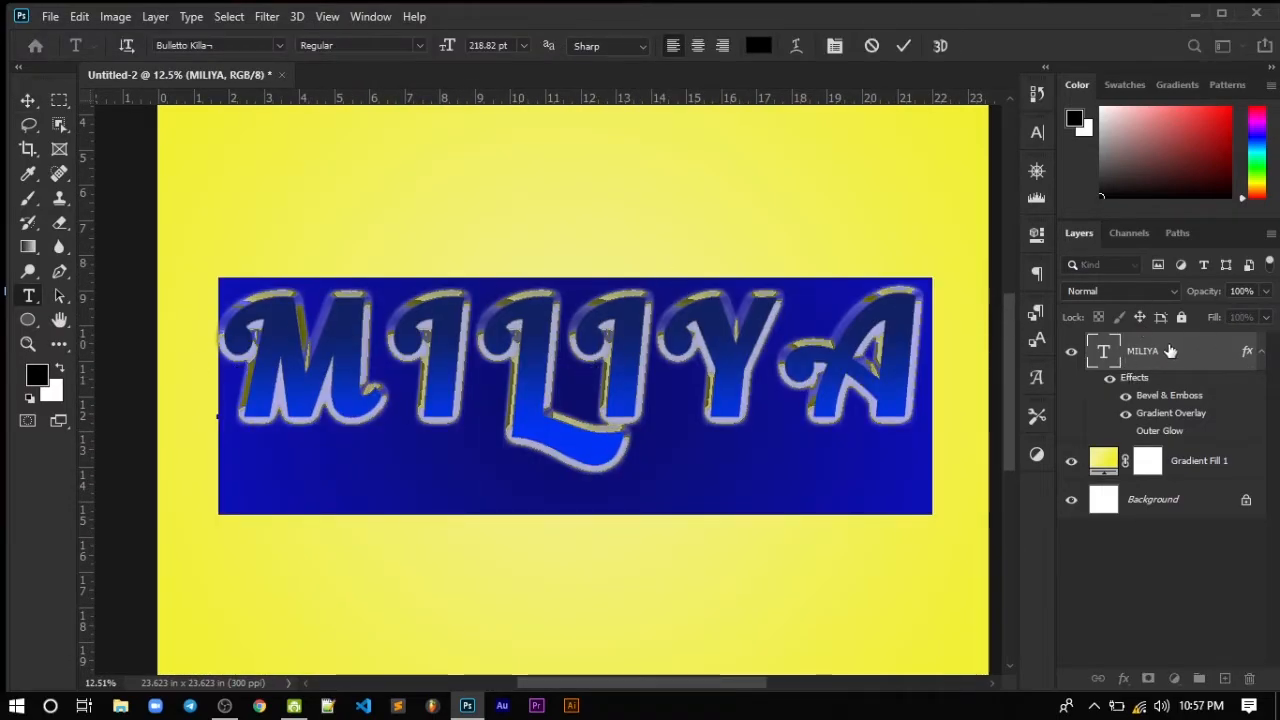
click(28, 100)
scroll(1219, 445, down, 1)
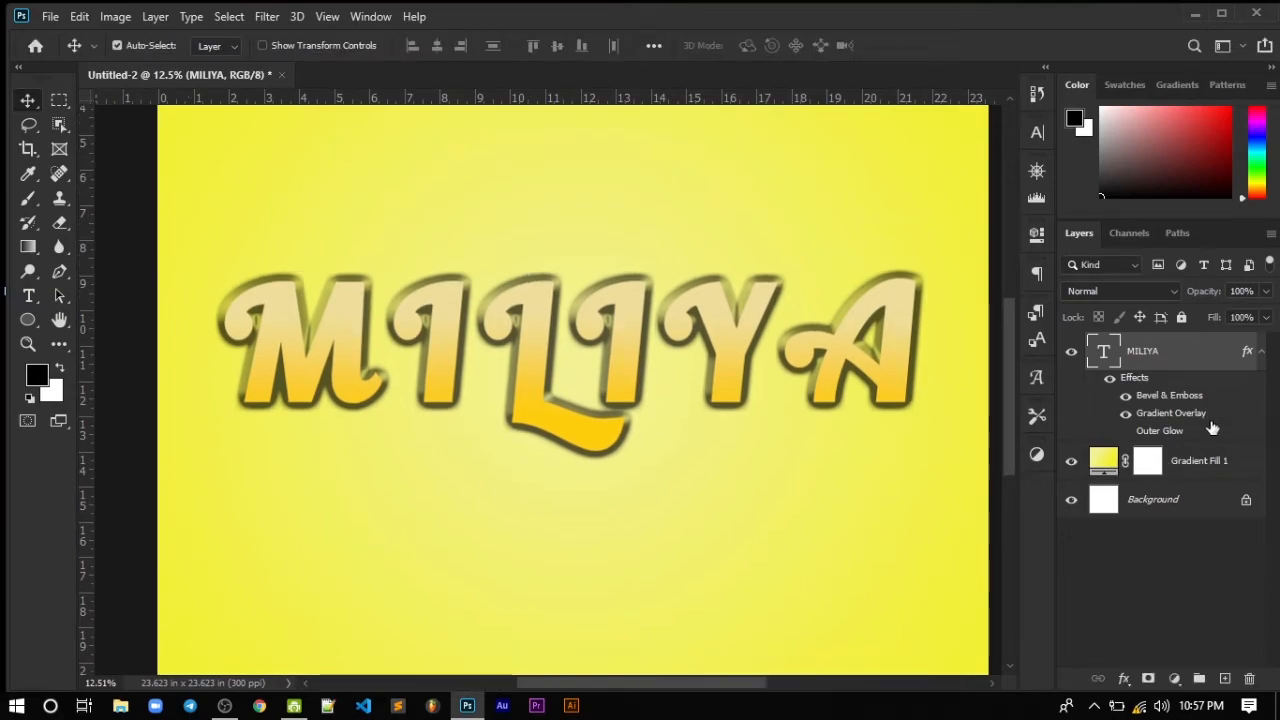
Open the MILIYA layer's Gradient Overlay gradient for editing and recolour its starting stop to pure red ff0000
double_click(1178, 364)
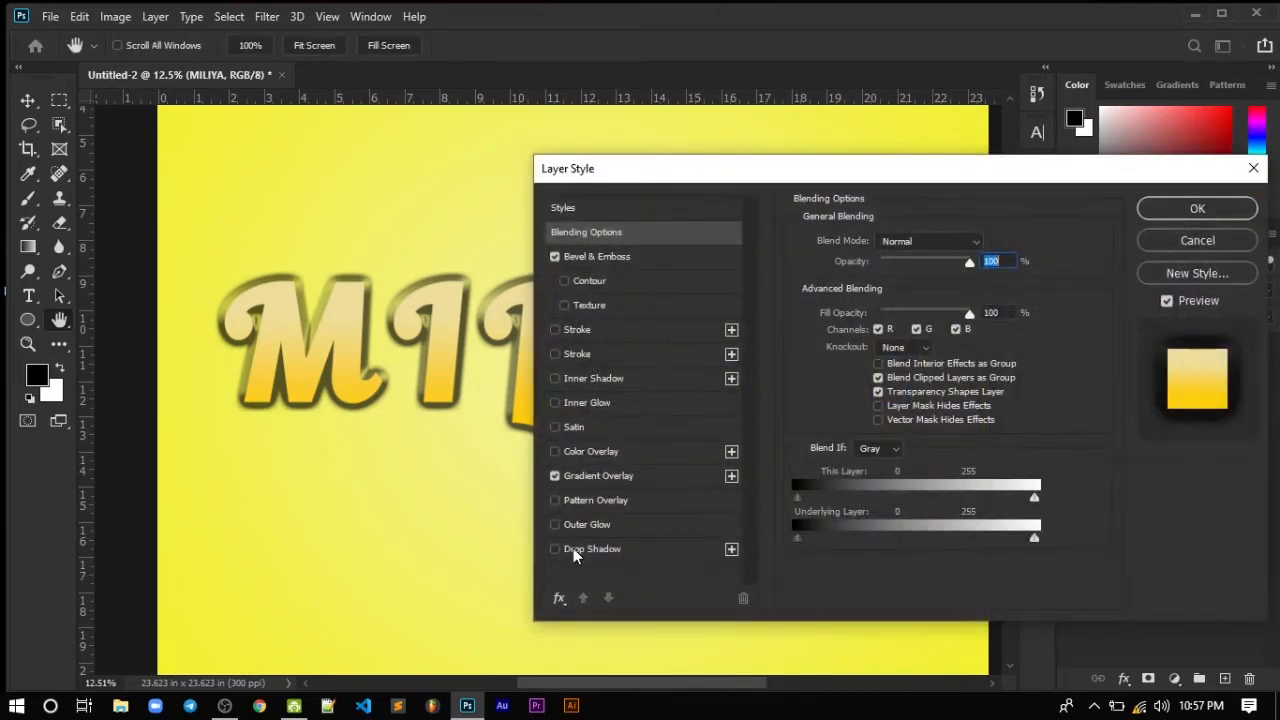
click(605, 475)
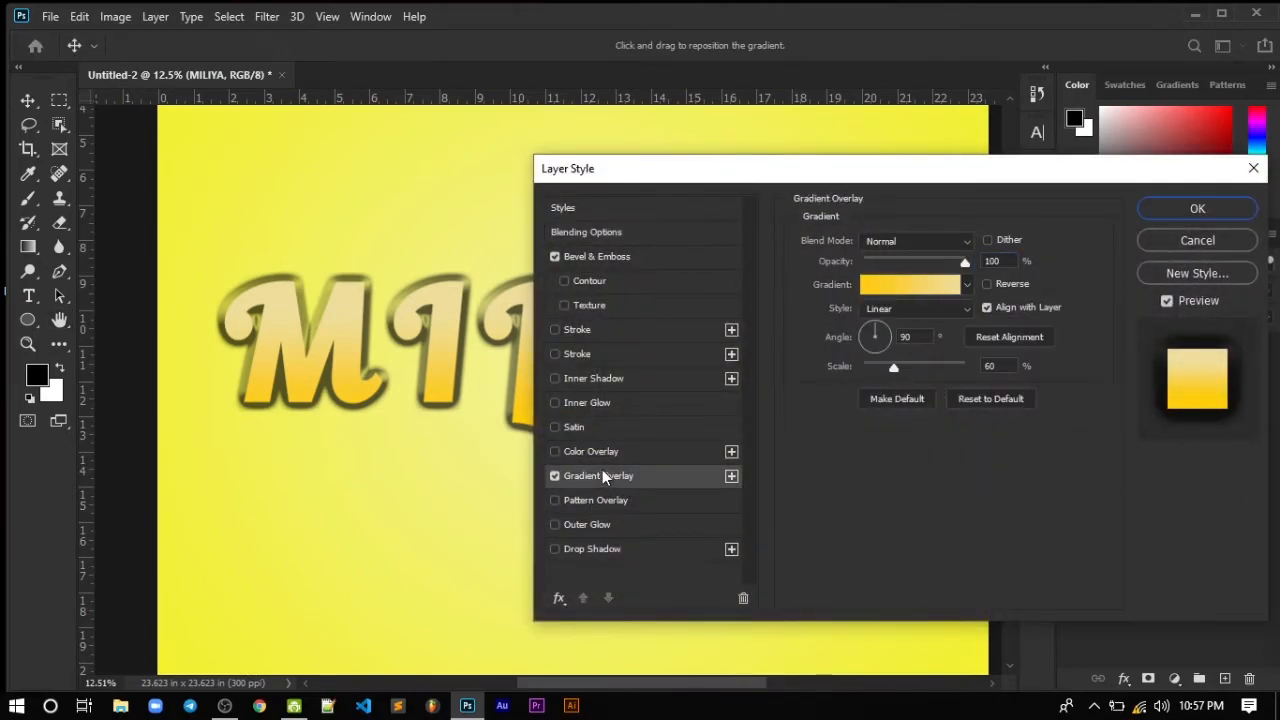
click(910, 288)
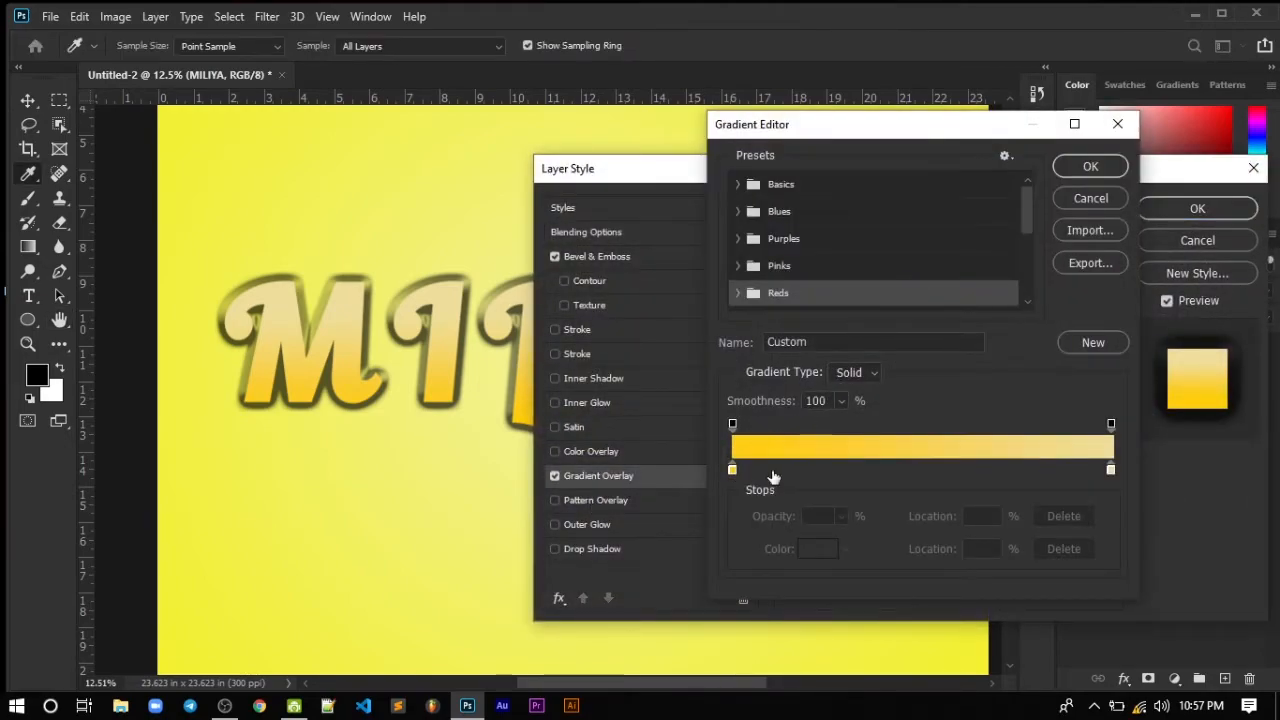
click(733, 470)
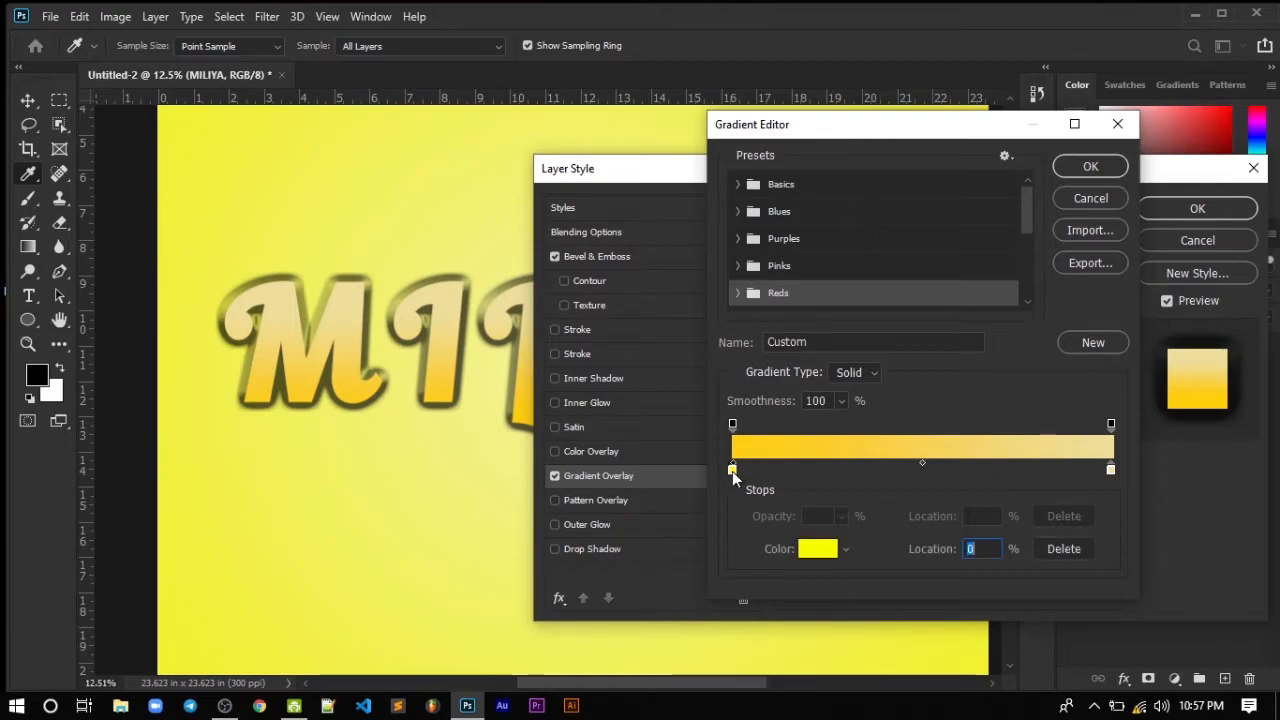
double_click(731, 468)
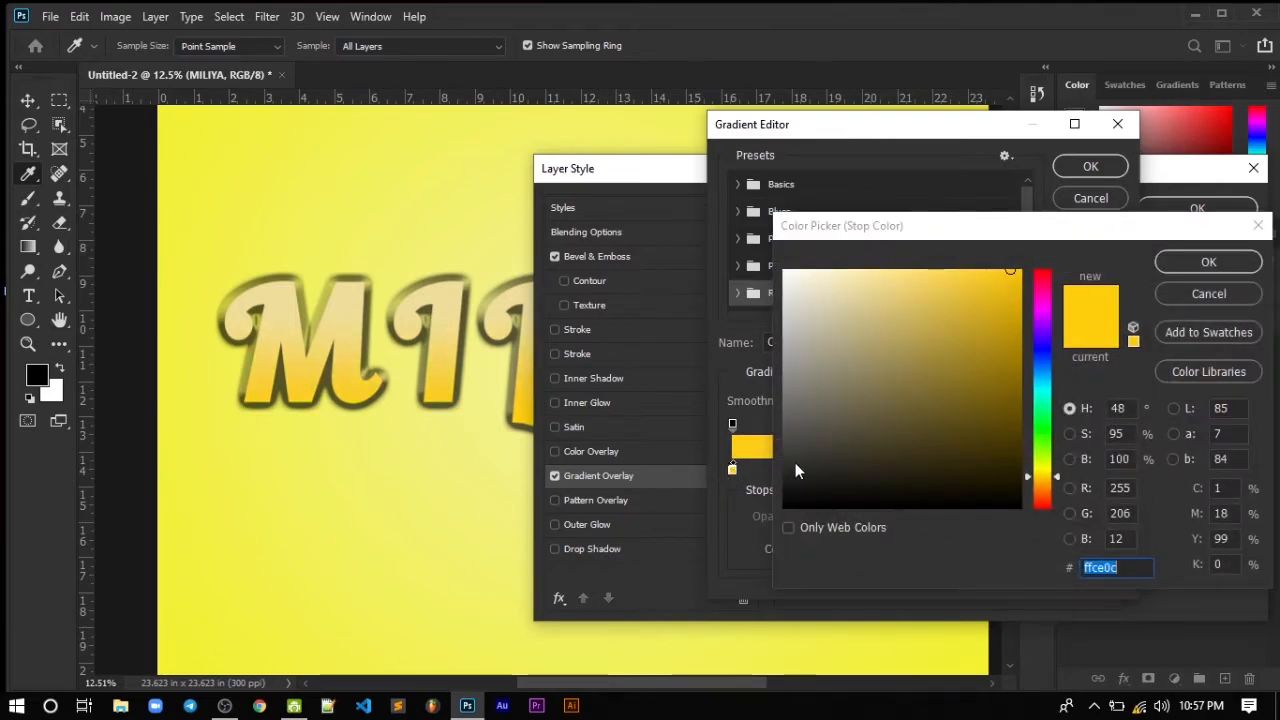
mouse_move(1034, 282)
mouse_down()
mouse_move(1049, 248)
mouse_move(995, 303)
mouse_move(1022, 270)
mouse_up()
click(1209, 262)
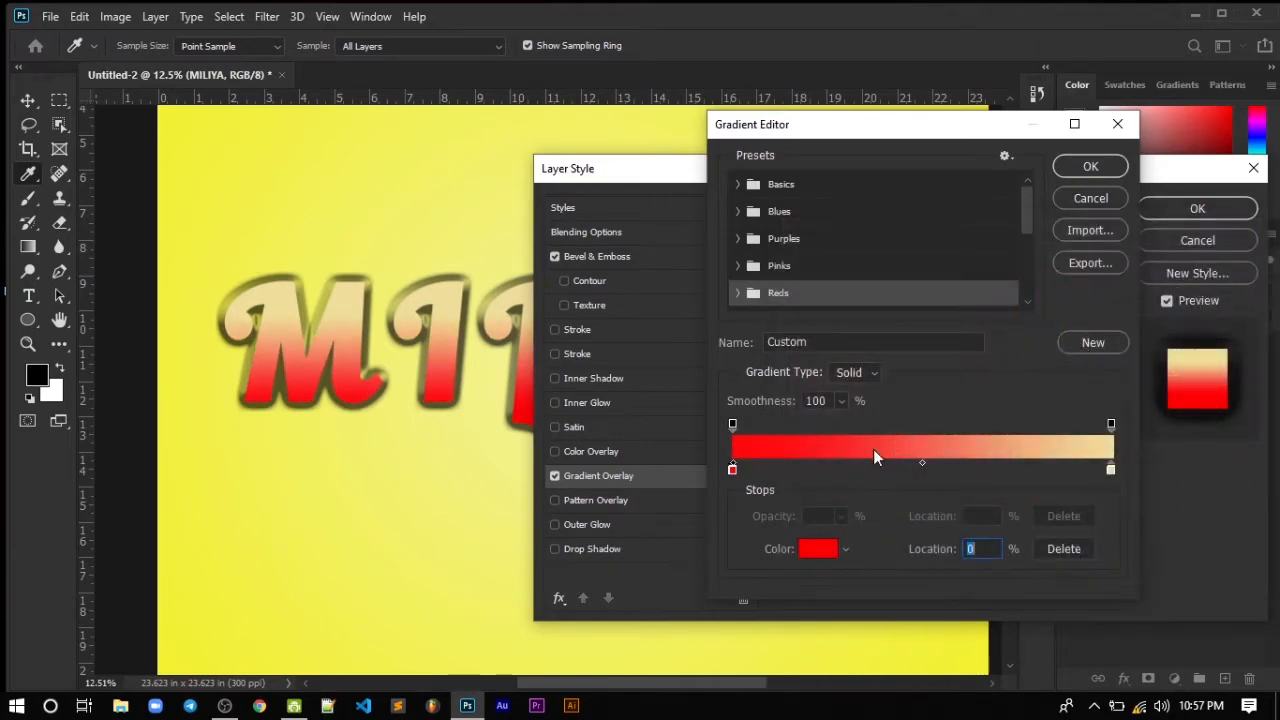
Add a colour stop at 25% of the overlay gradient and make it yellow ffe400
click(831, 474)
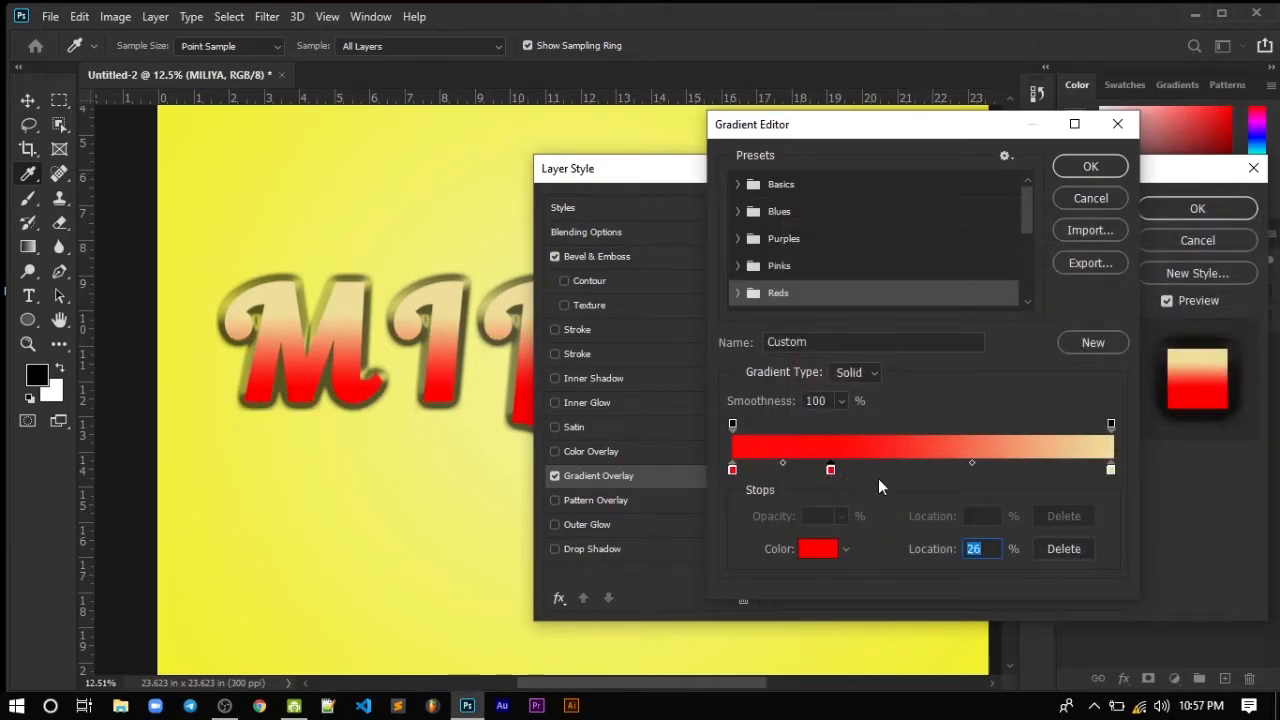
text(25)
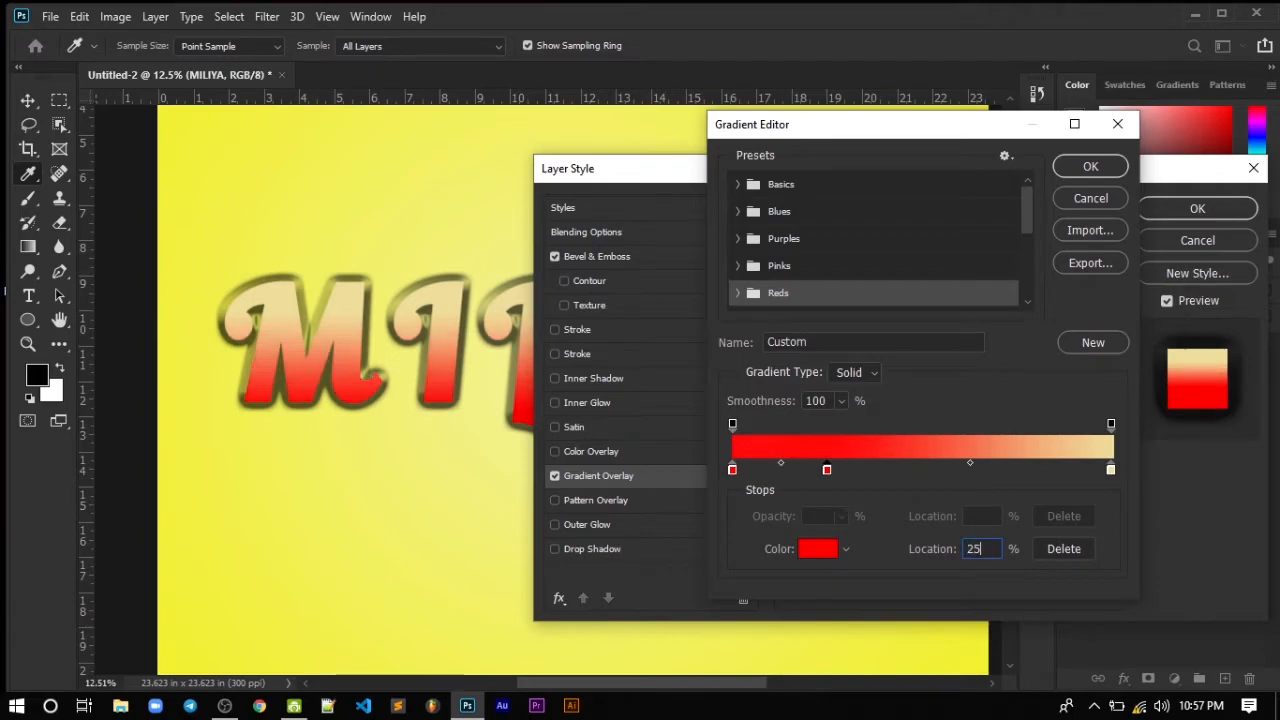
double_click(828, 469)
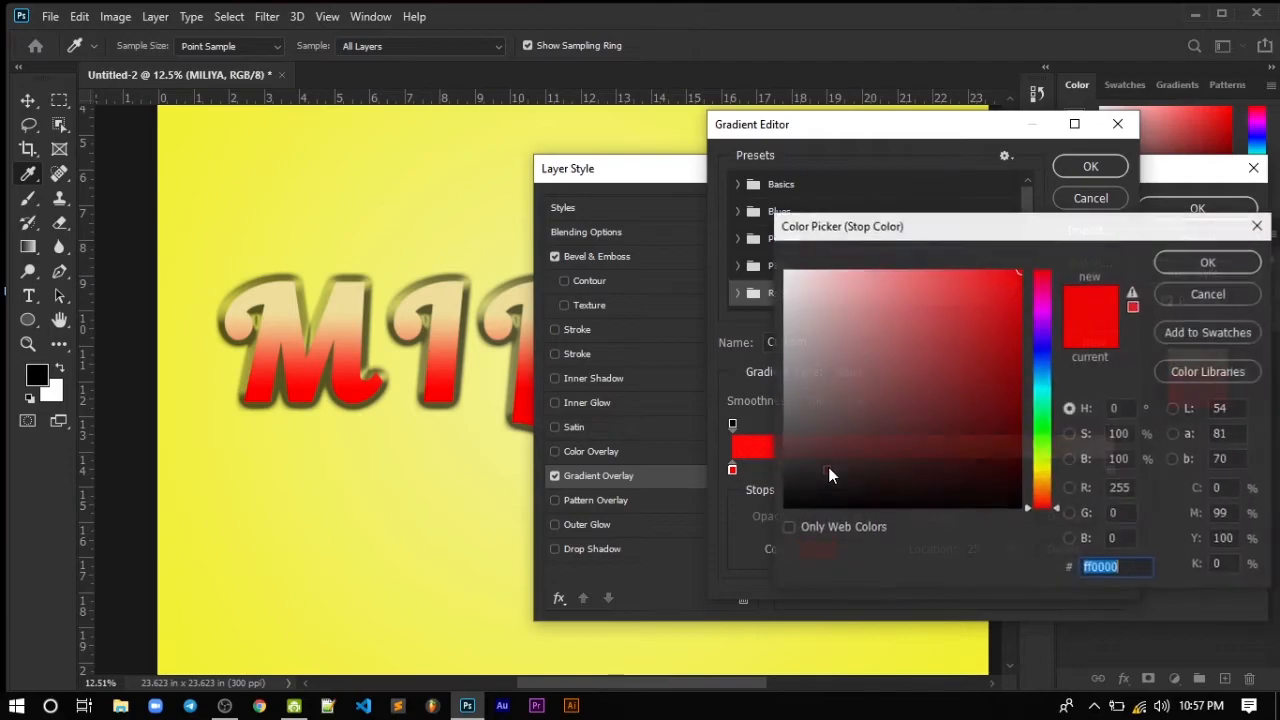
click(1043, 339)
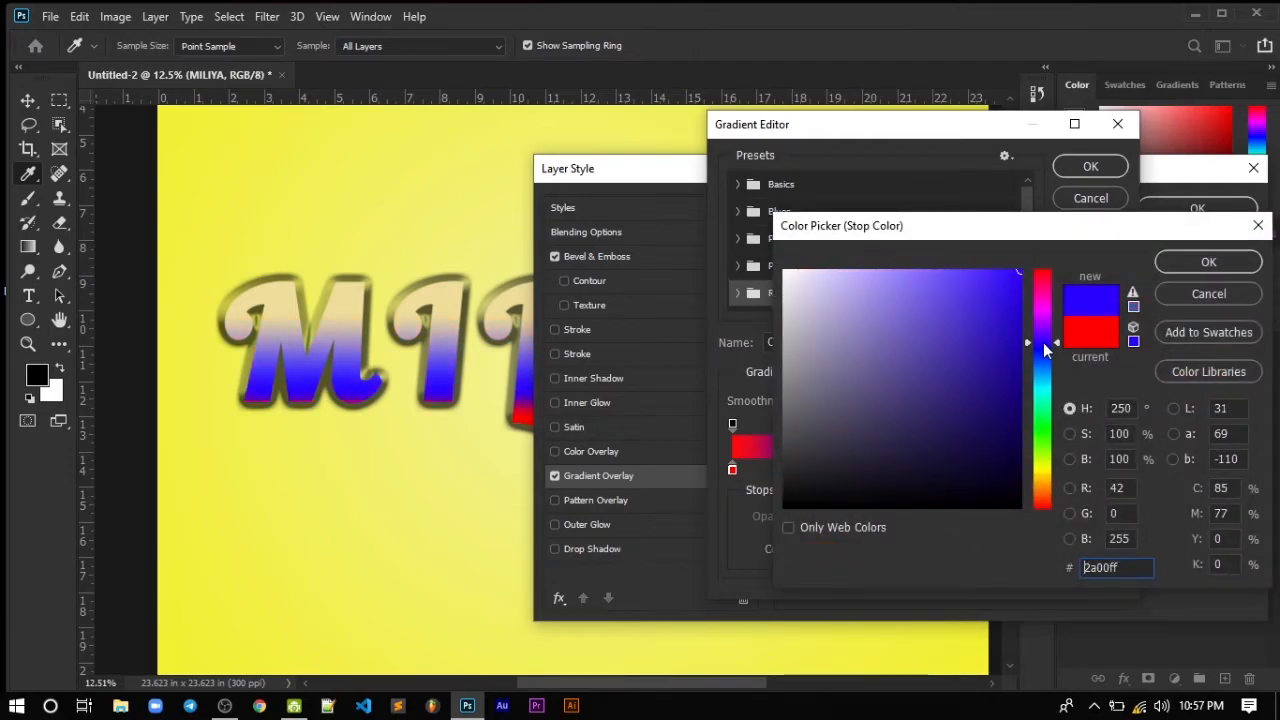
drag(1043, 342, 1046, 443)
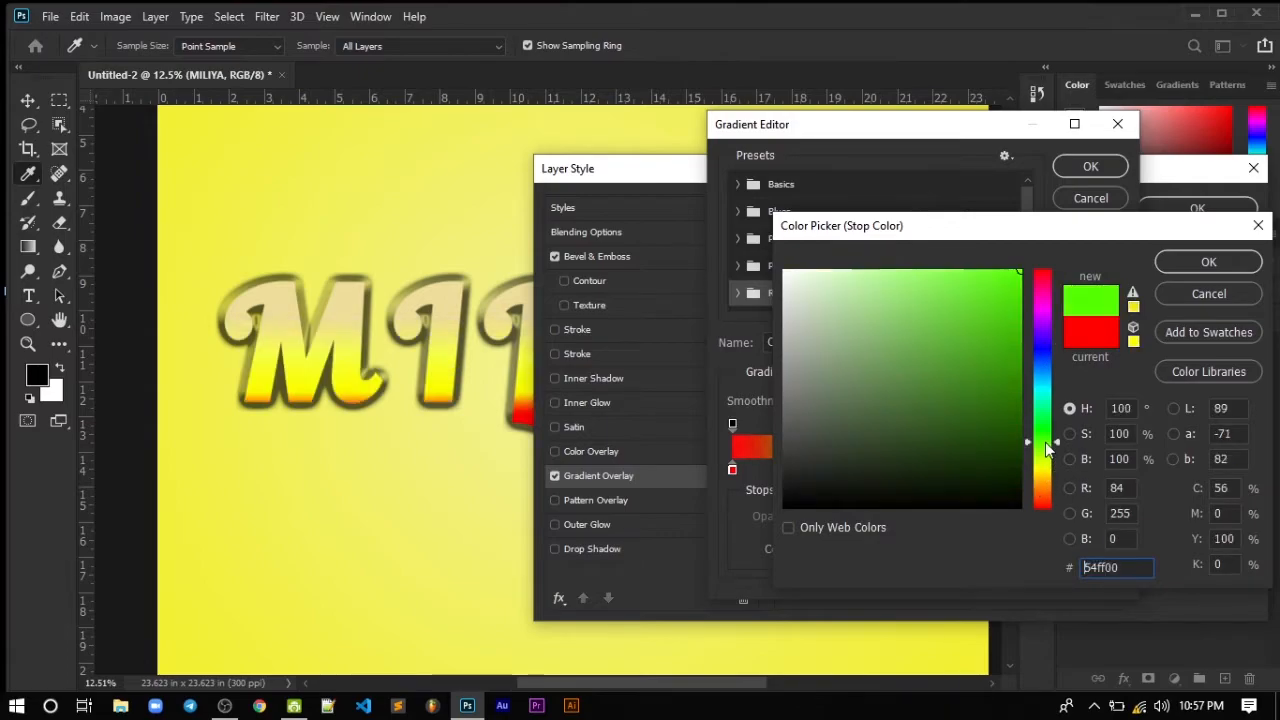
click(1042, 465)
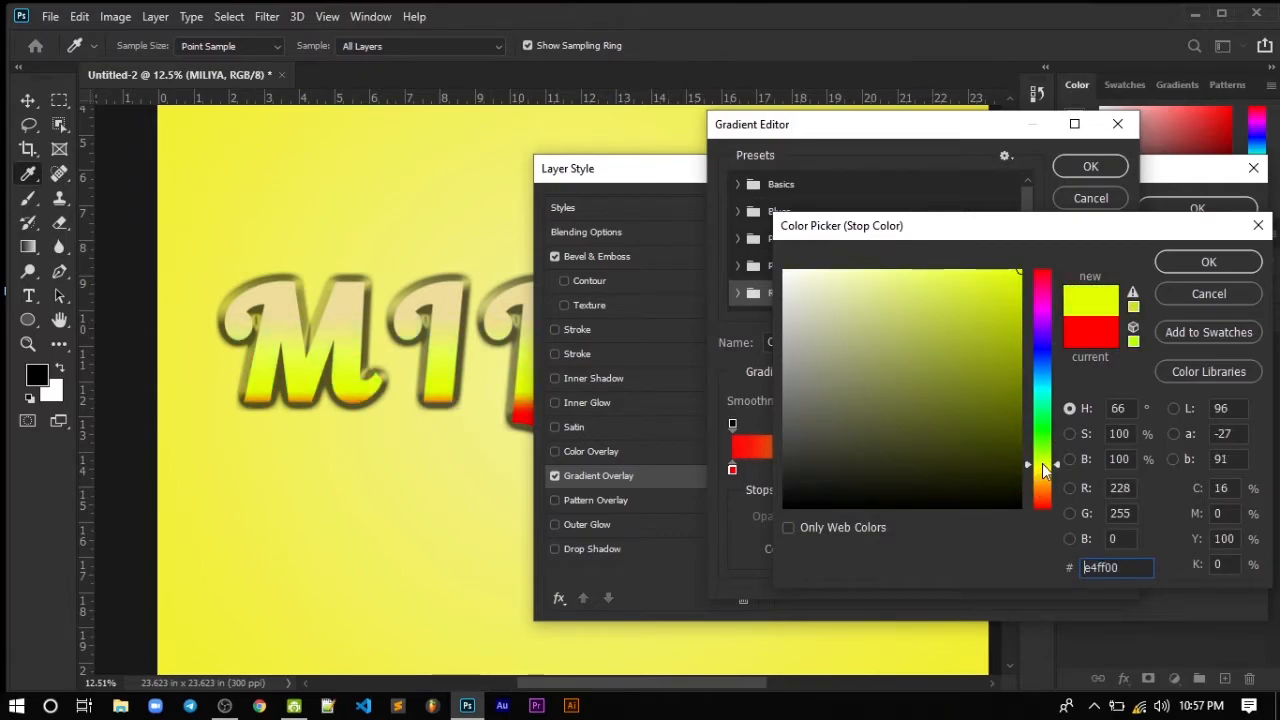
click(1043, 466)
click(1044, 472)
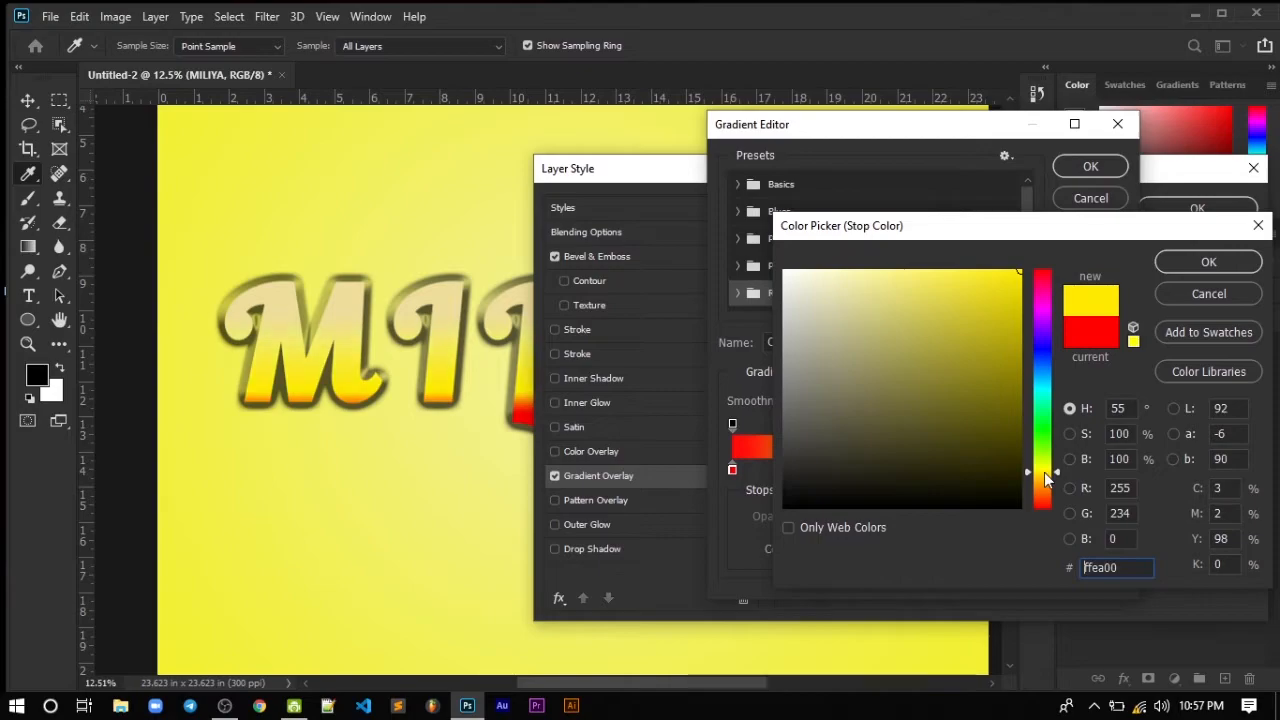
click(1046, 473)
click(1208, 261)
Add a colour stop at 50% of the overlay gradient and make it green 12ff00
click(914, 470)
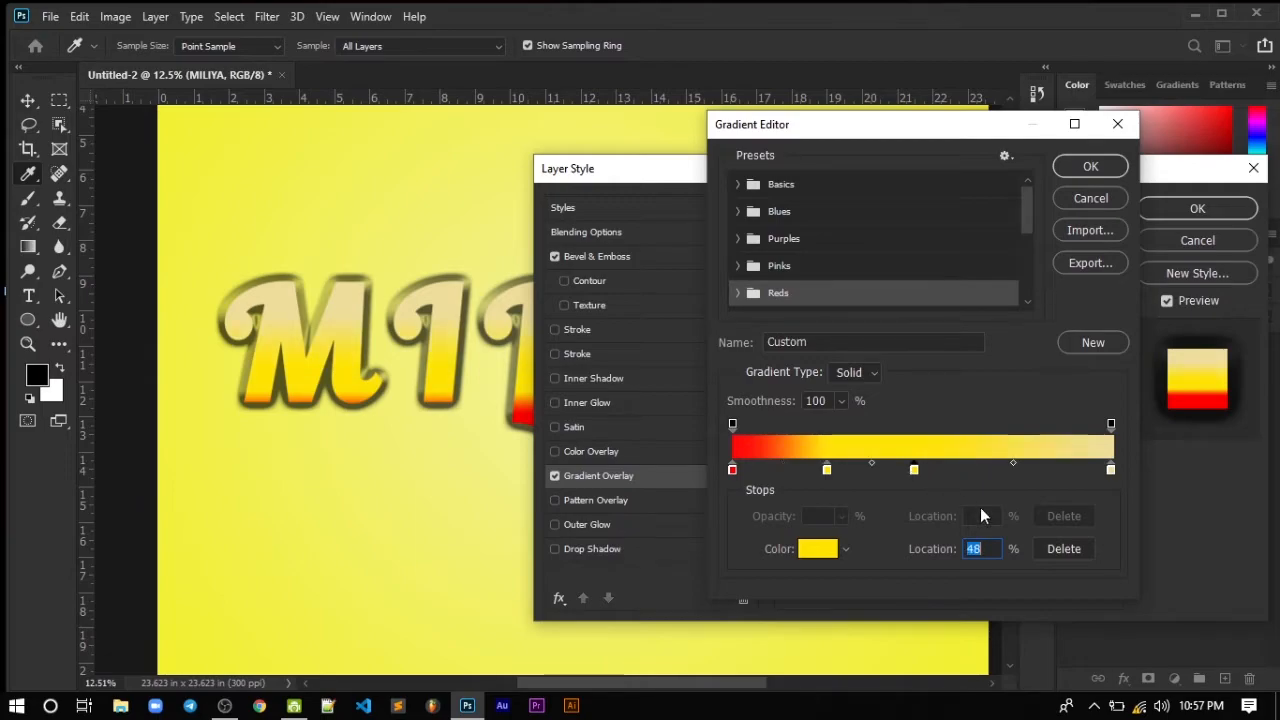
text(50)
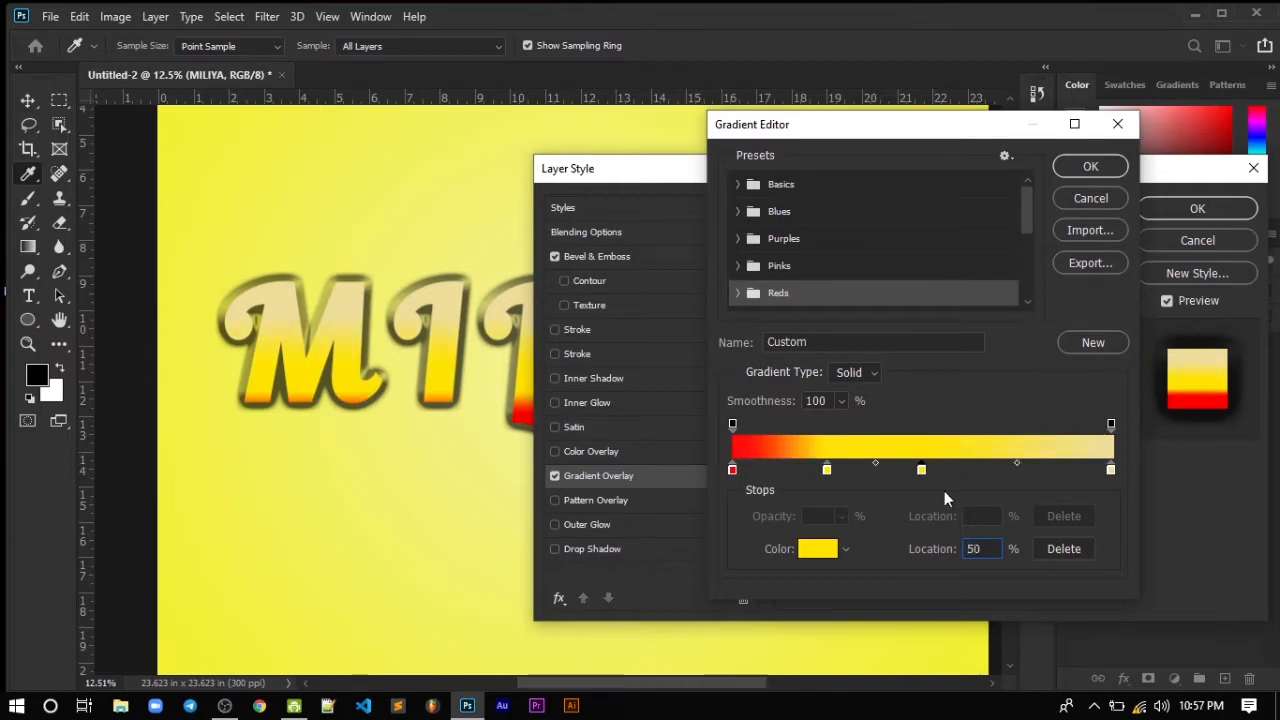
double_click(920, 470)
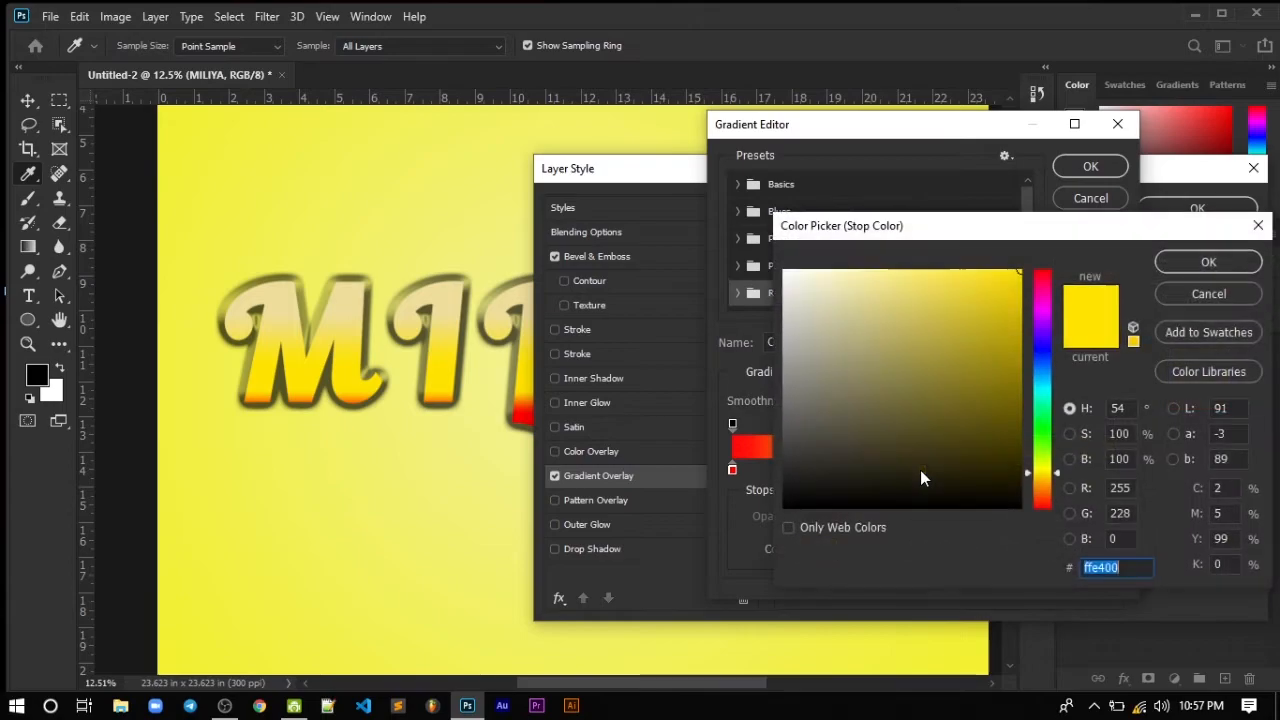
click(1041, 432)
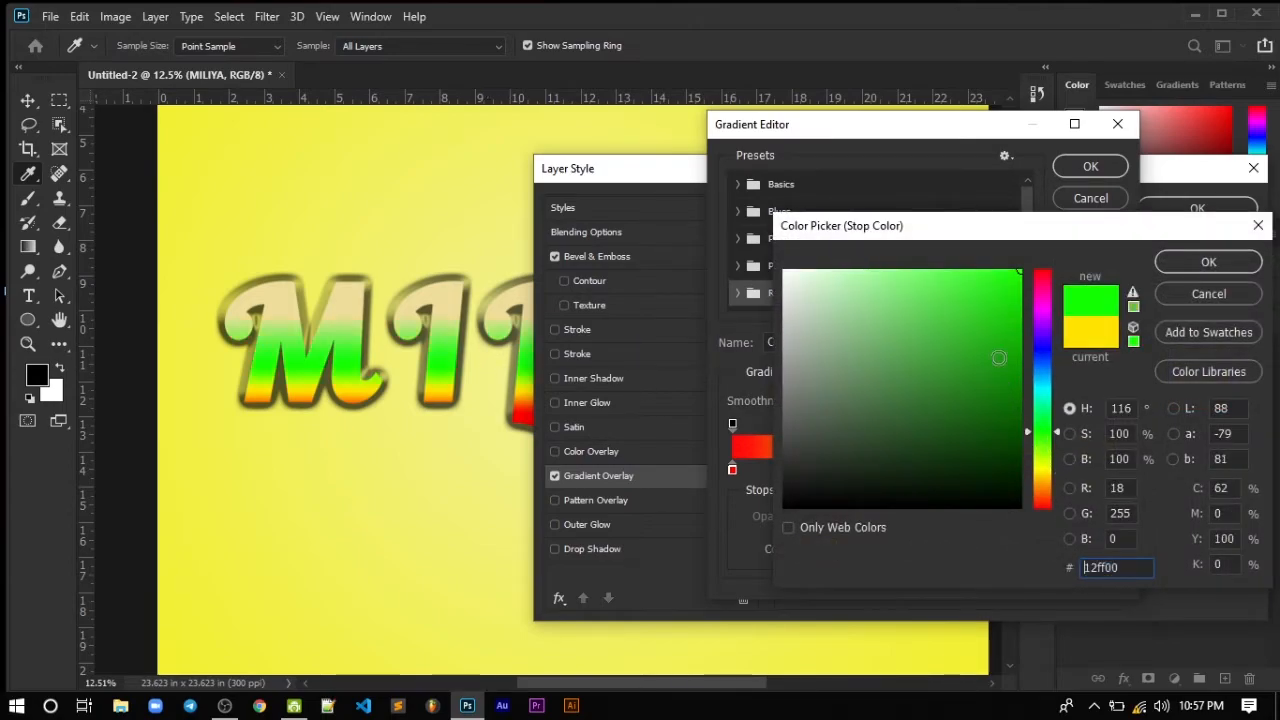
click(1180, 263)
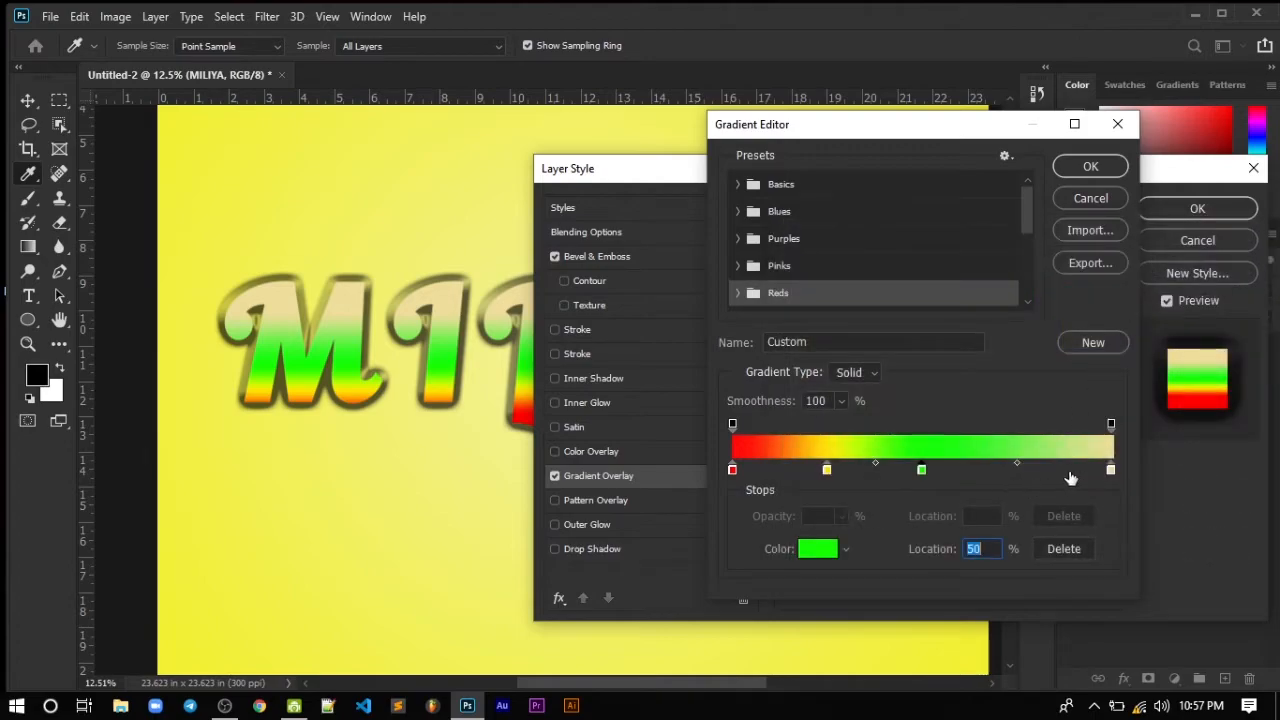
Add a colour stop at 75% of the overlay gradient and make it blue 0018ff
click(1025, 472)
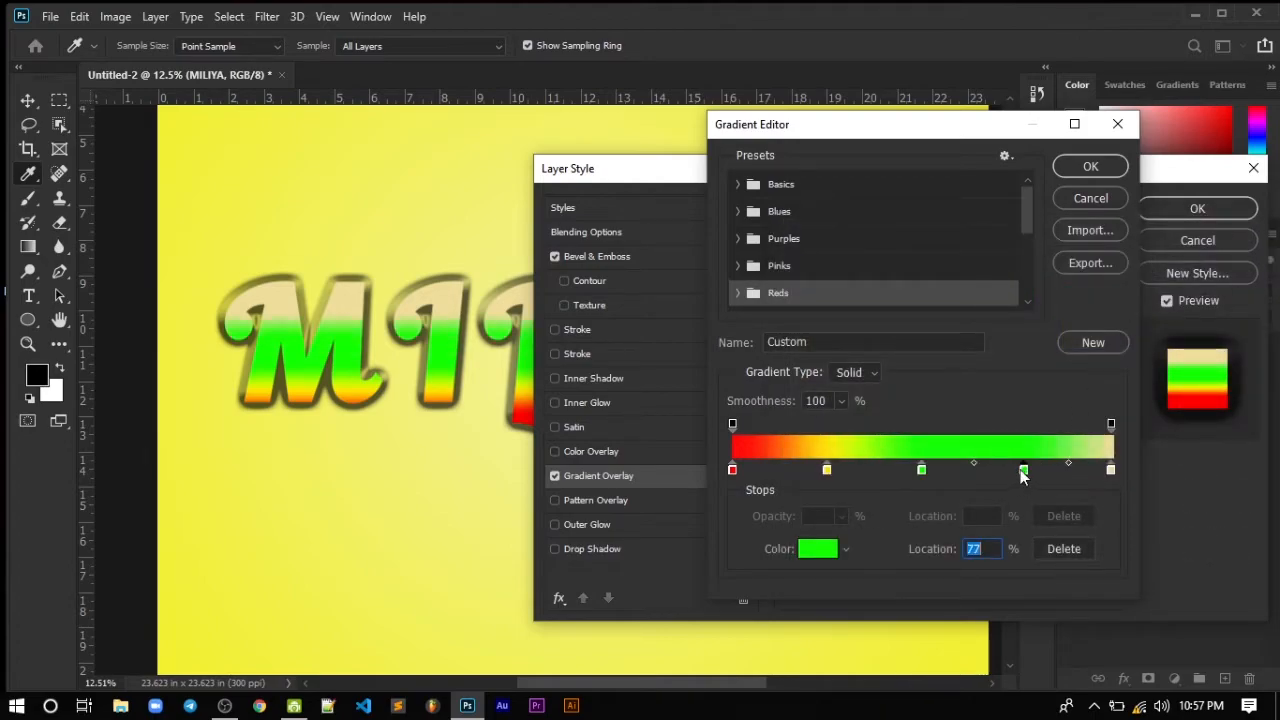
text(75)
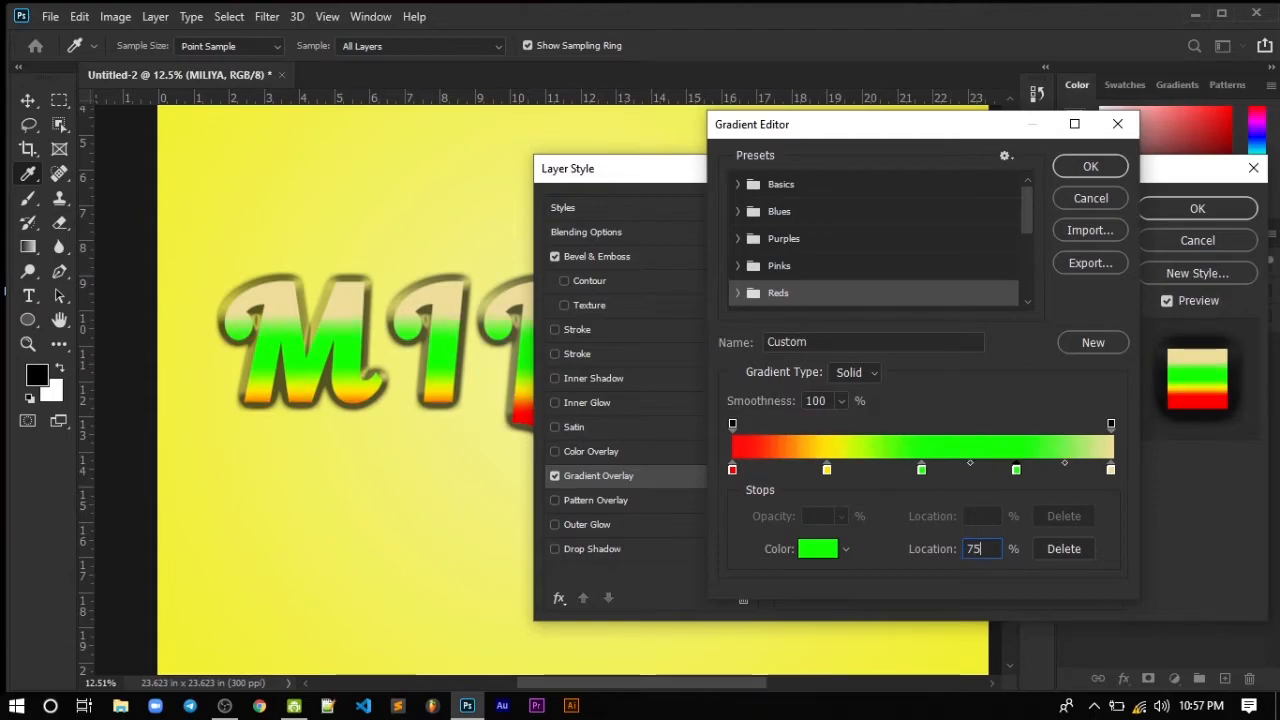
double_click(1016, 470)
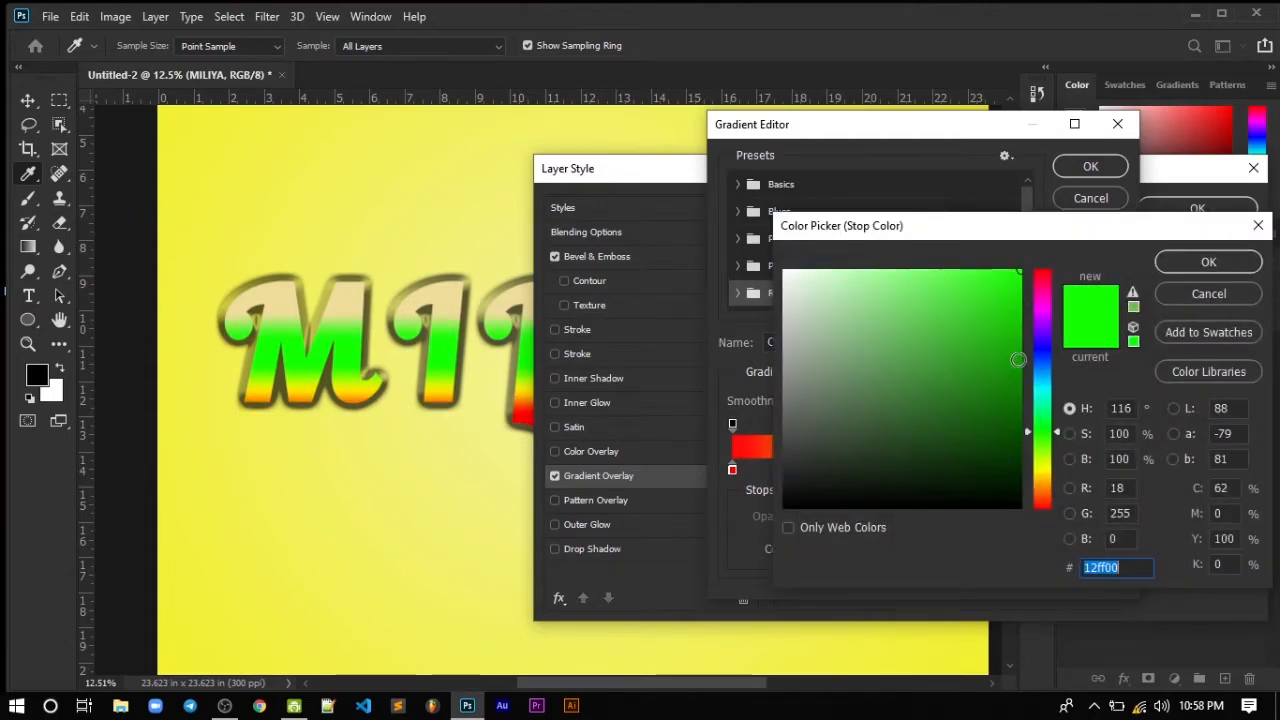
click(1041, 353)
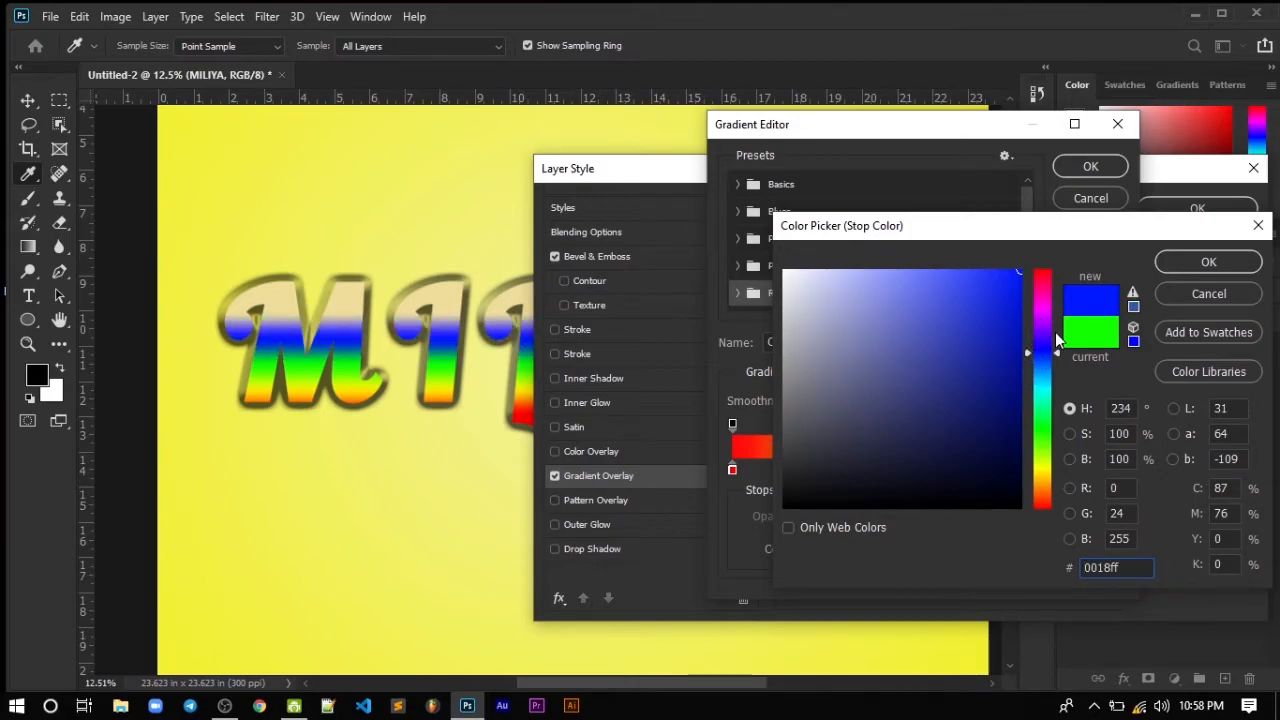
click(1208, 262)
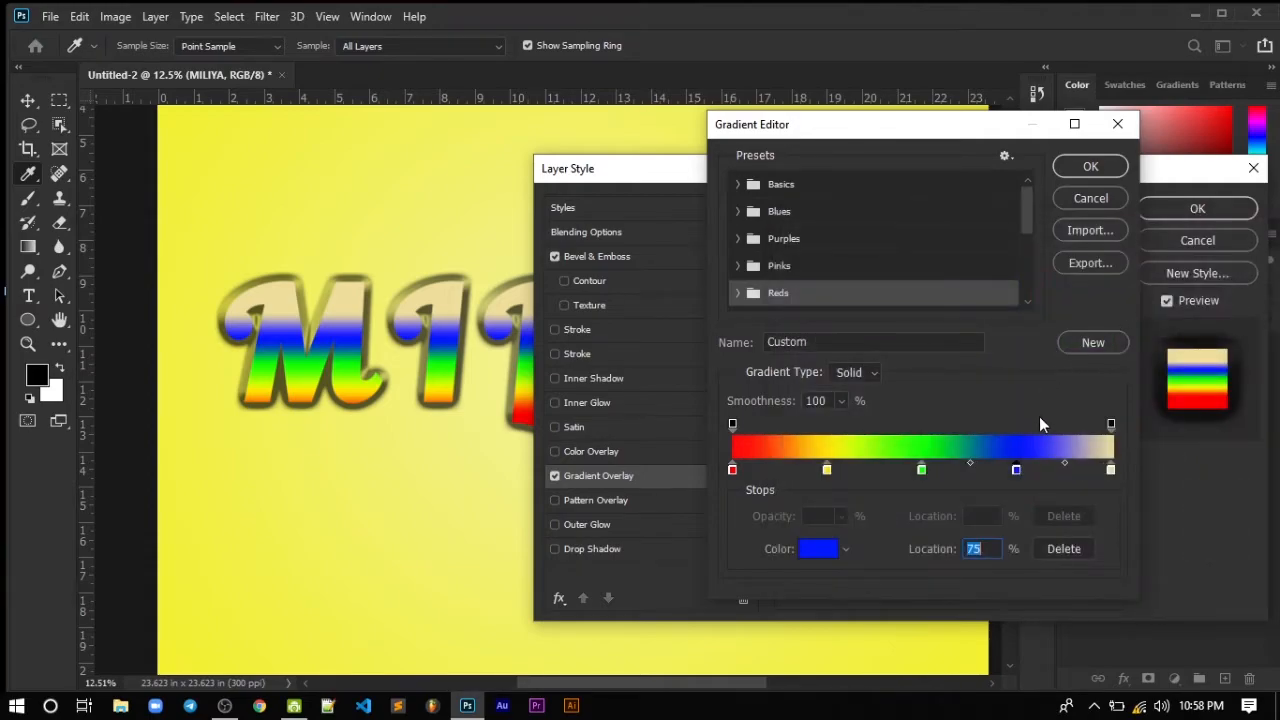
Recolour the overlay gradient's end stop to blue 0c00ff
double_click(1110, 469)
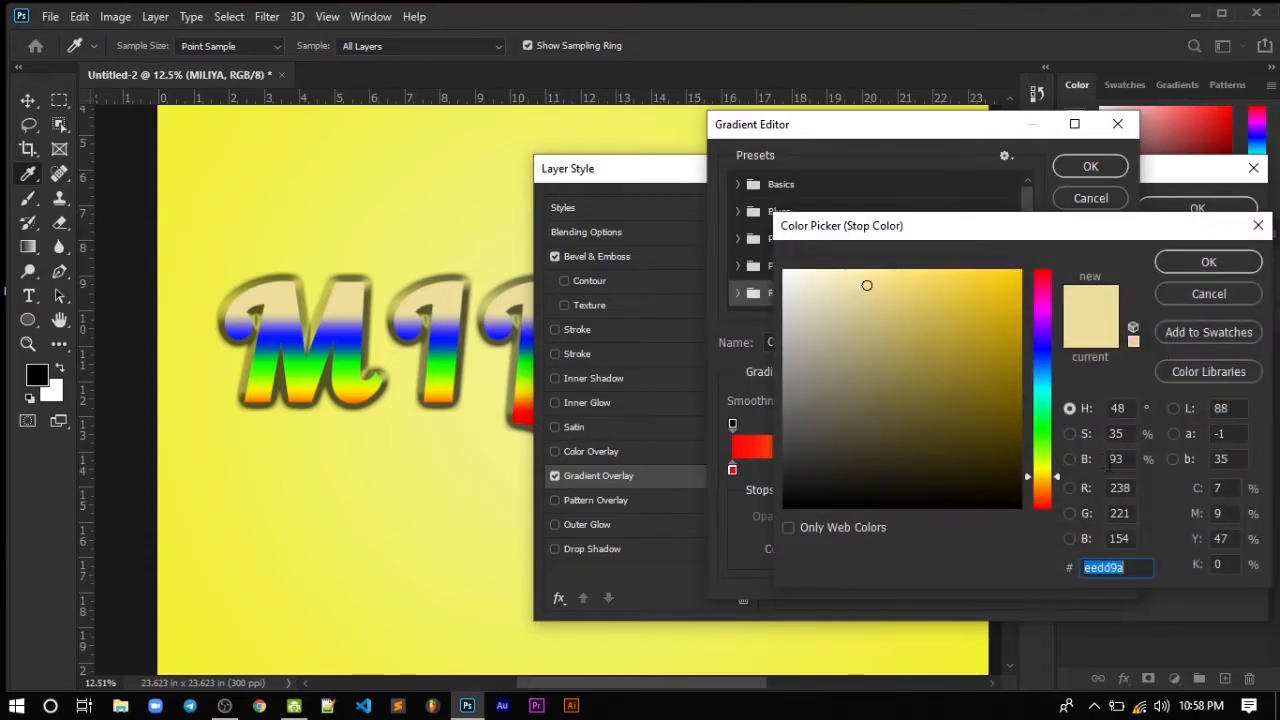
drag(1012, 285, 1028, 246)
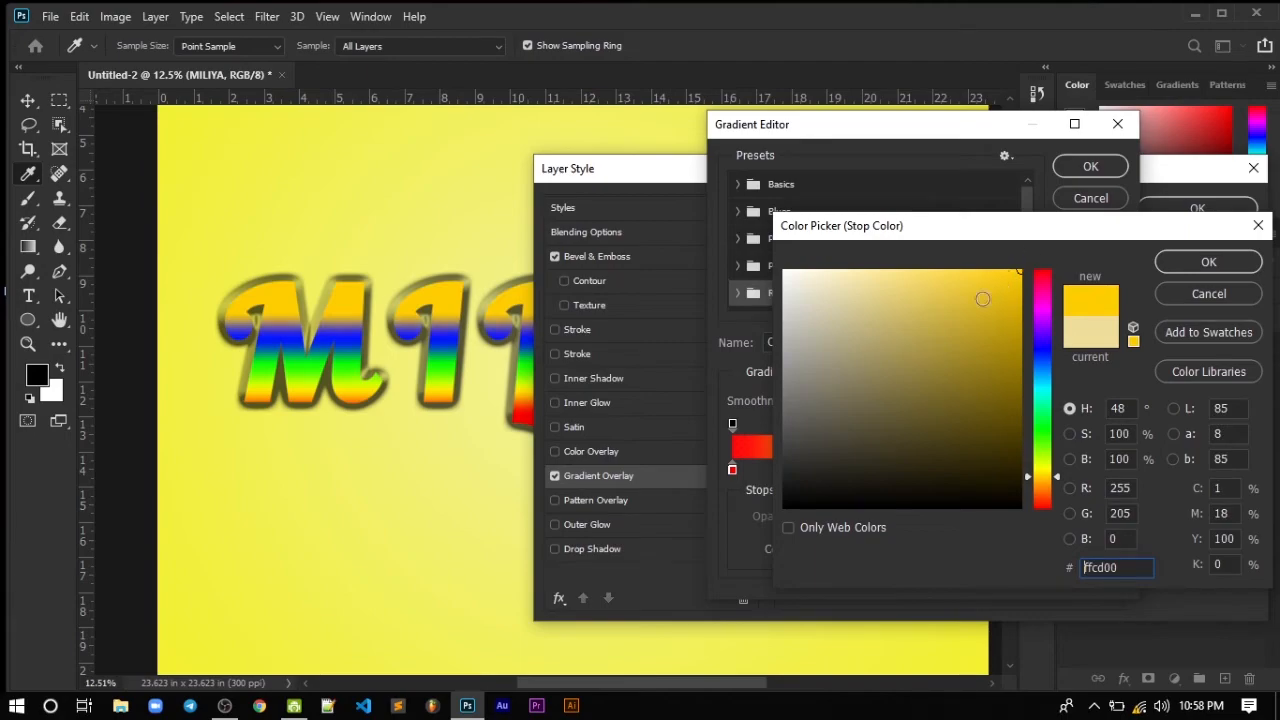
click(1041, 347)
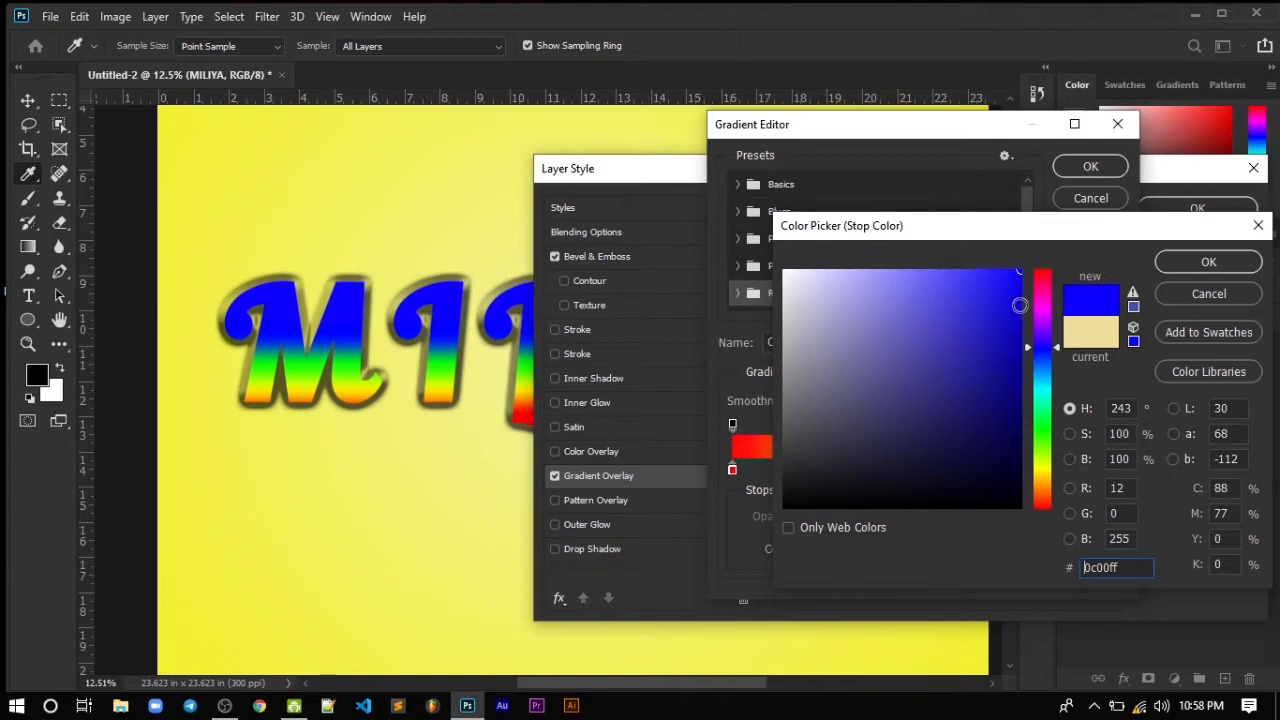
click(1208, 261)
Change the 75% stop of the overlay gradient to bright green 0cff00
double_click(1016, 469)
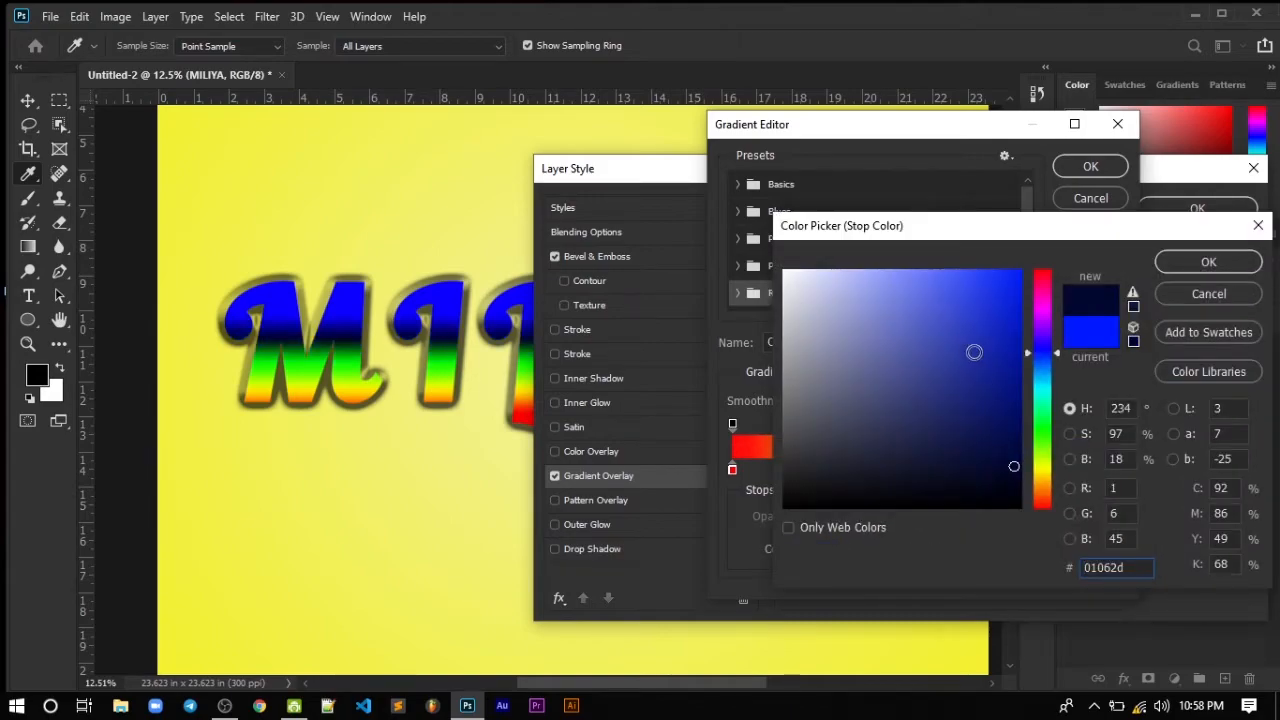
click(975, 341)
click(1050, 430)
drag(1050, 430, 1047, 439)
drag(978, 295, 1025, 246)
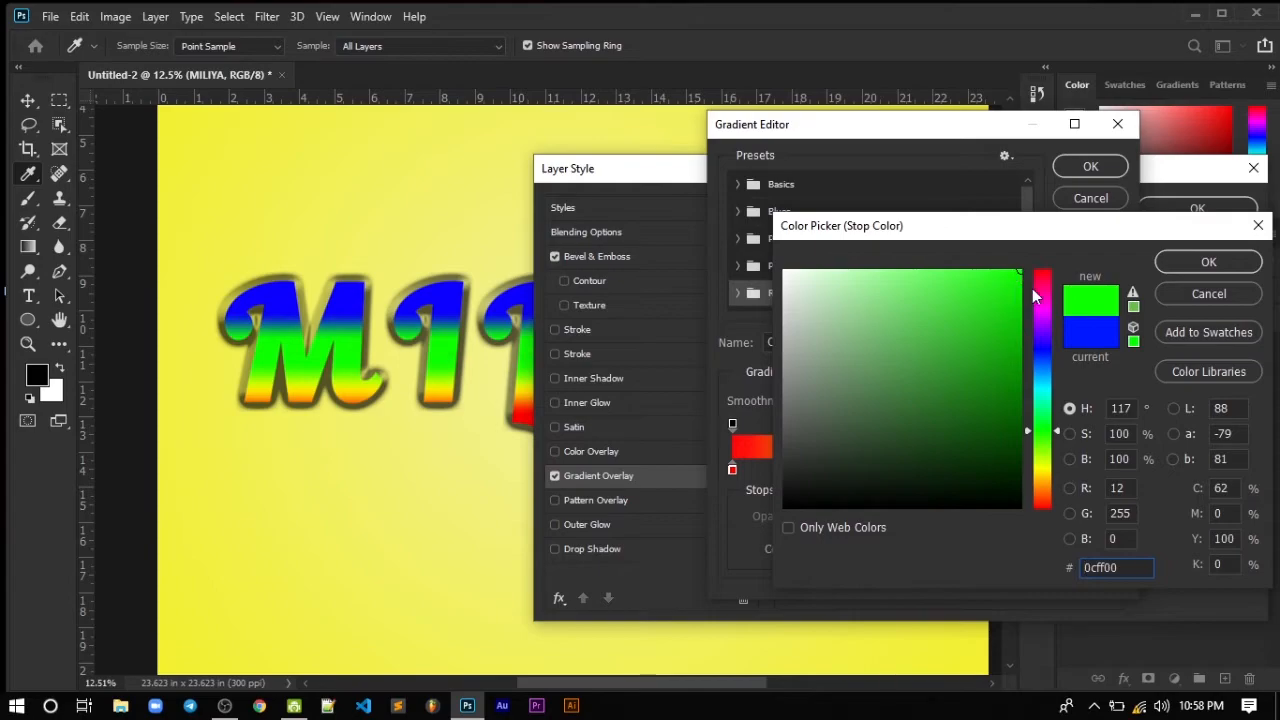
click(1208, 262)
Change the 50% stop of the overlay gradient to bright yellow fcff00
double_click(921, 468)
click(961, 304)
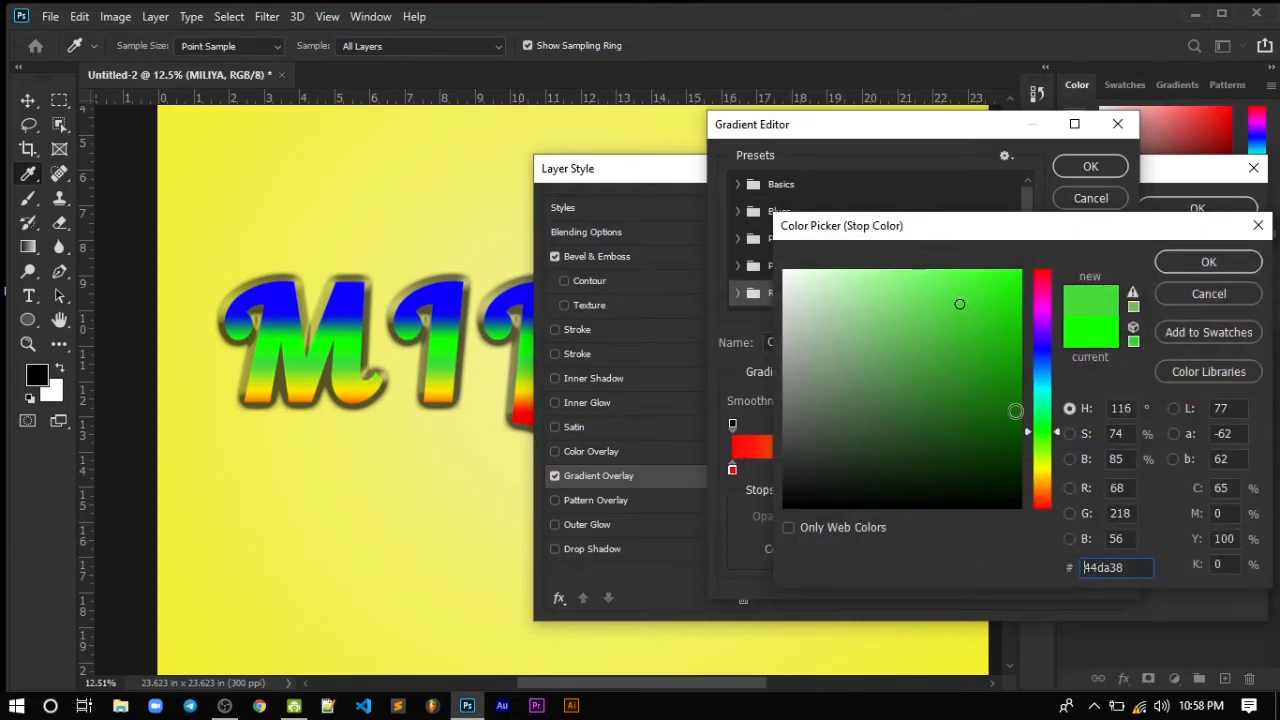
drag(1046, 448, 1050, 470)
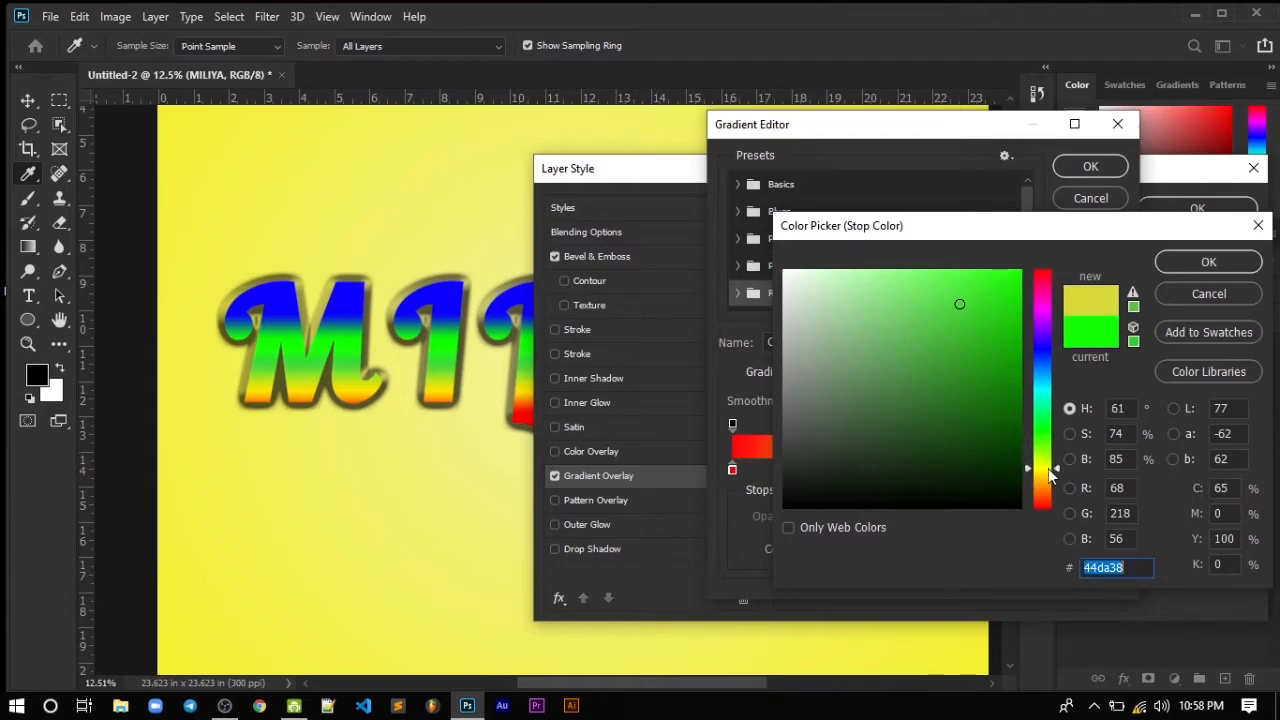
drag(994, 334, 1021, 269)
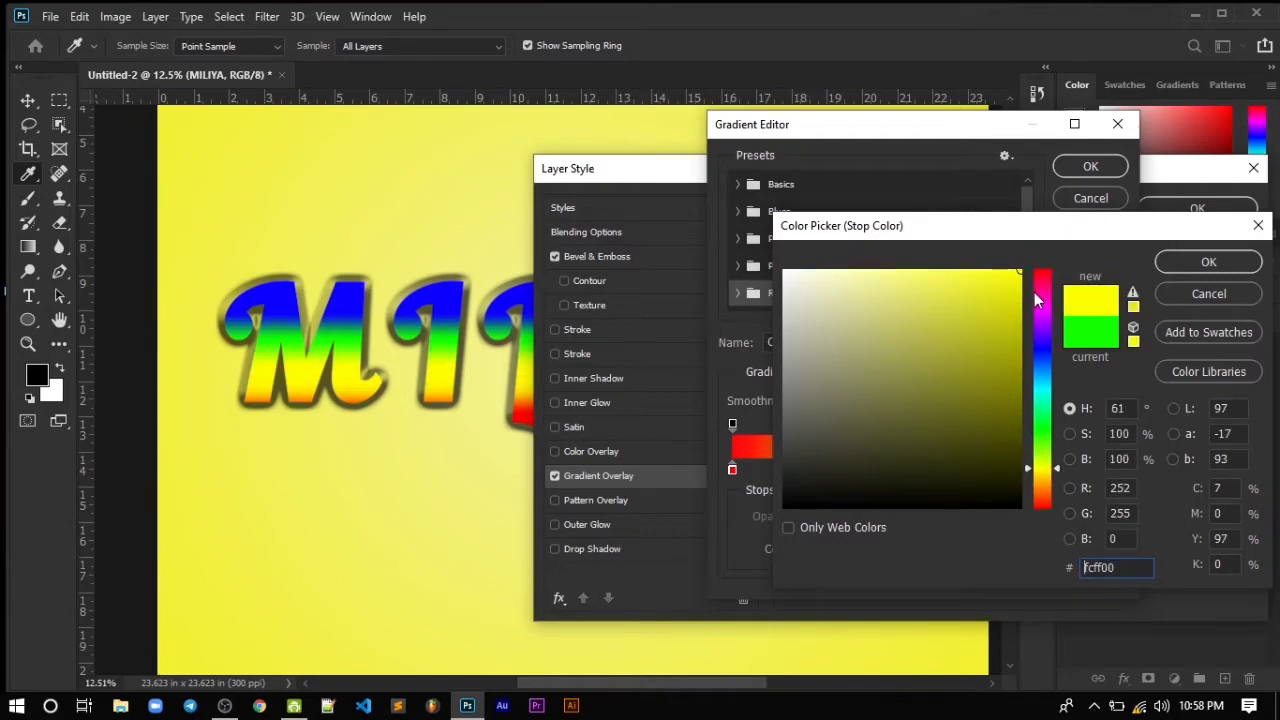
click(1209, 262)
Change the 25% stop of the overlay gradient to orange ff7200 and accept the edited gradient
double_click(825, 469)
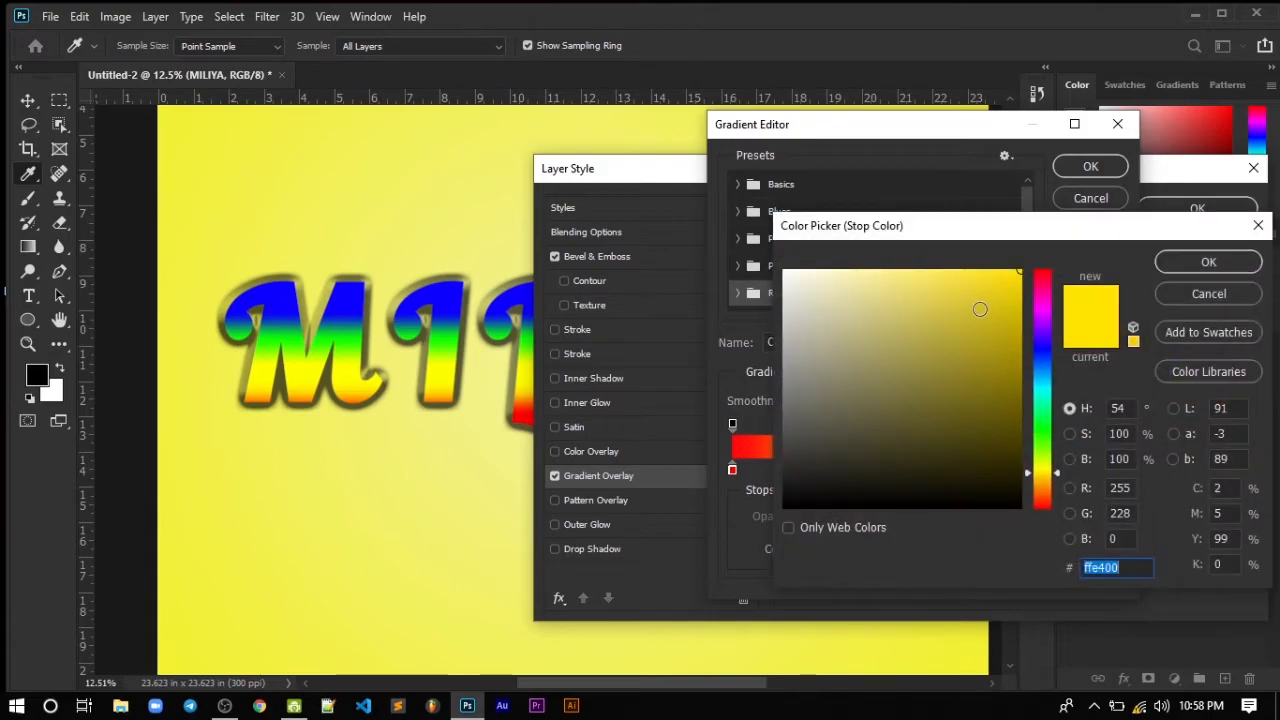
drag(1044, 493, 1047, 496)
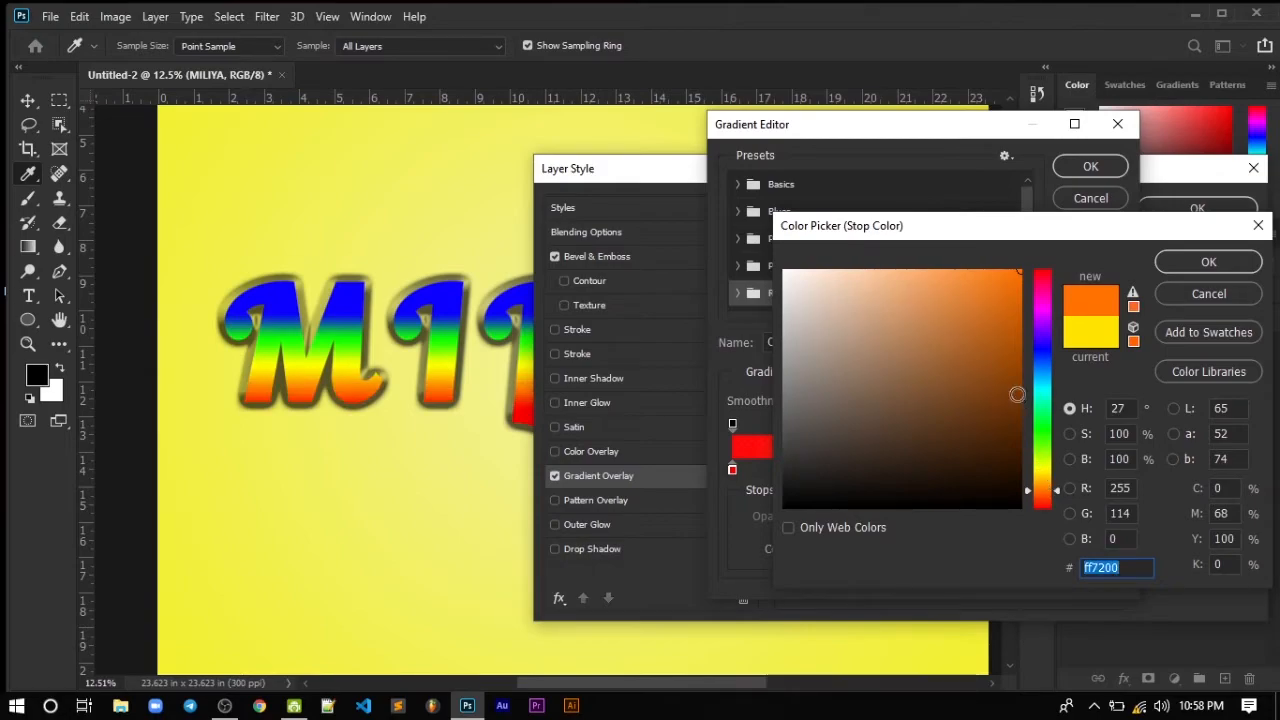
click(1206, 263)
click(1090, 166)
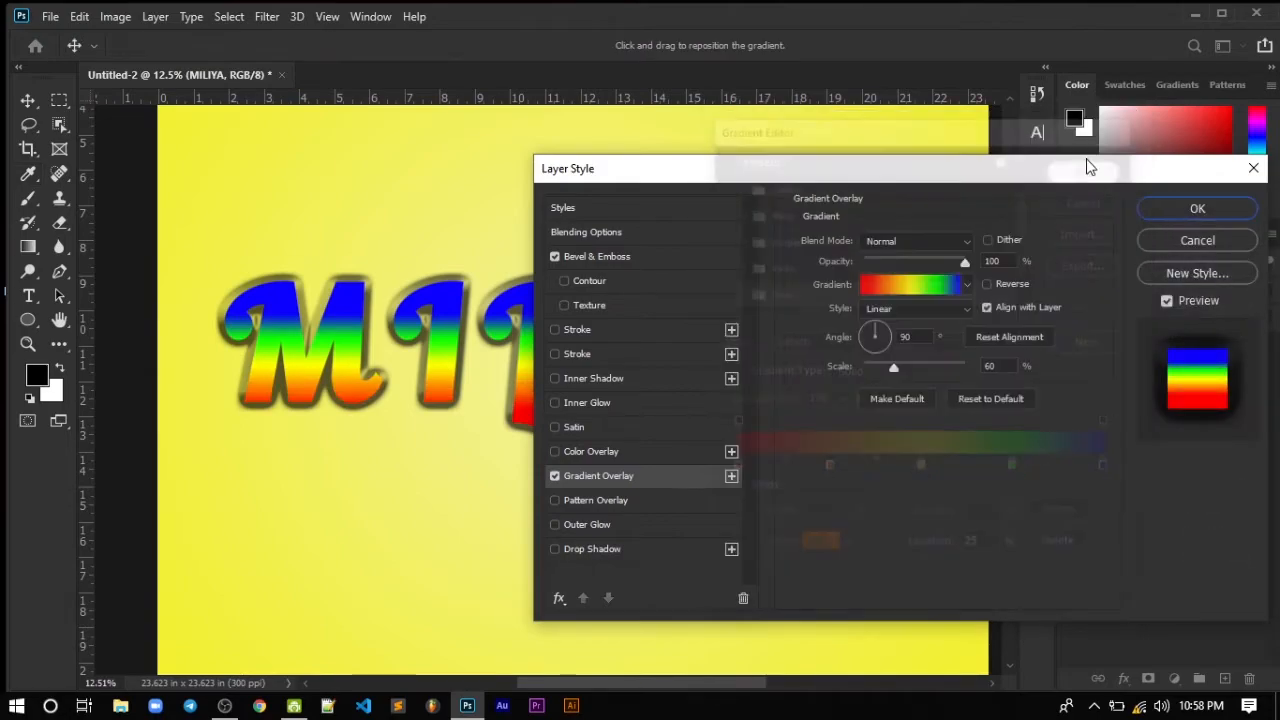
Set the MILIYA text's gradient overlay angle to 0° and apply the layer style
drag(760, 175, 1137, 266)
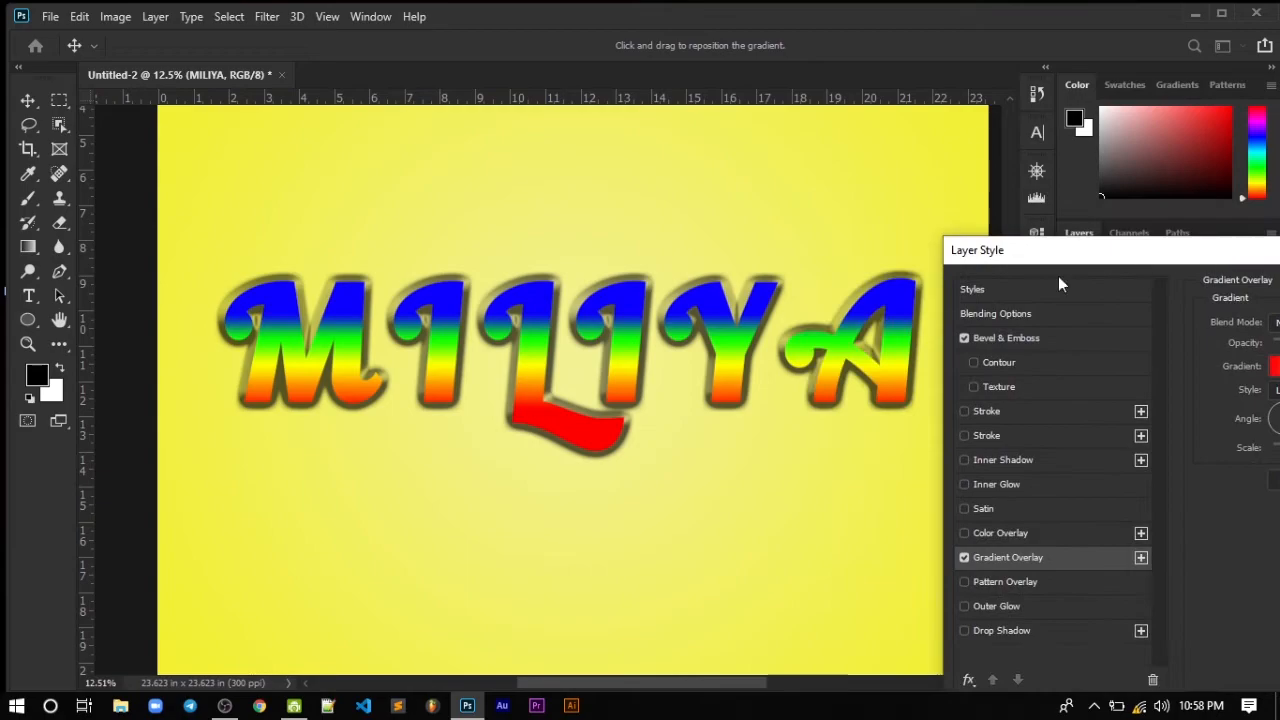
drag(1060, 257, 797, 147)
click(1050, 308)
text(0)
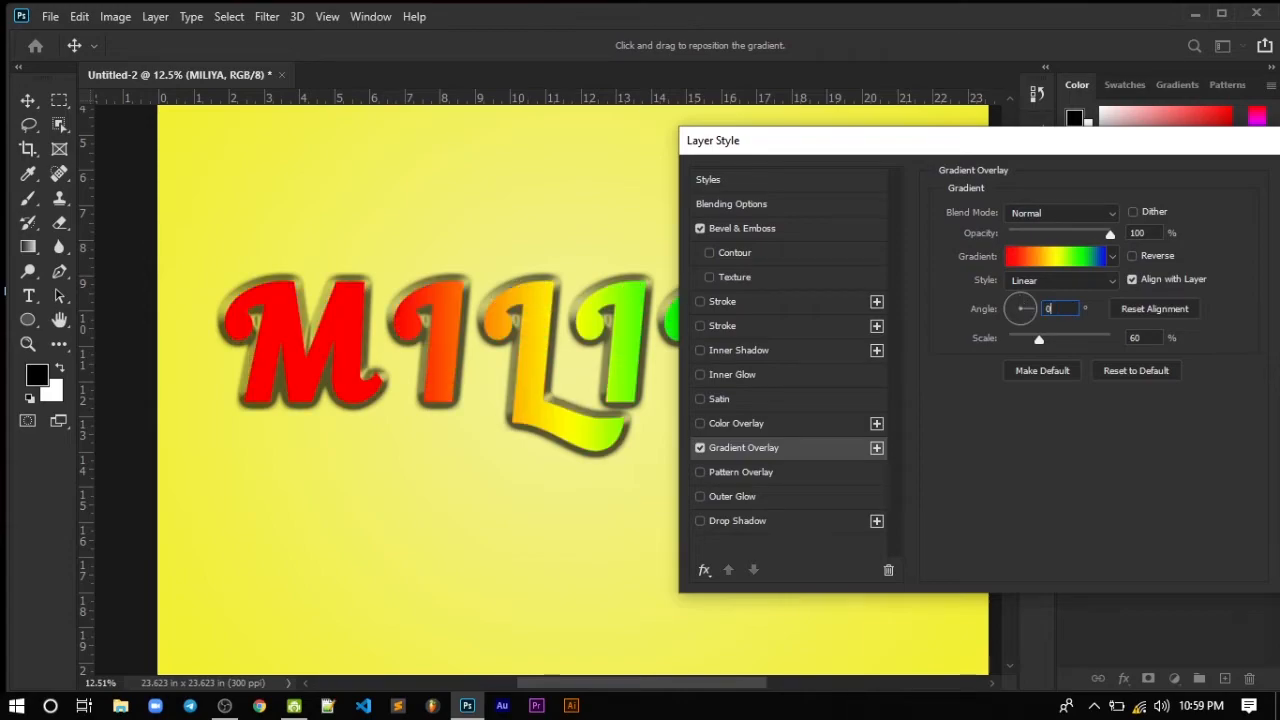
drag(1023, 156, 726, 172)
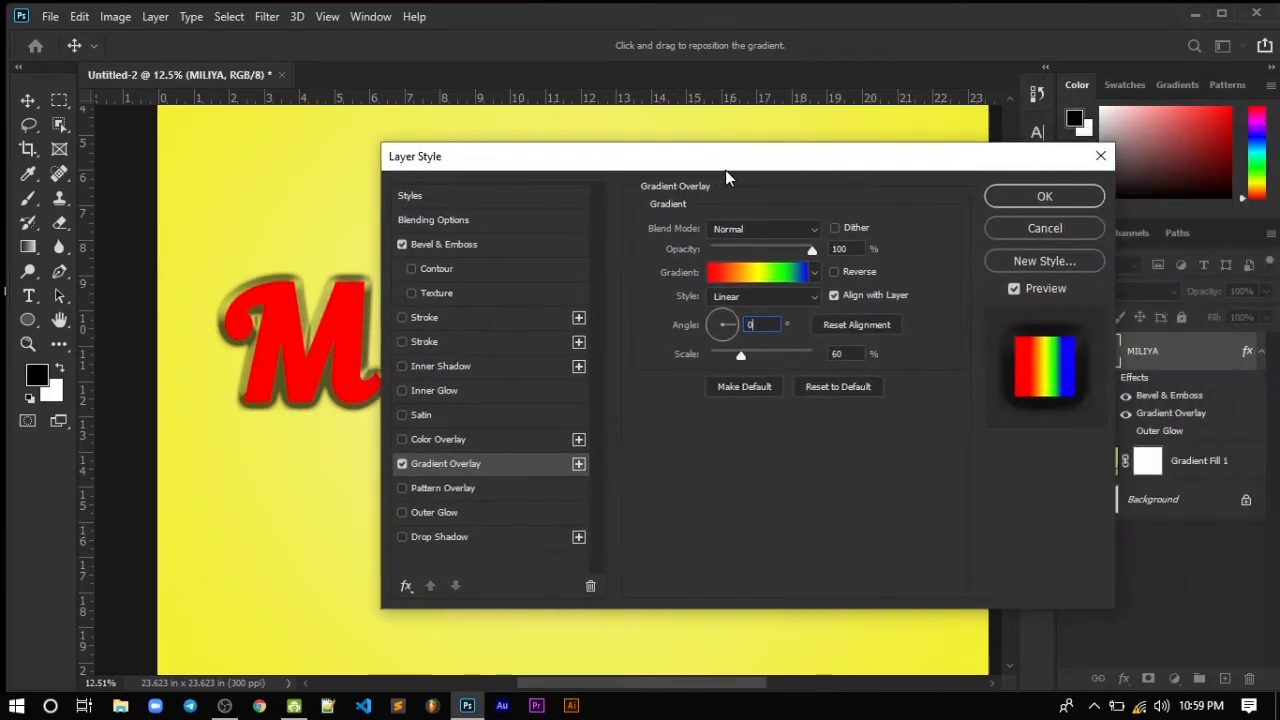
click(1045, 199)
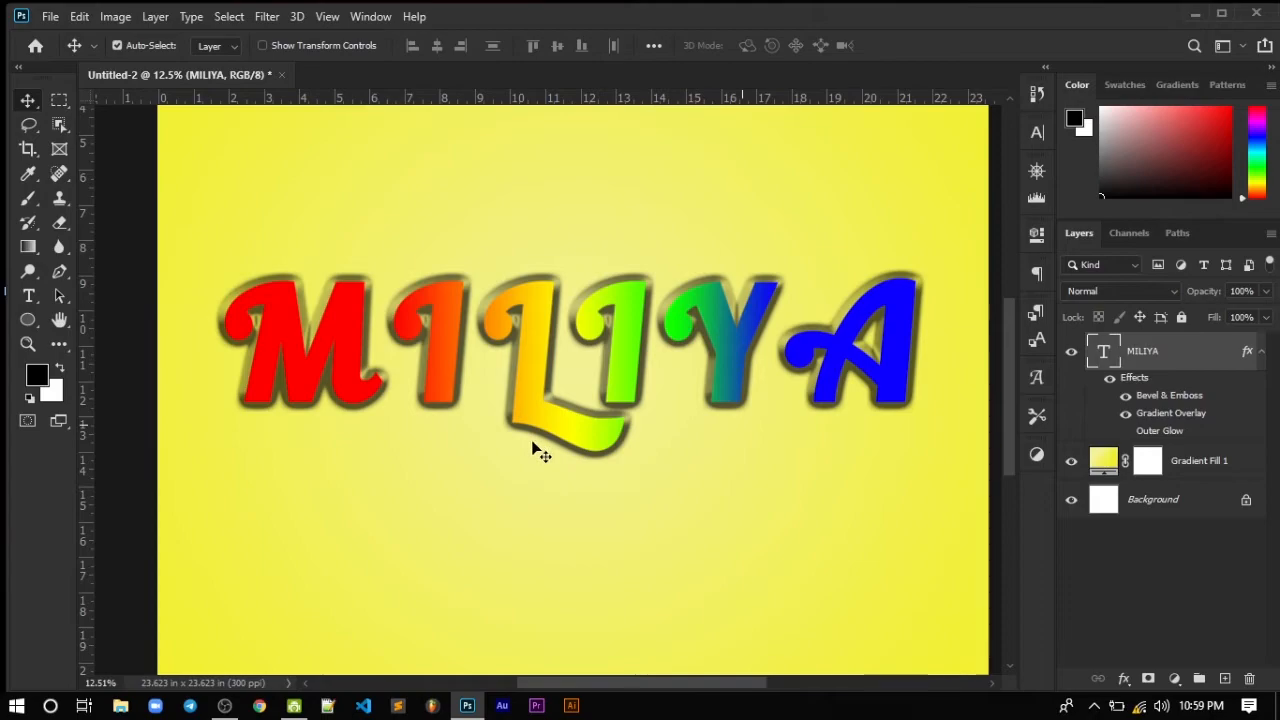
scroll(524, 445, down, 3)
scroll(625, 392, up, 3)
scroll(624, 392, down, 2)
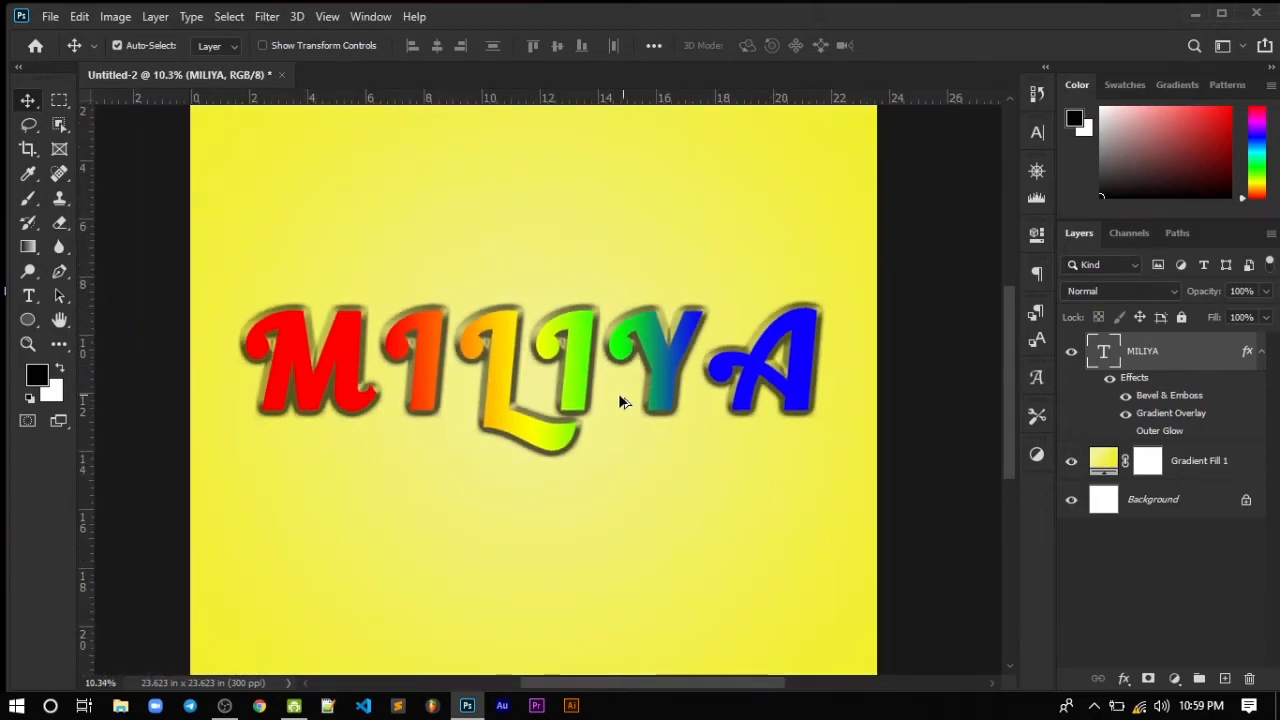
scroll(600, 395, up, 2)
double_click(491, 400)
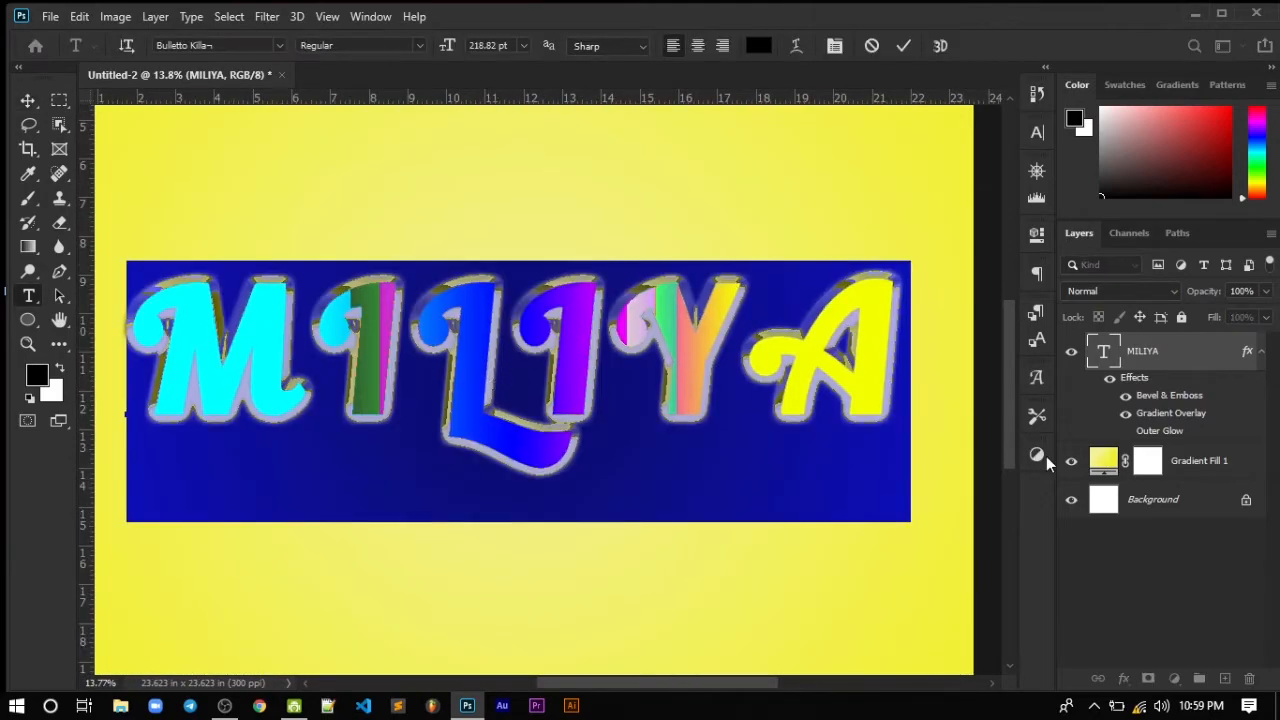
click(1183, 558)
click(1179, 358)
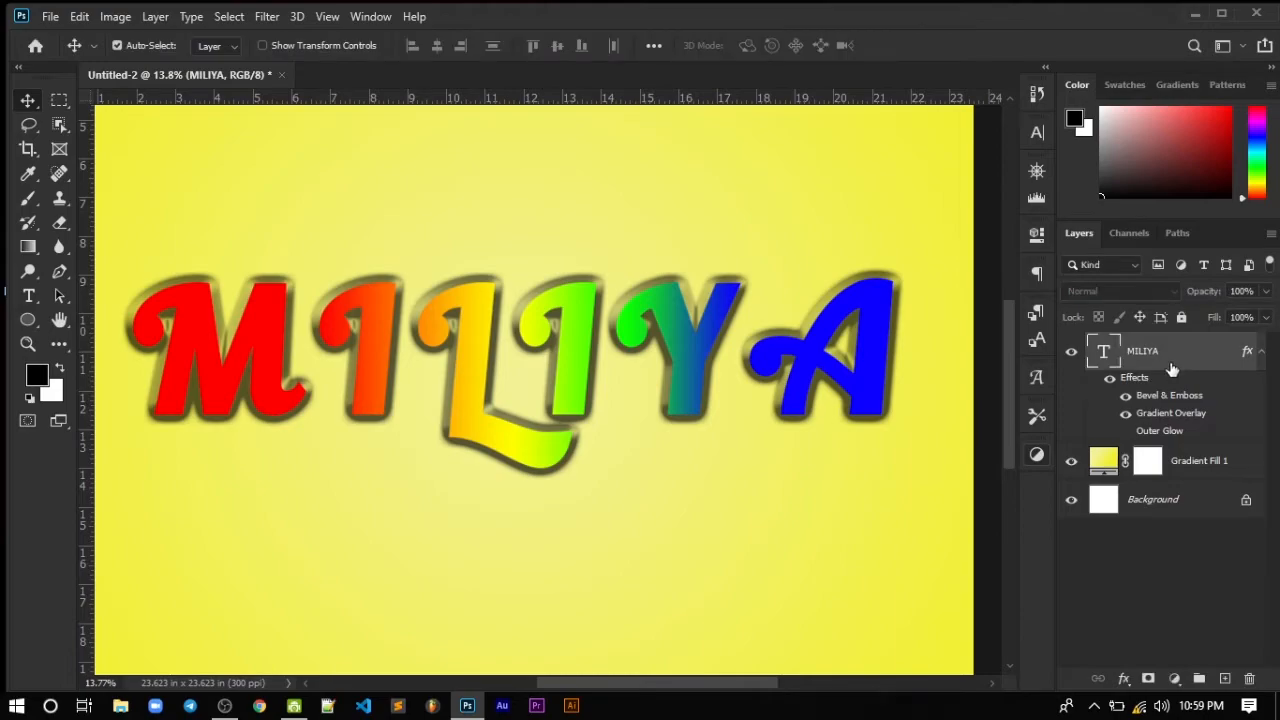
Set the scale of the MILIYA layer's gradient overlay to 100%
double_click(1190, 363)
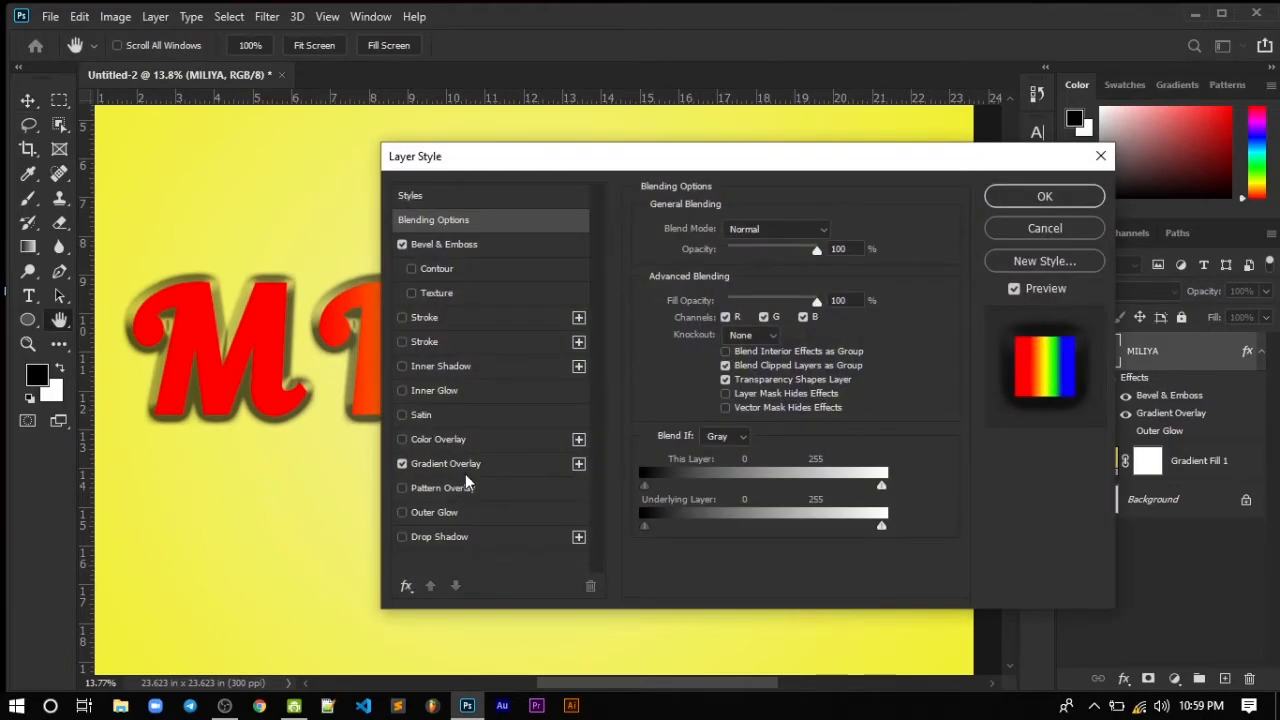
click(470, 465)
drag(755, 358, 813, 360)
drag(792, 158, 714, 248)
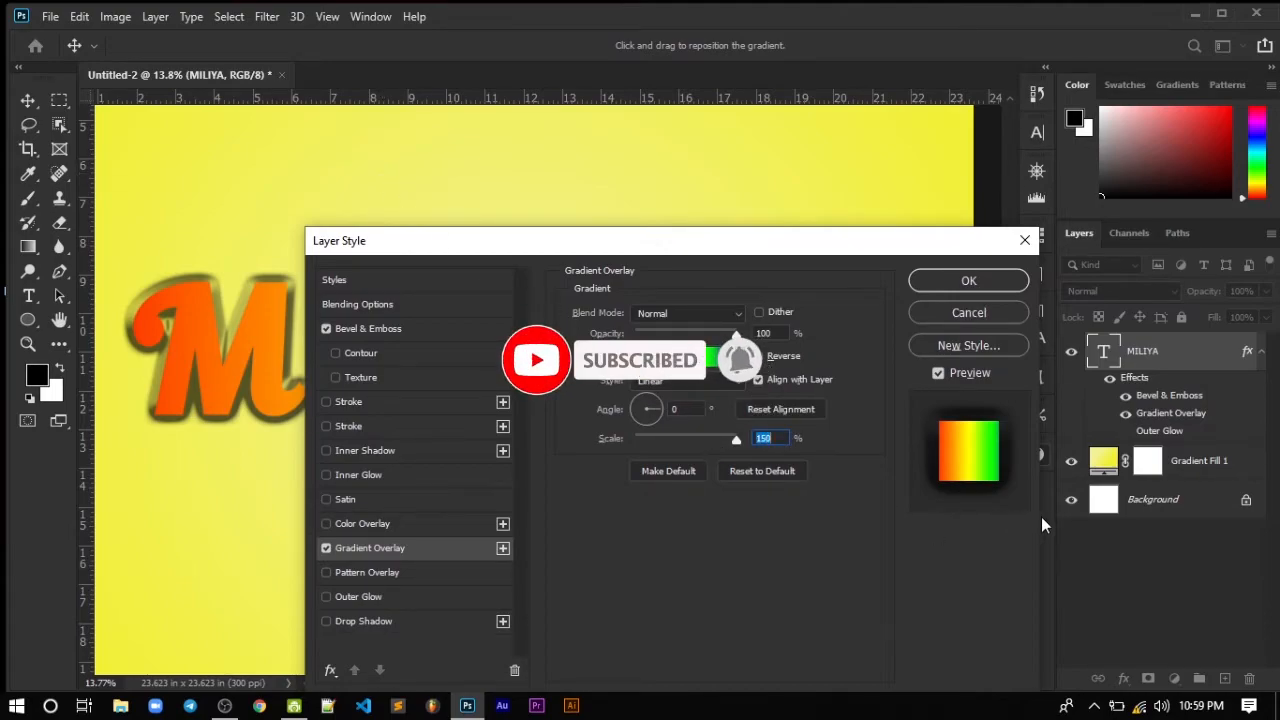
drag(840, 255, 1231, 218)
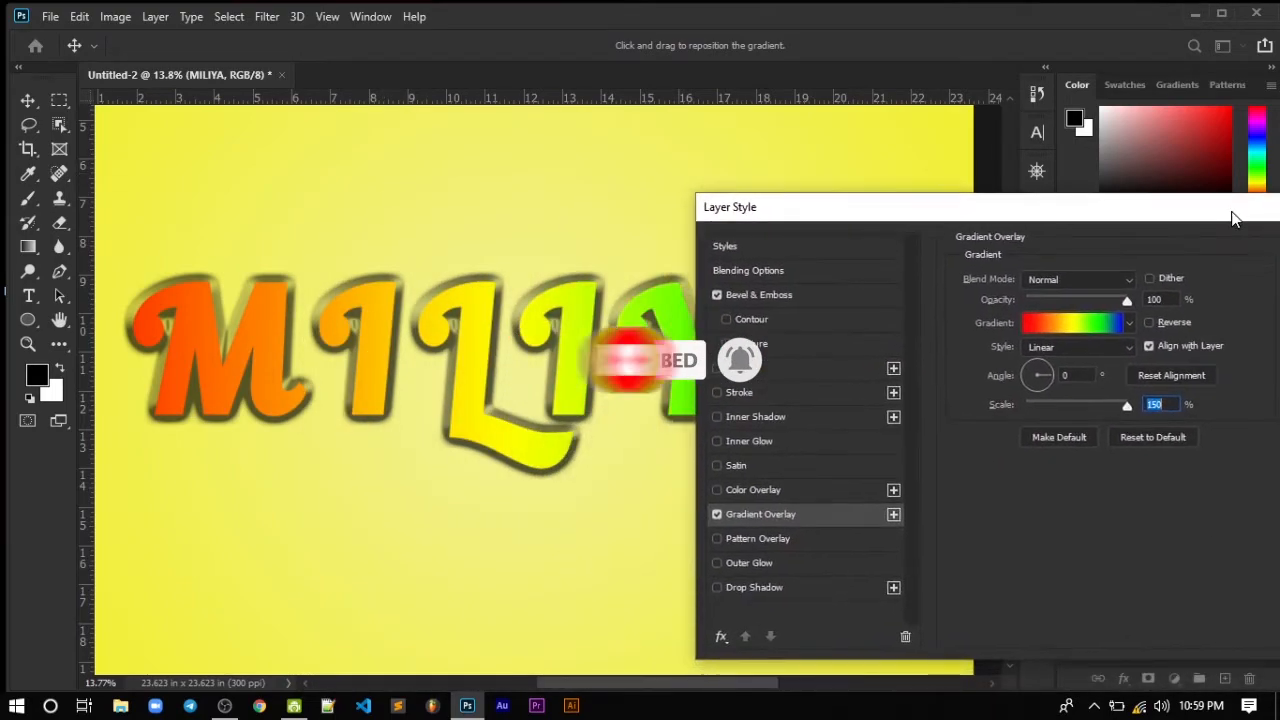
drag(1052, 402, 1089, 406)
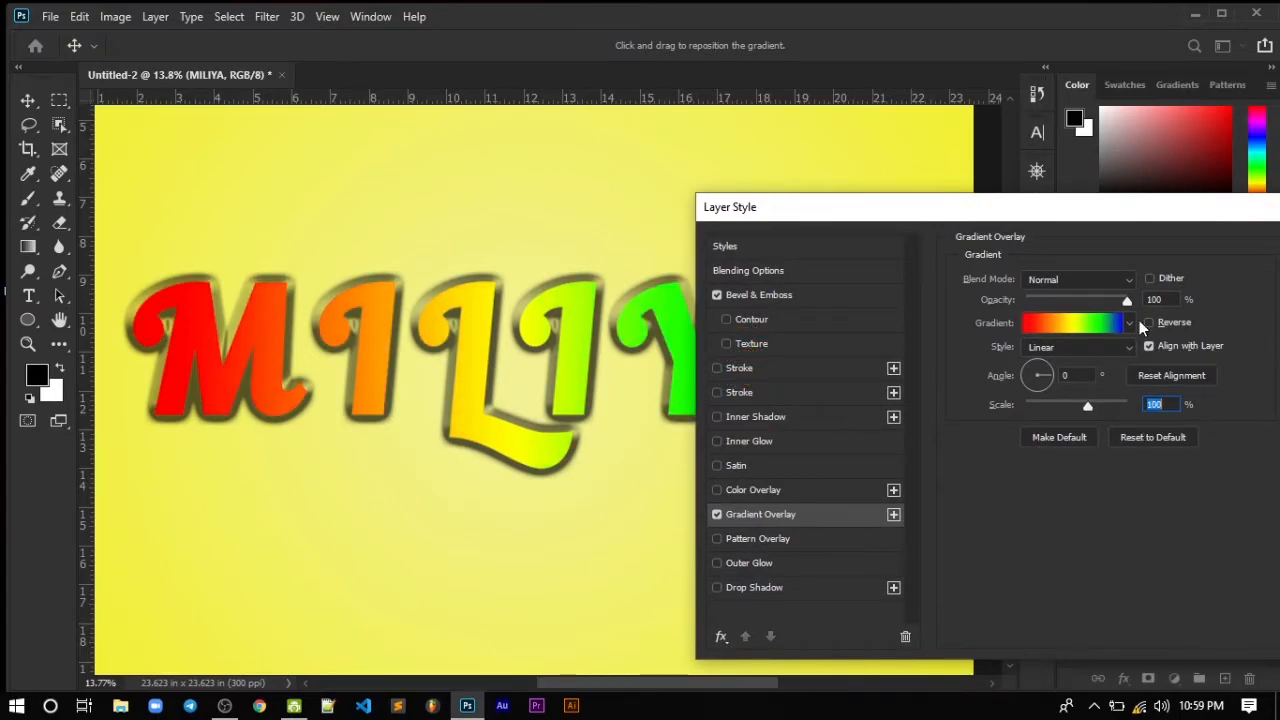
Reverse the overlay gradient so its colours run from blue to red across the text
drag(1068, 210, 723, 172)
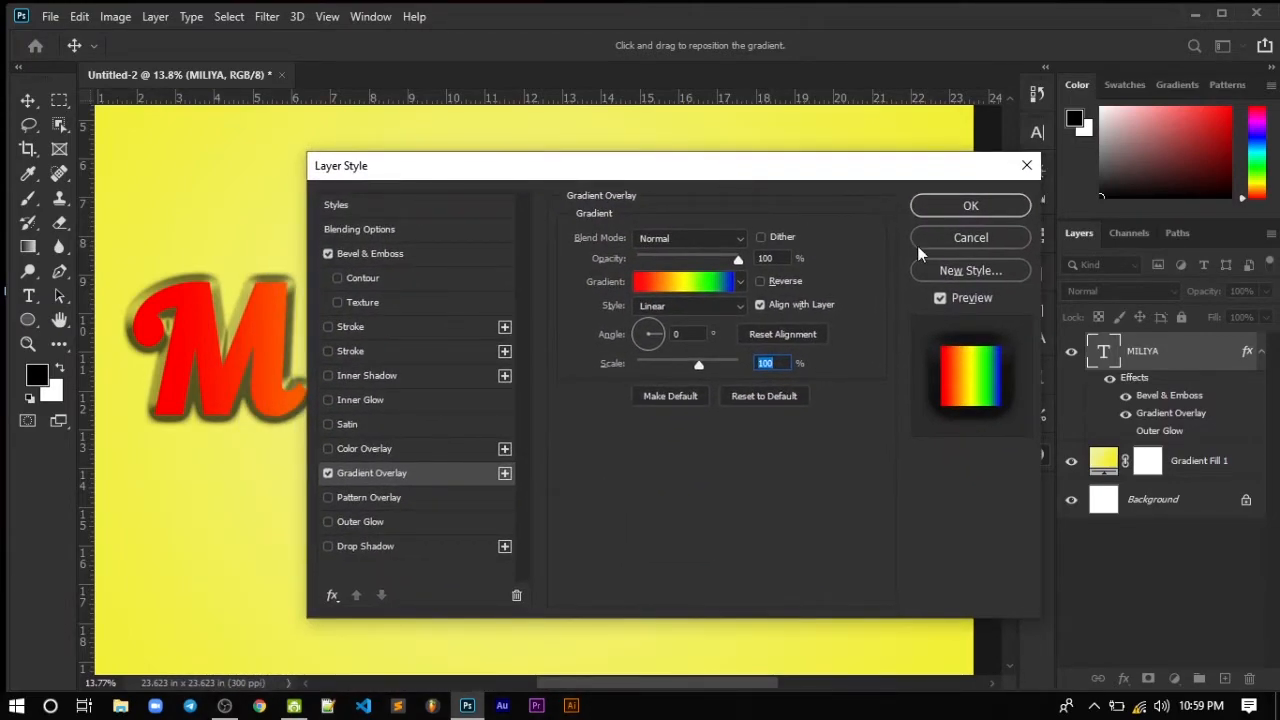
click(769, 278)
click(769, 278)
click(768, 288)
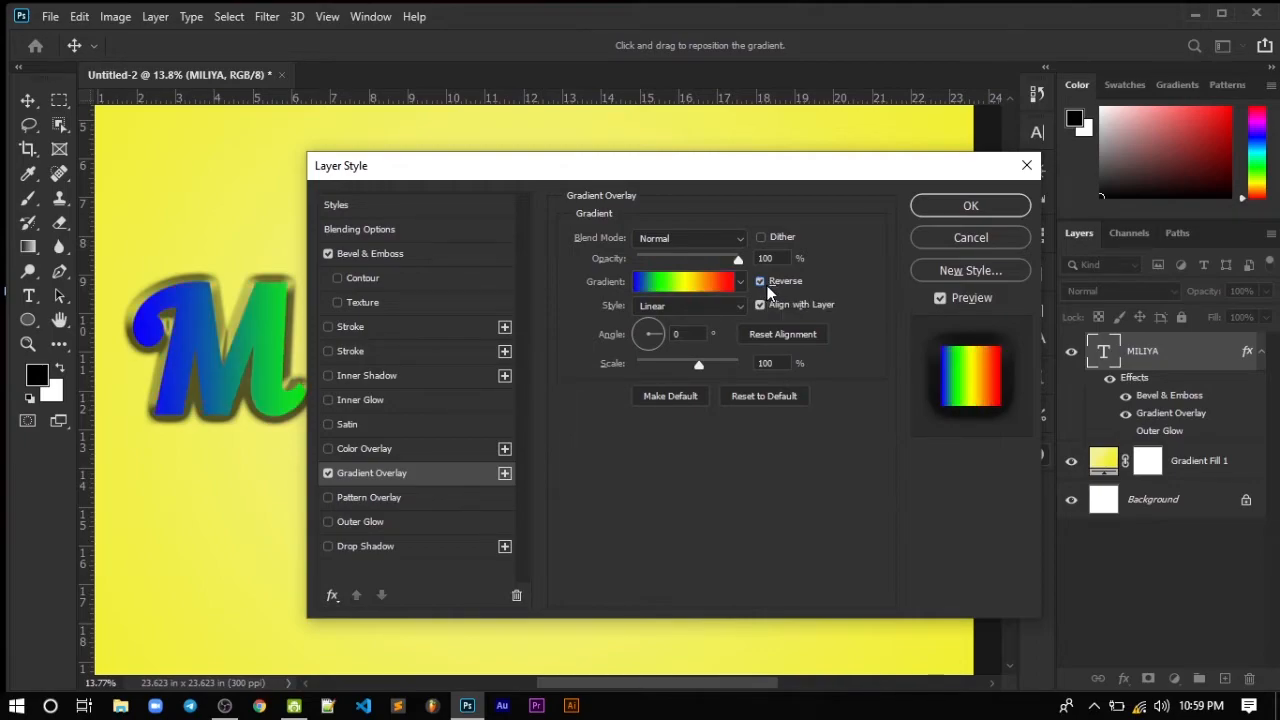
click(767, 287)
click(766, 285)
click(761, 283)
click(762, 282)
Try the Radial, Angle, Reflected and Diamond gradient styles on the MILIYA text overlay
click(703, 305)
click(690, 335)
drag(735, 162, 906, 301)
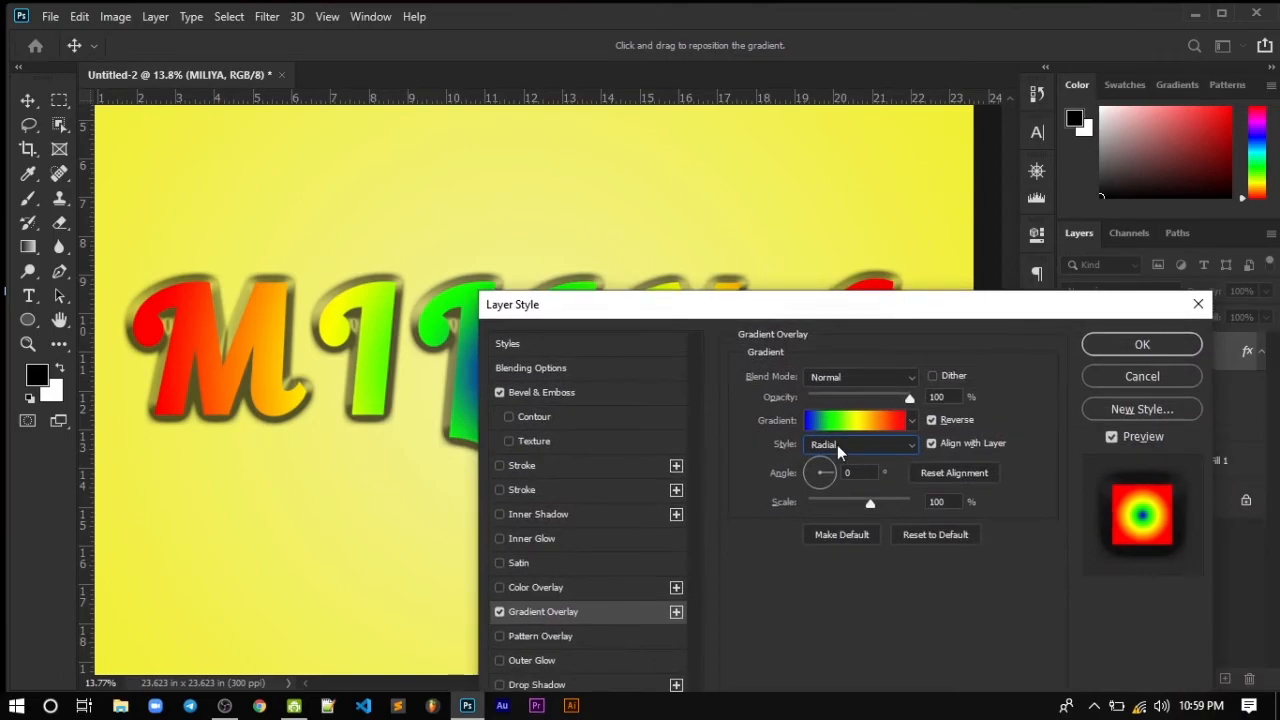
click(837, 445)
click(828, 488)
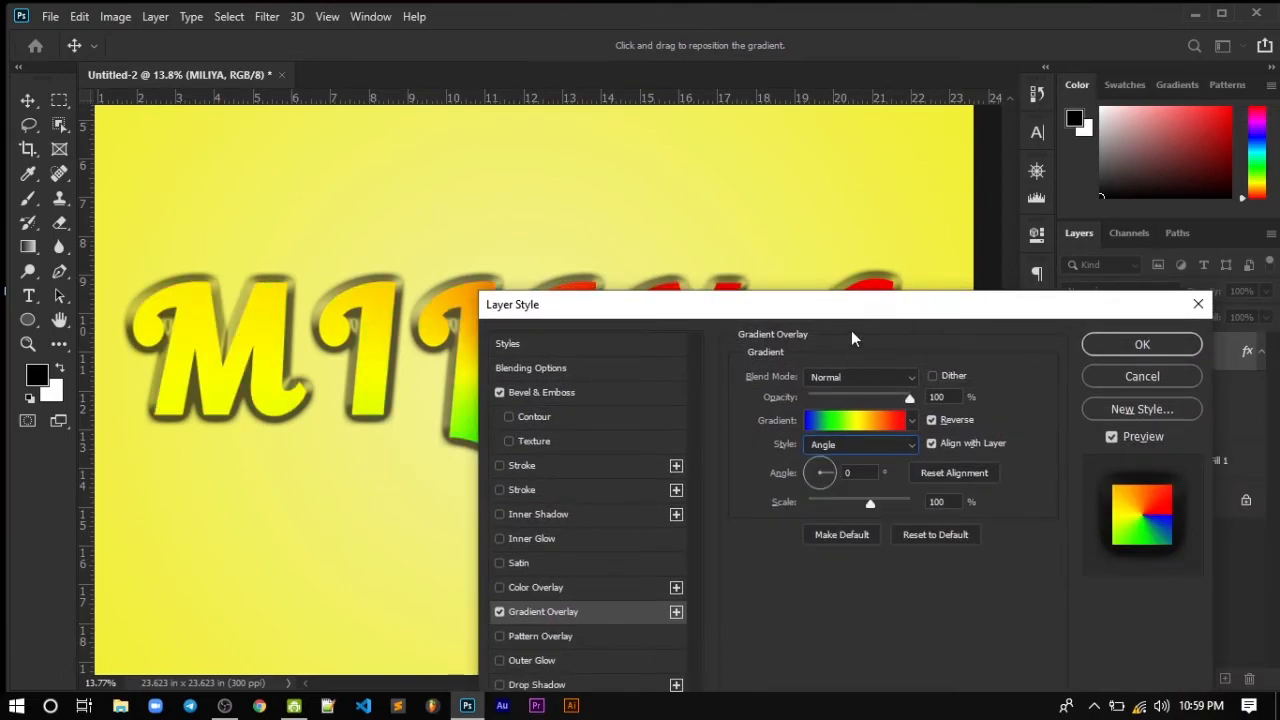
drag(870, 308, 914, 272)
click(880, 410)
click(868, 457)
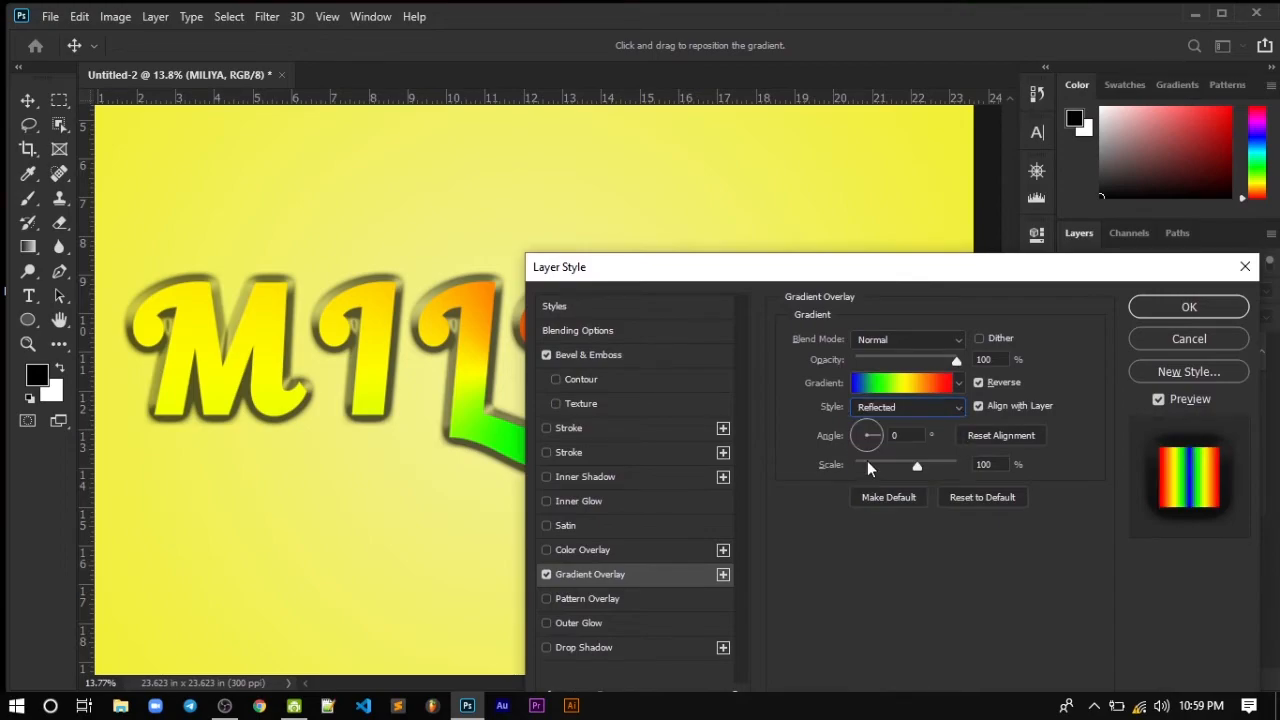
drag(880, 275, 986, 366)
click(1000, 500)
click(982, 568)
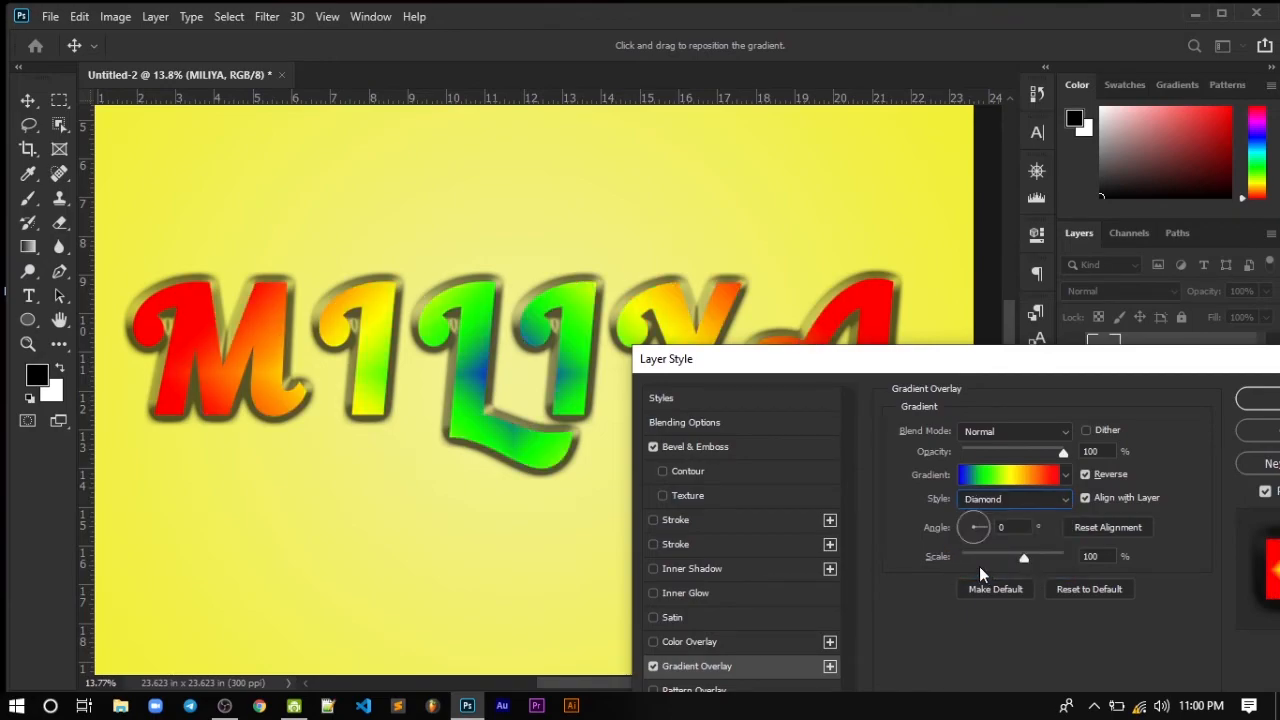
Check the overlay gradient's colour stops without editing them and return the gradient style to Linear
click(991, 476)
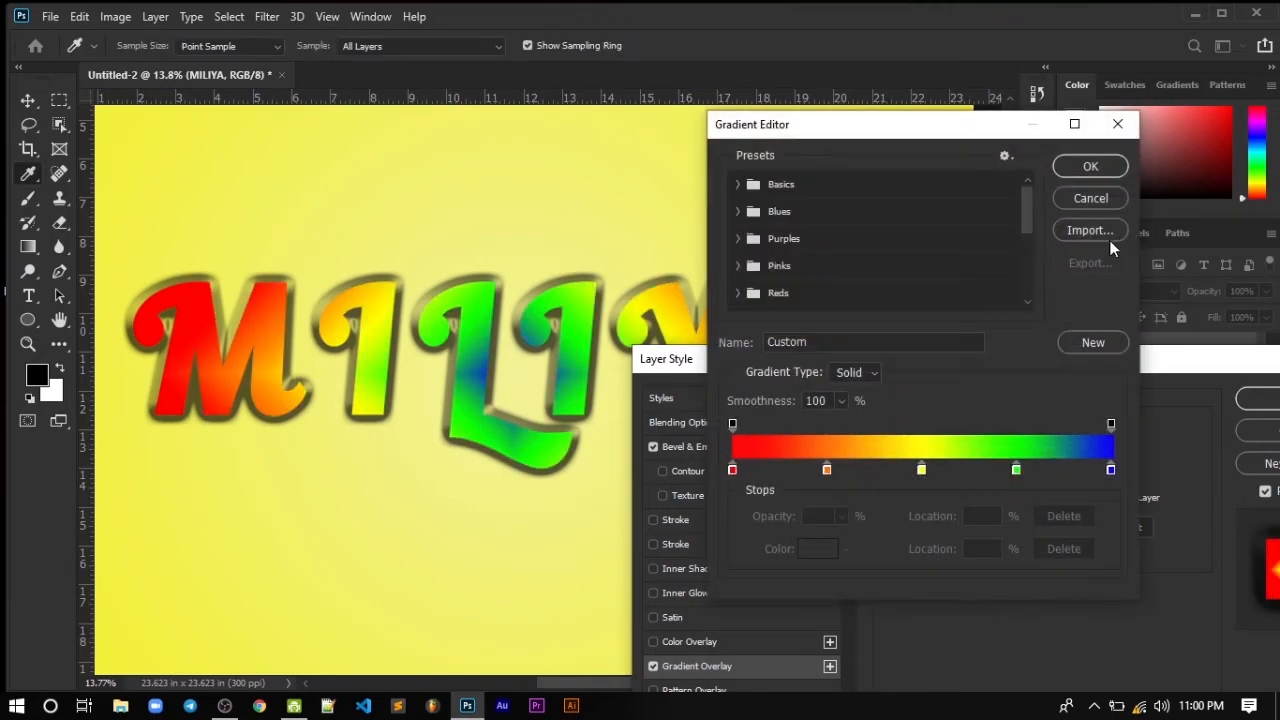
click(1089, 168)
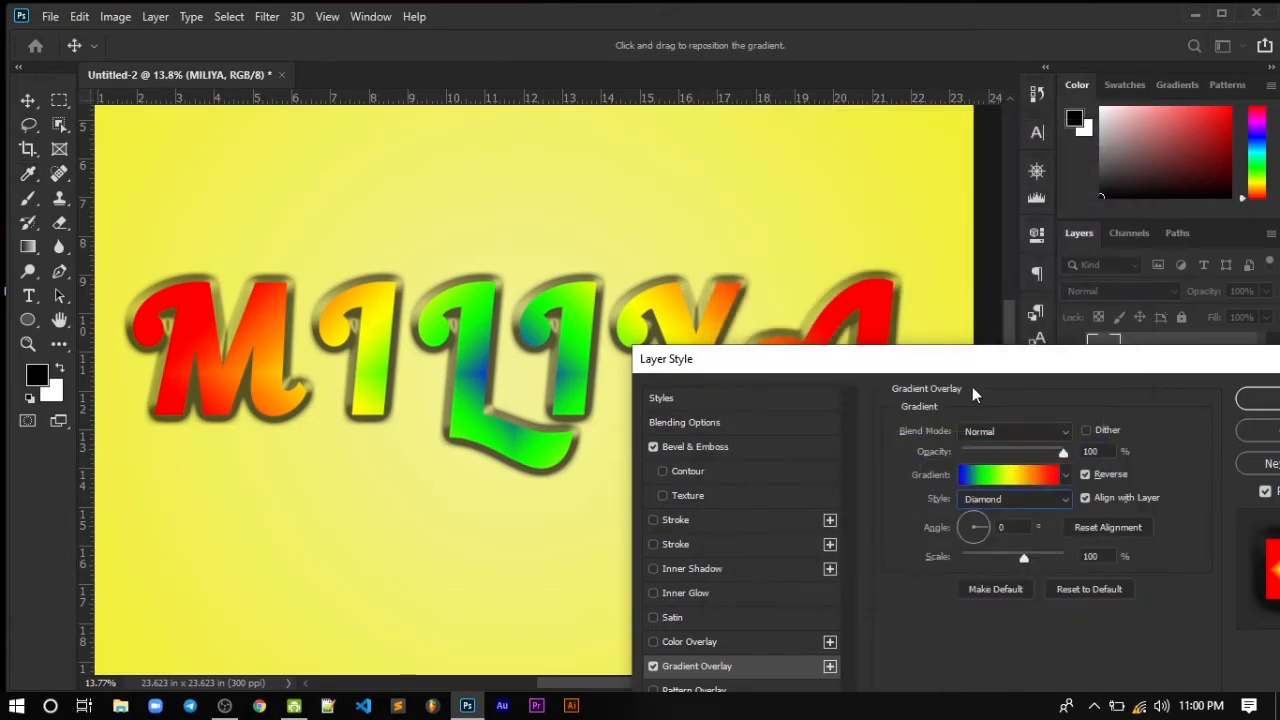
click(1008, 495)
click(985, 513)
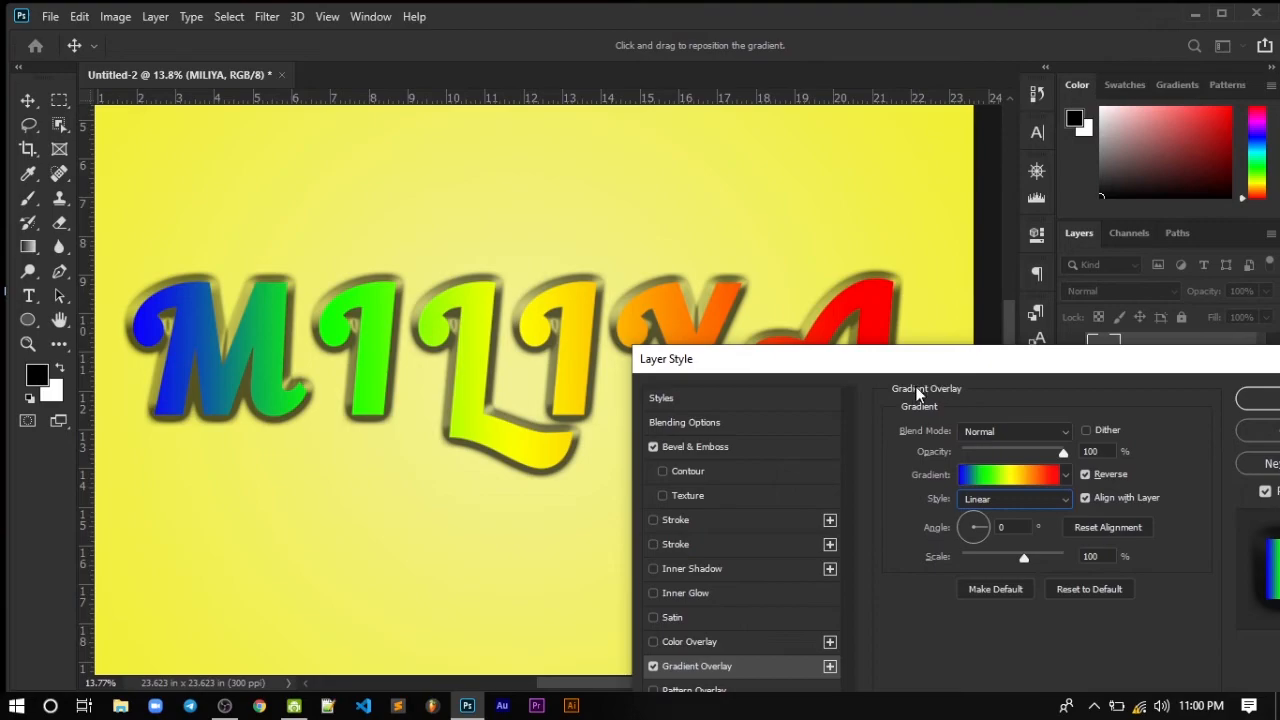
Try shifting the overlay gradient sideways across the letters and return it to its original position
drag(904, 343, 491, 302)
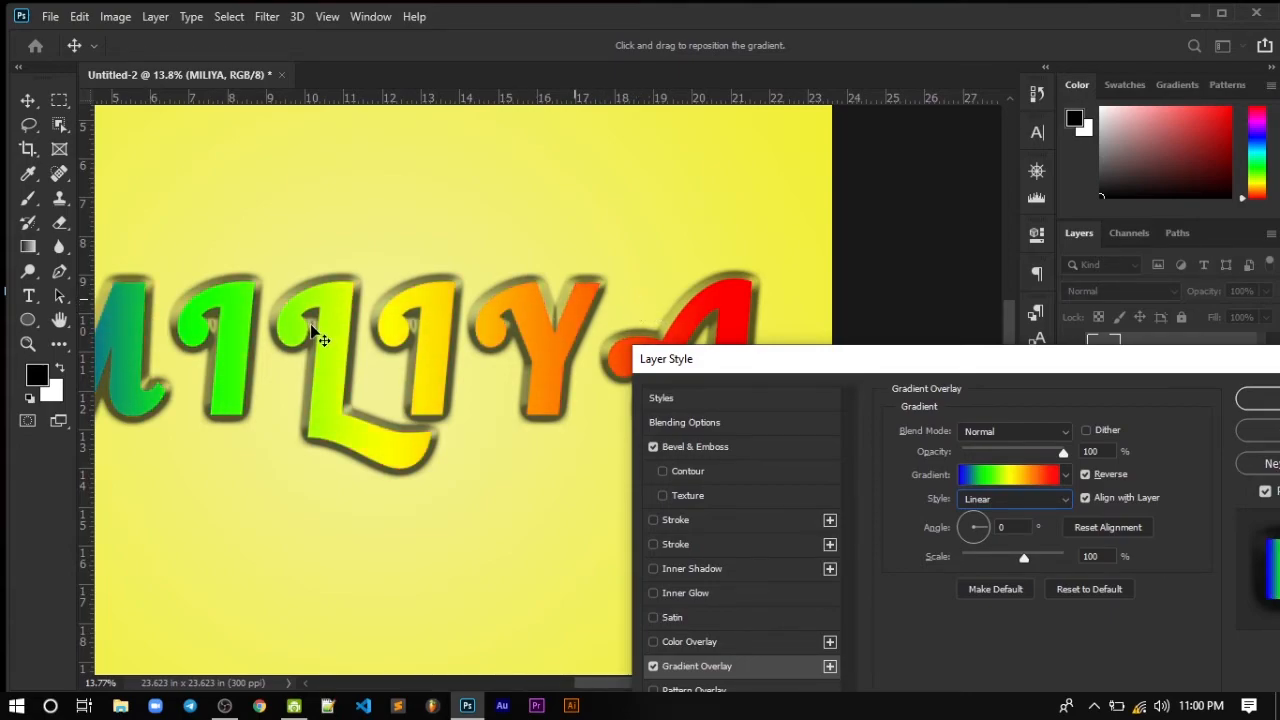
drag(500, 180, 586, 149)
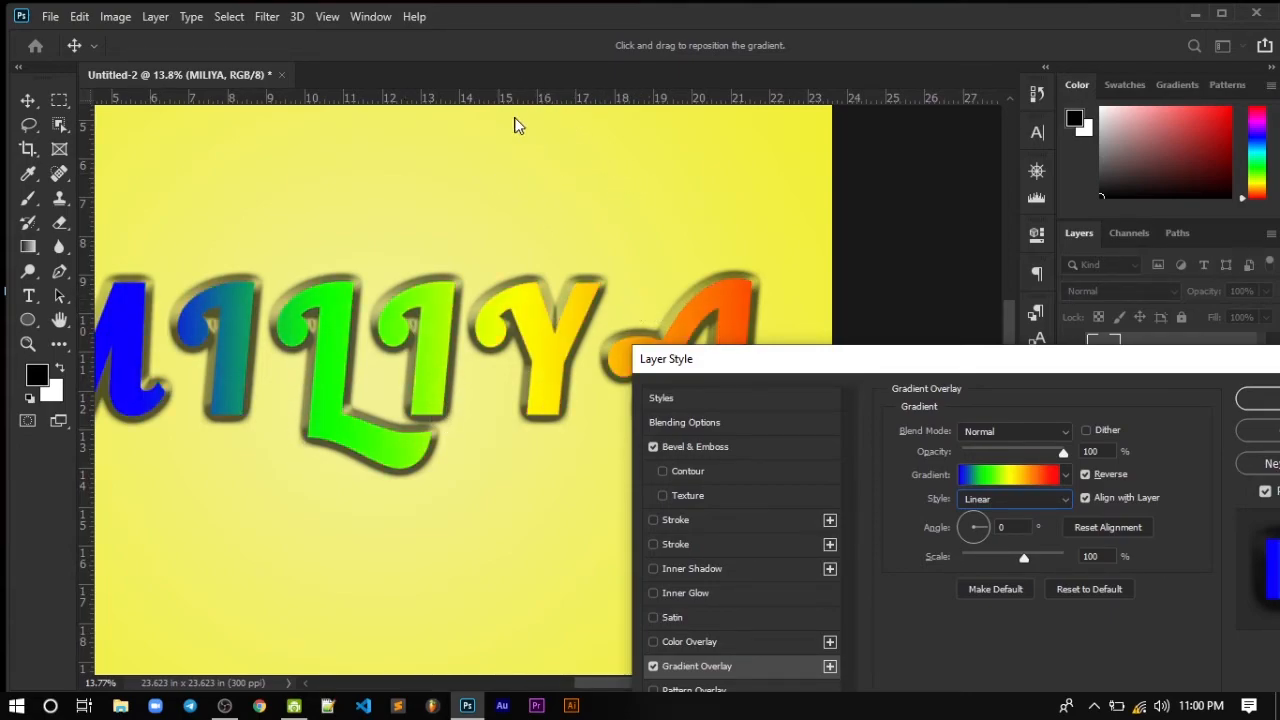
click(447, 683)
drag(533, 687, 733, 678)
drag(856, 397, 803, 478)
drag(814, 330, 676, 350)
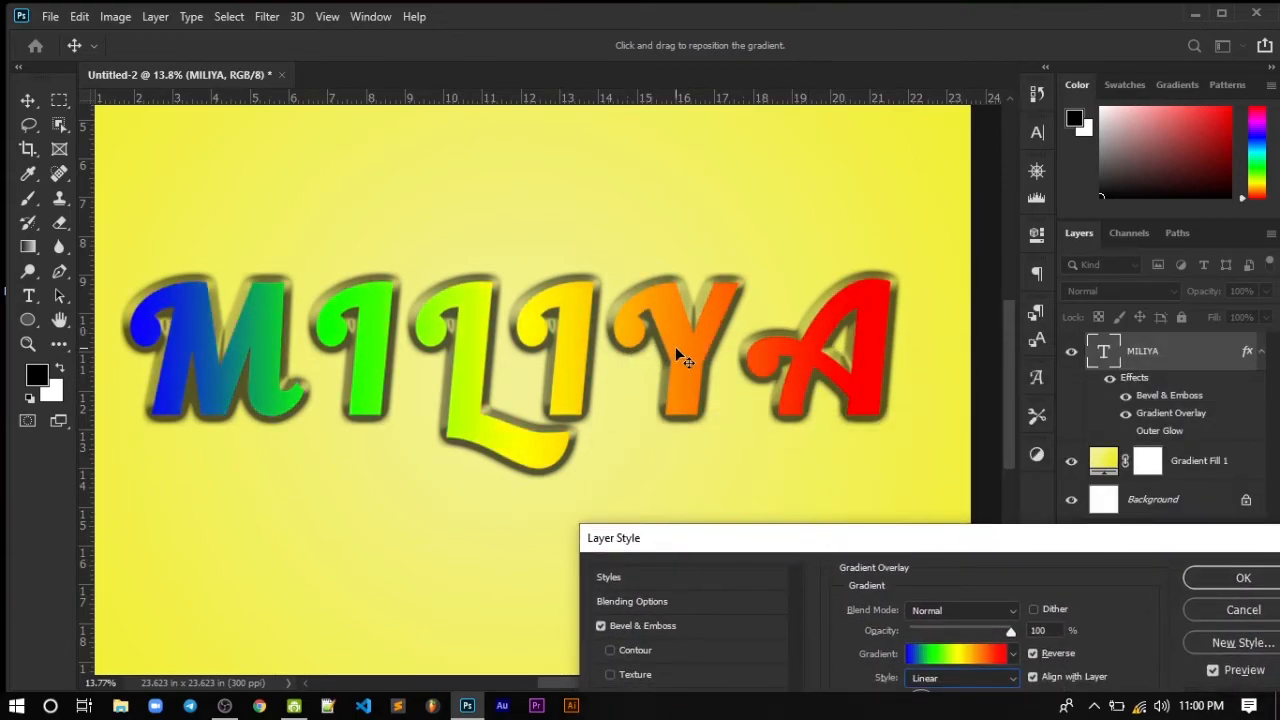
Set the outer bevel's size to 51 px, its highlight opacity to 82% and its shadow opacity to 72%
drag(731, 545, 488, 228)
click(434, 309)
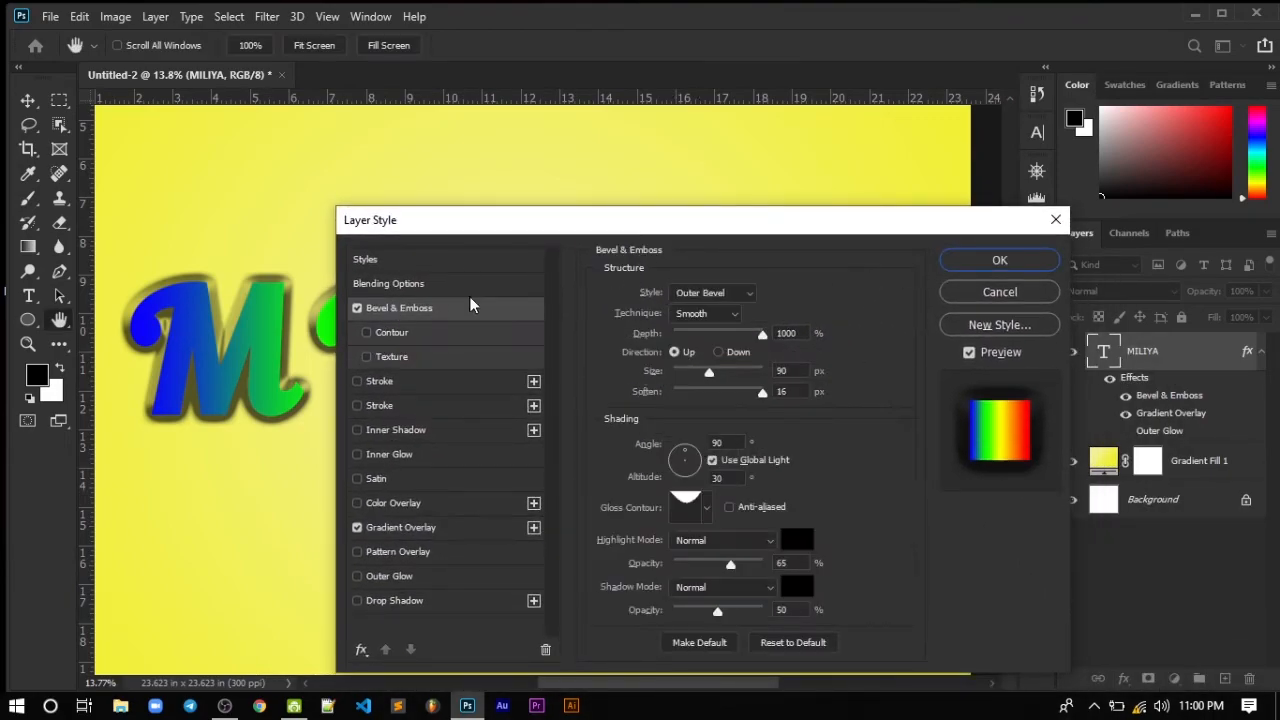
mouse_move(710, 371)
mouse_down()
mouse_move(738, 372)
mouse_move(698, 375)
mouse_up()
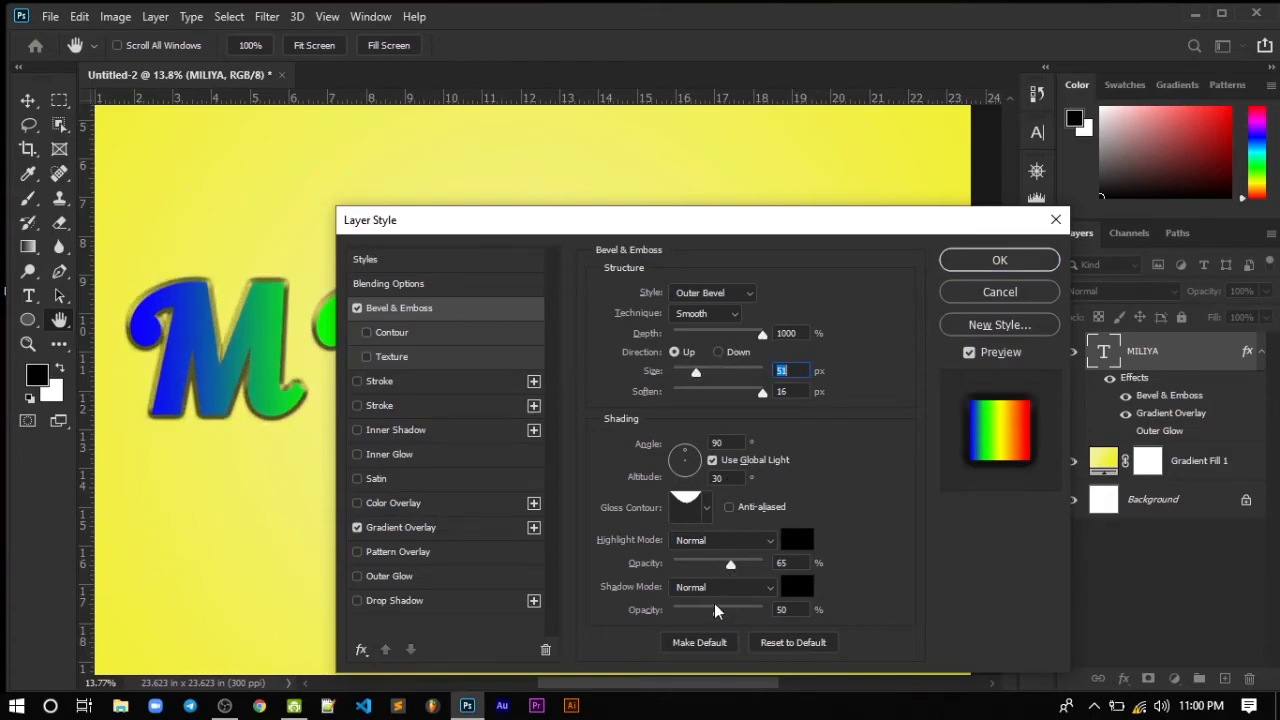
drag(722, 614, 766, 613)
drag(743, 565, 747, 565)
drag(744, 612, 743, 614)
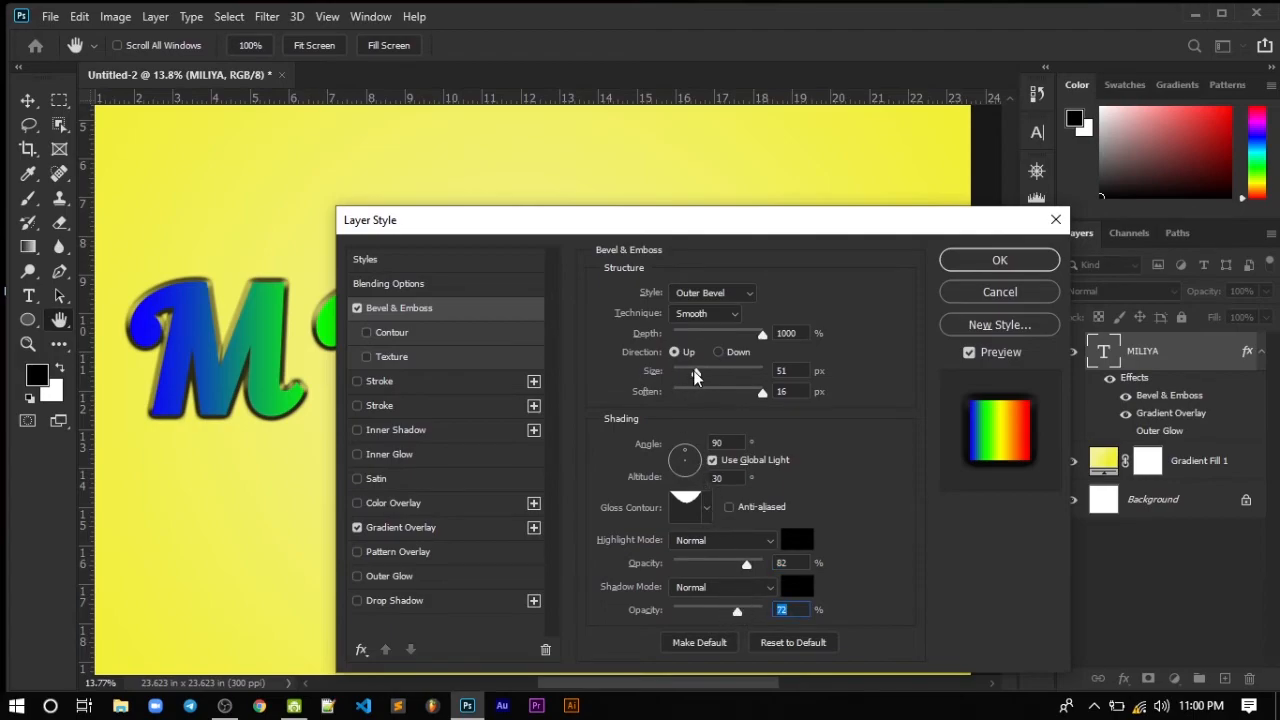
Try other bevel techniques, including Chisel Soft, and return the technique to Smooth
click(706, 313)
click(704, 344)
click(702, 313)
click(696, 362)
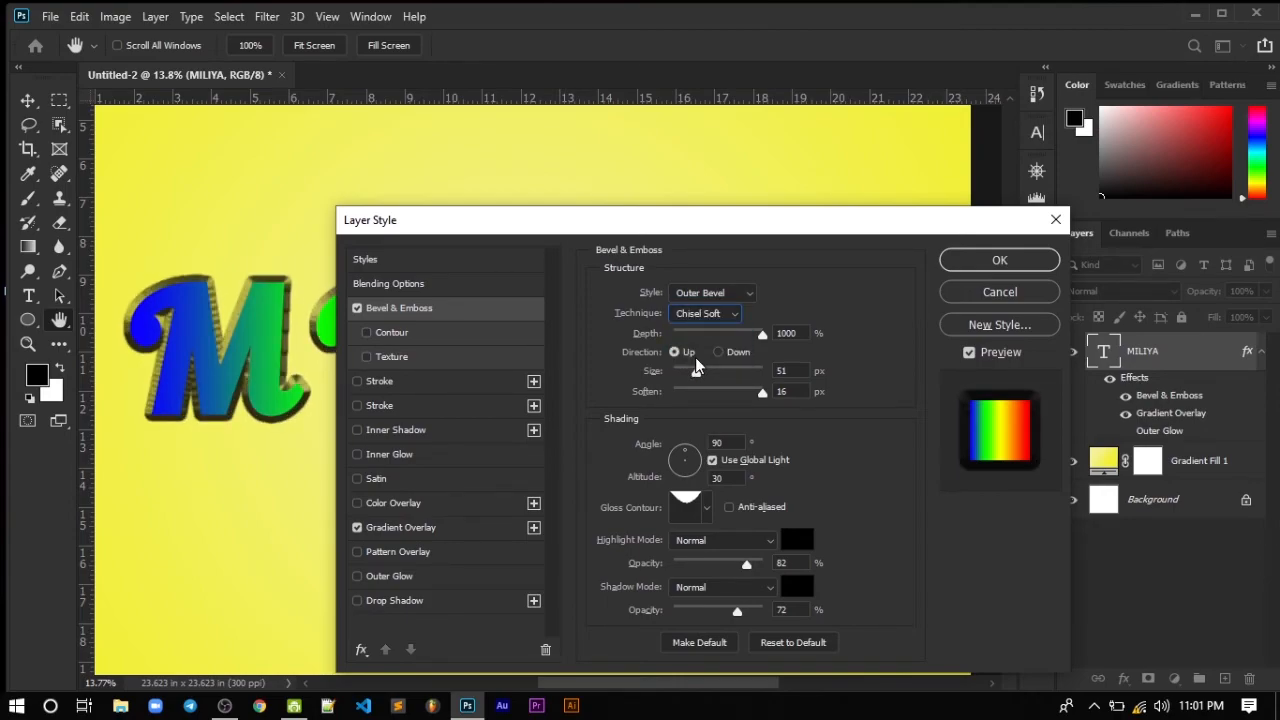
click(705, 313)
click(687, 330)
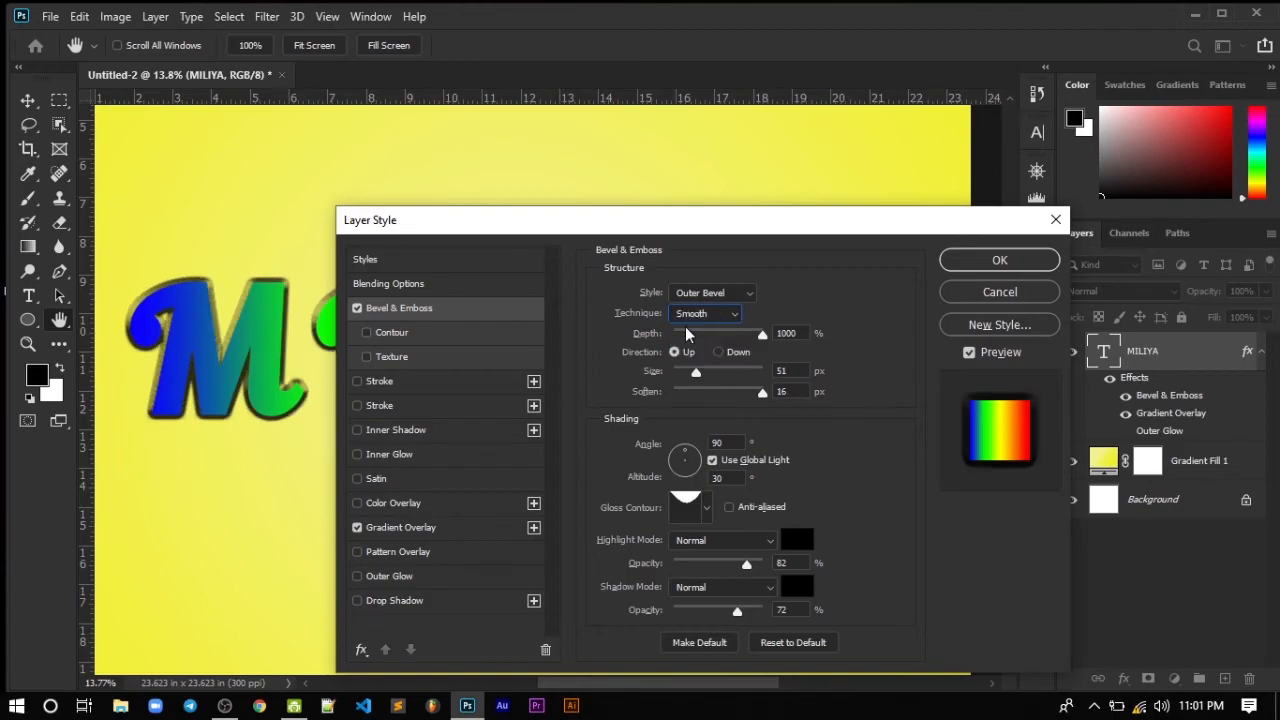
Apply the layer style changes and inspect the MILIYA text against the yellow gradient background
click(999, 260)
scroll(375, 521, down, 2)
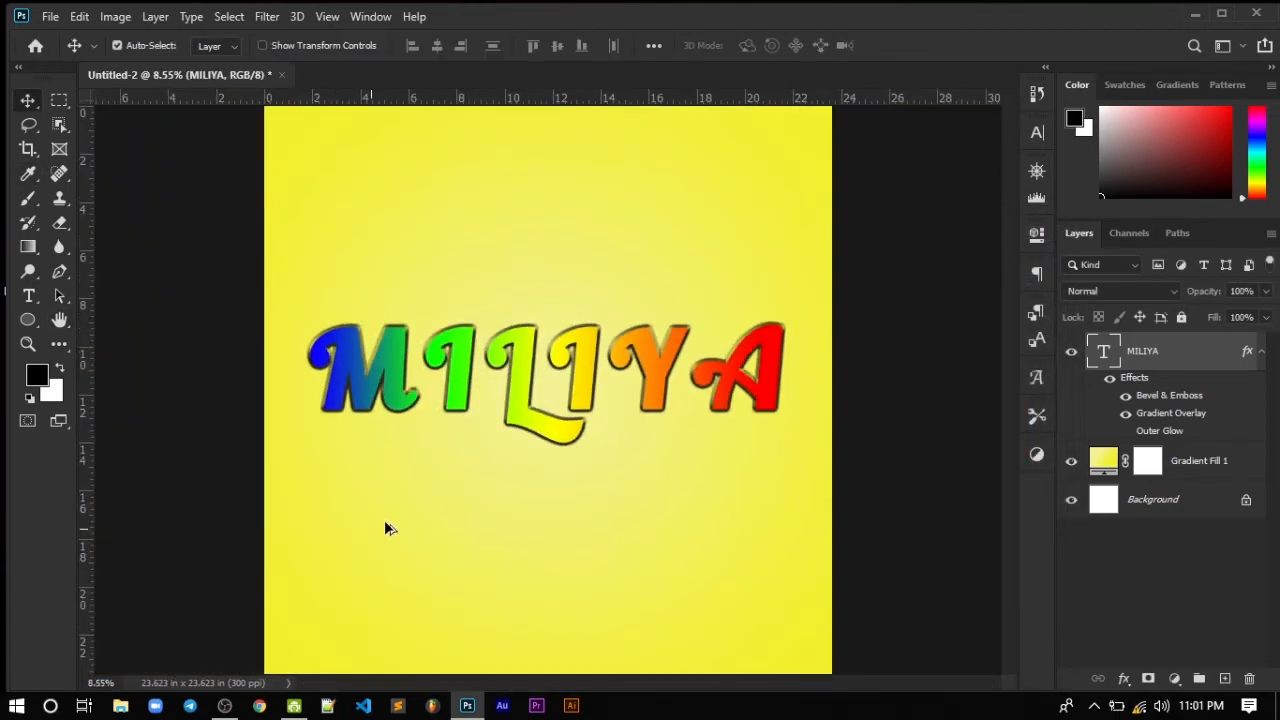
click(463, 471)
scroll(507, 430, up, 4)
scroll(506, 435, down, 4)
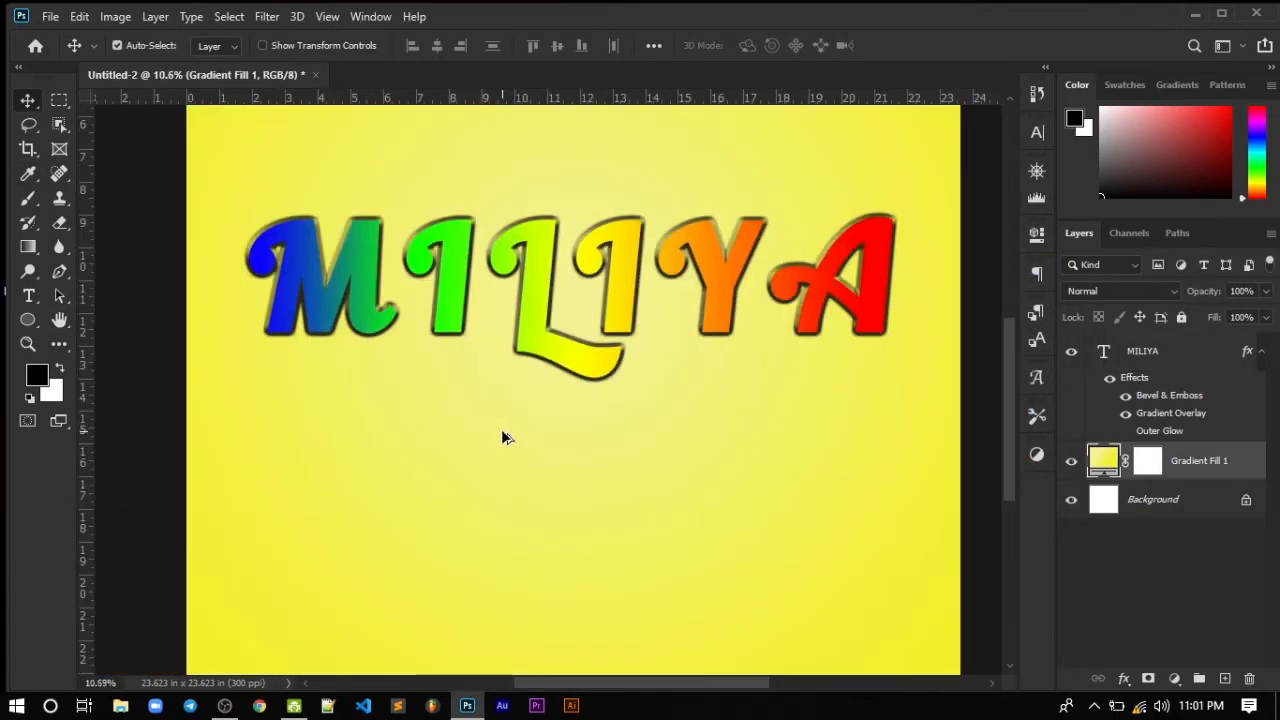
scroll(528, 420, up, 2)
scroll(557, 380, down, 1)
scroll(547, 370, up, 1)
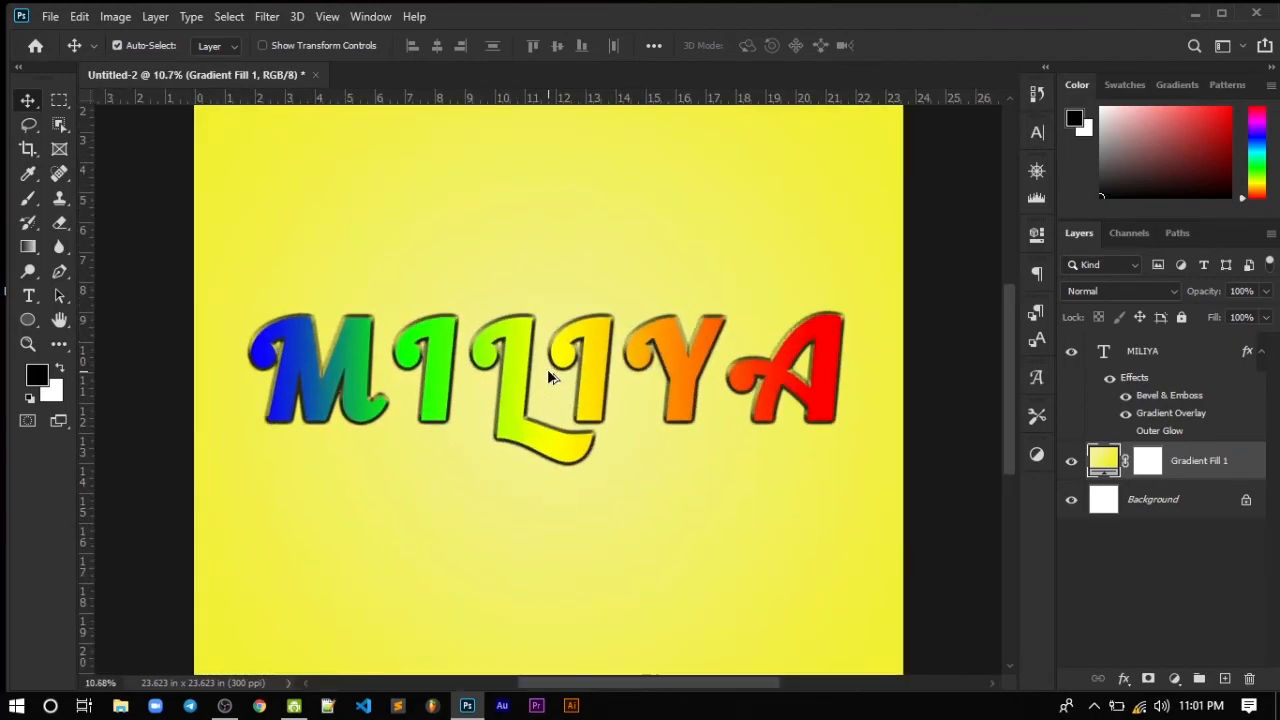
scroll(540, 385, up, 1)
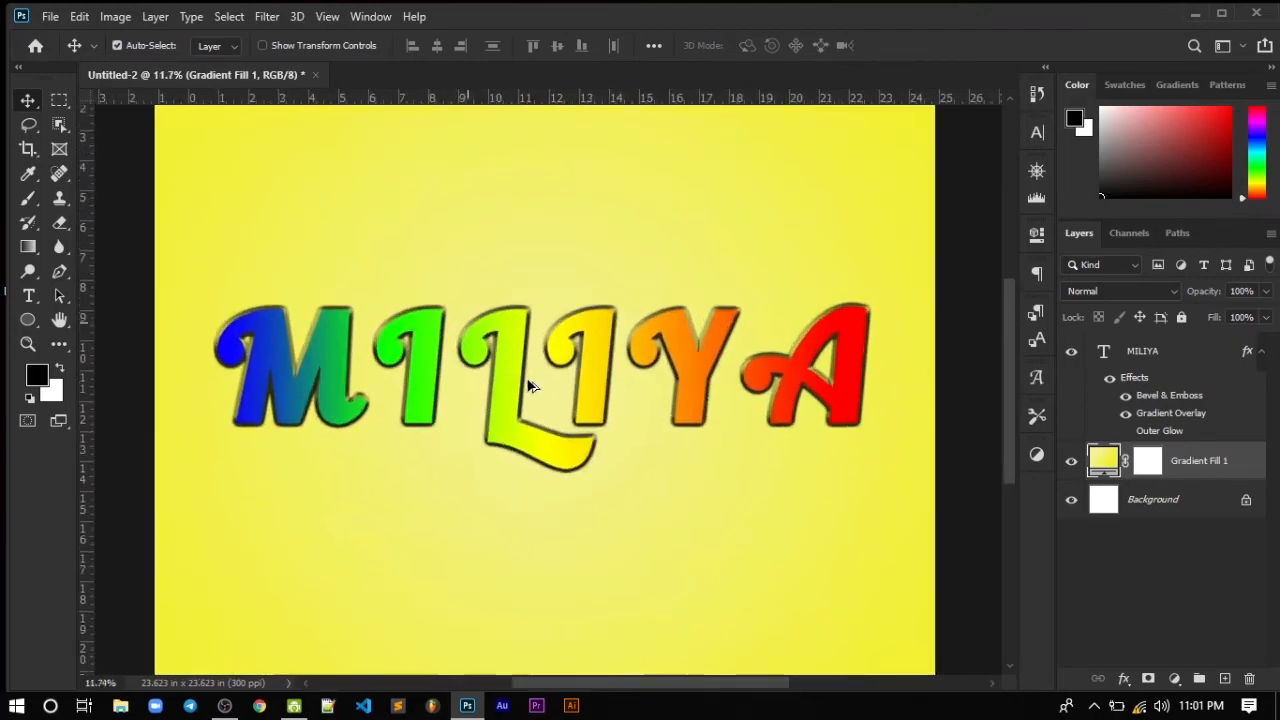
Change the font of the MILIYA text to Airstrike and leave text editing
scroll(529, 390, up, 2)
scroll(532, 398, down, 1)
scroll(517, 384, down, 2)
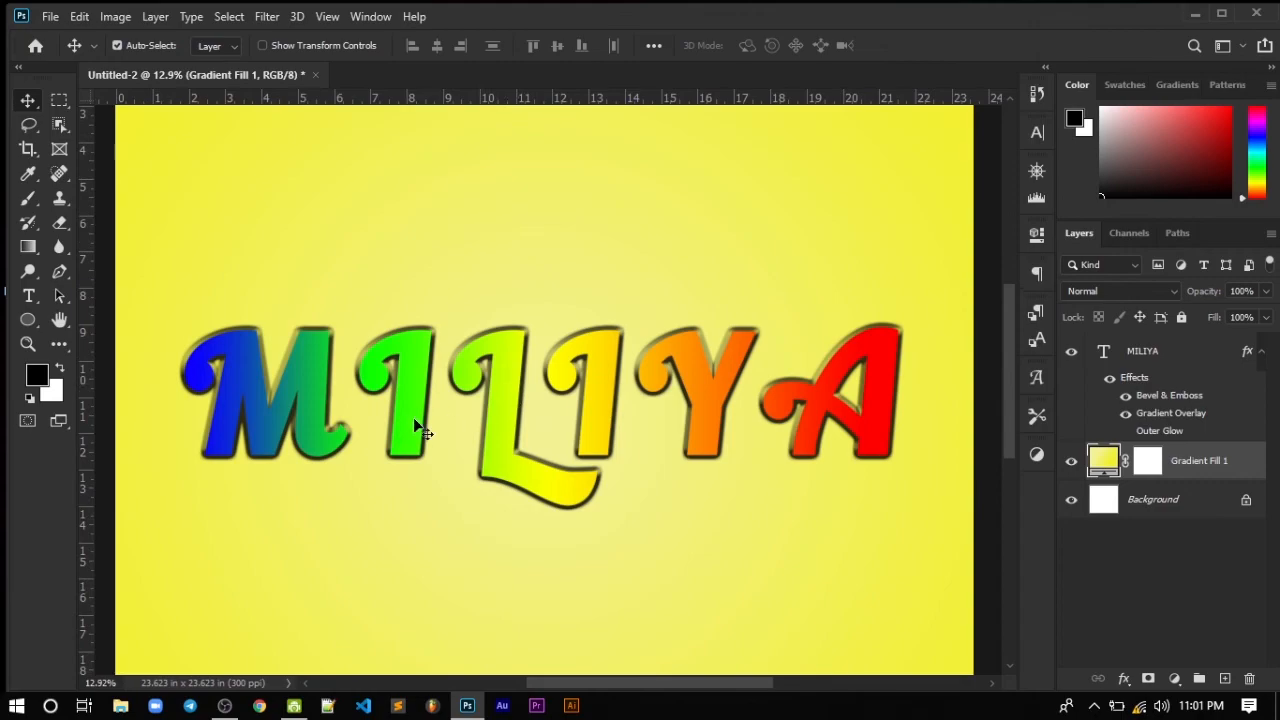
scroll(480, 363, down, 1)
scroll(602, 362, up, 4)
scroll(491, 360, up, 2)
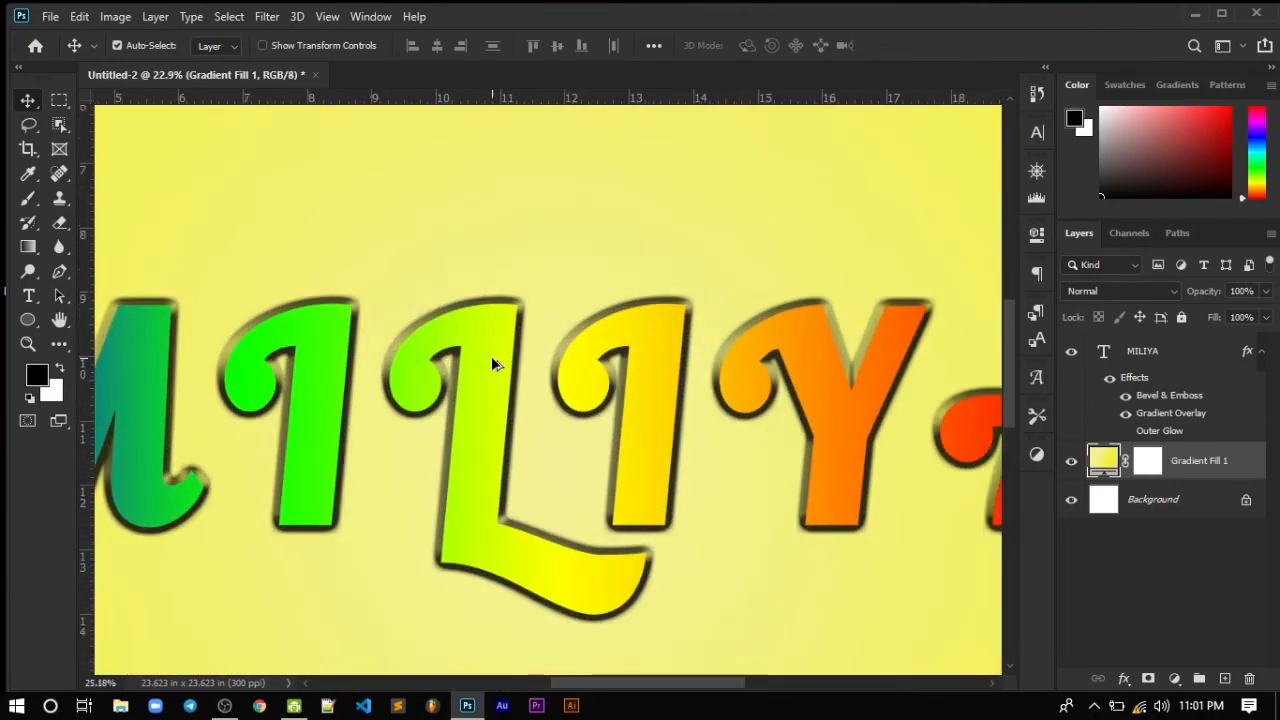
scroll(491, 356, down, 1)
double_click(495, 360)
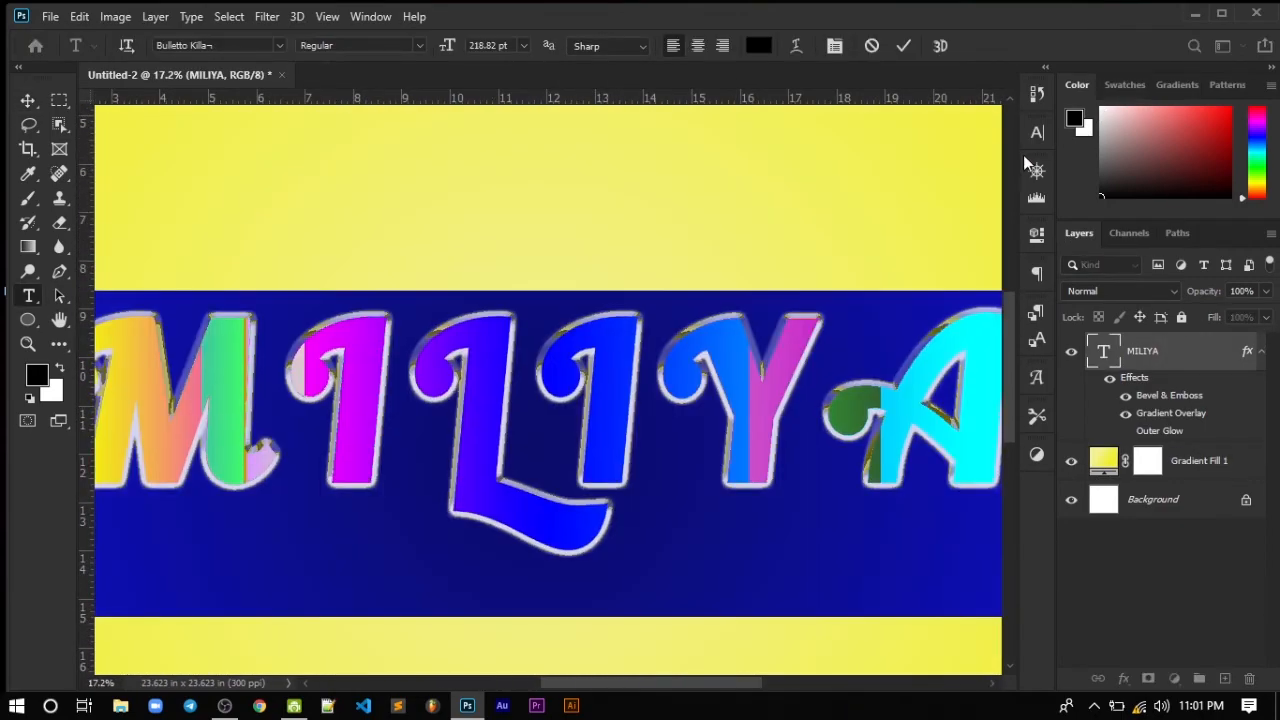
click(1039, 134)
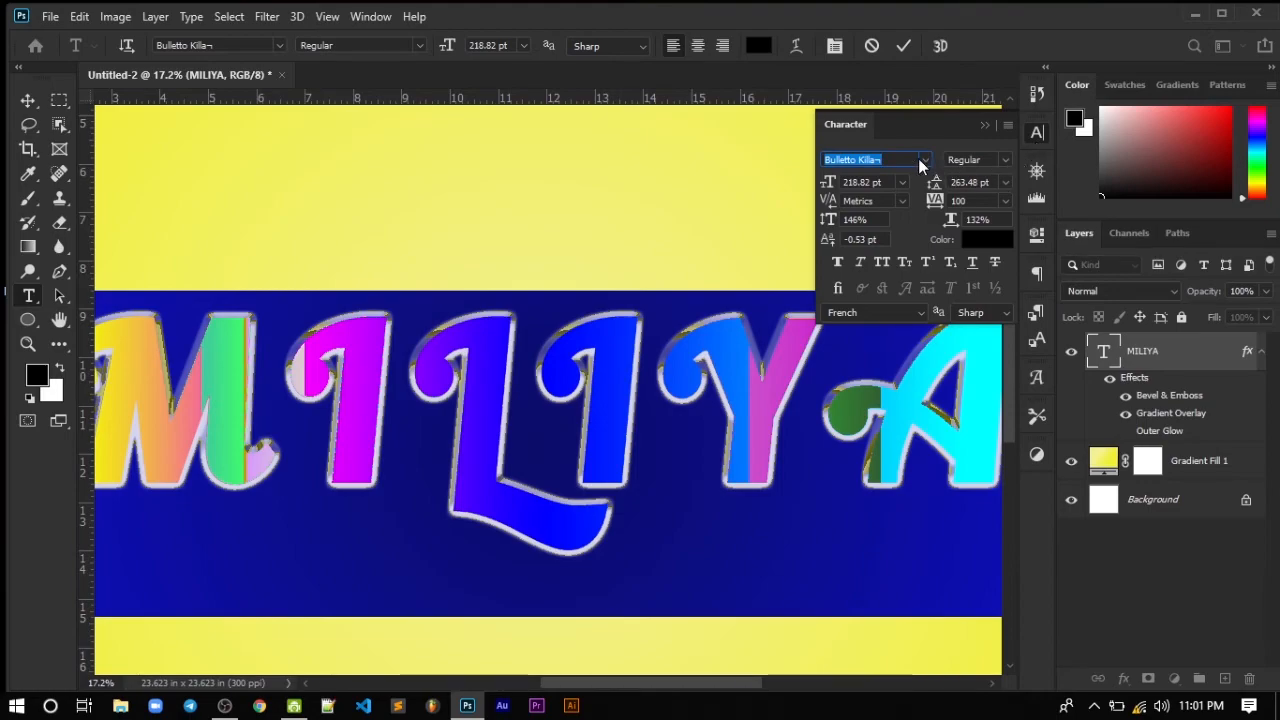
click(925, 159)
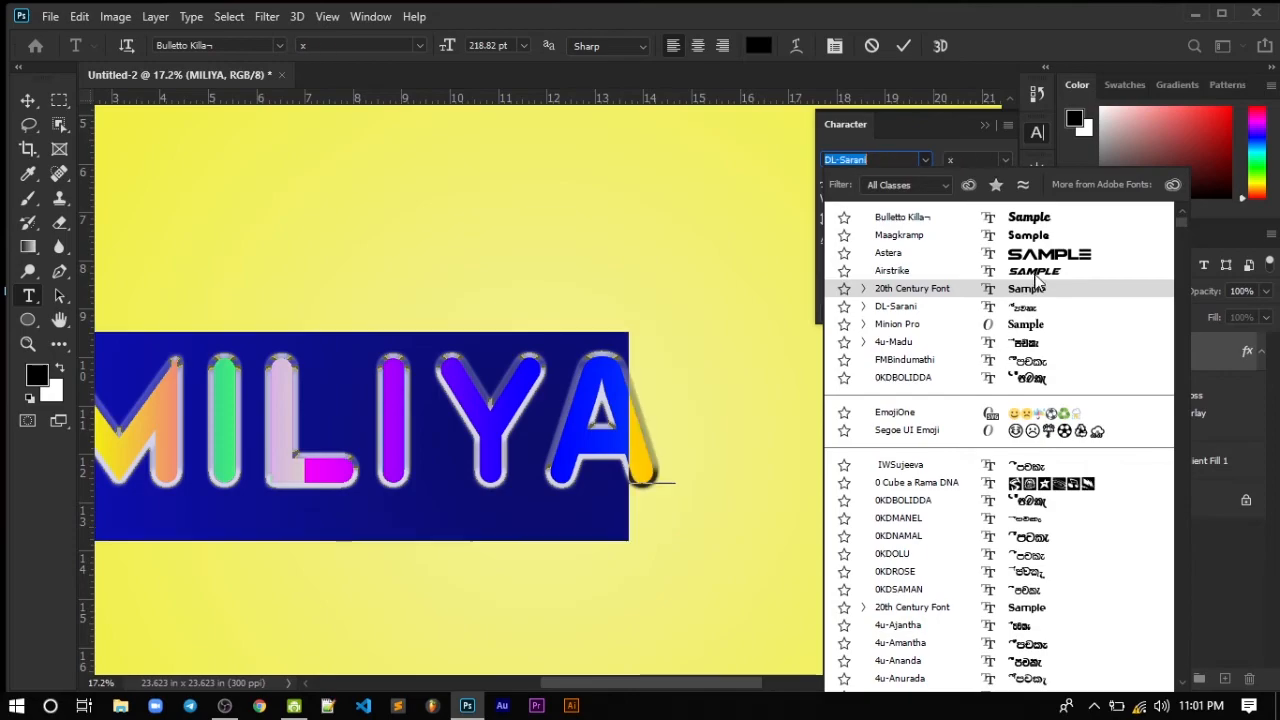
key(Escape)
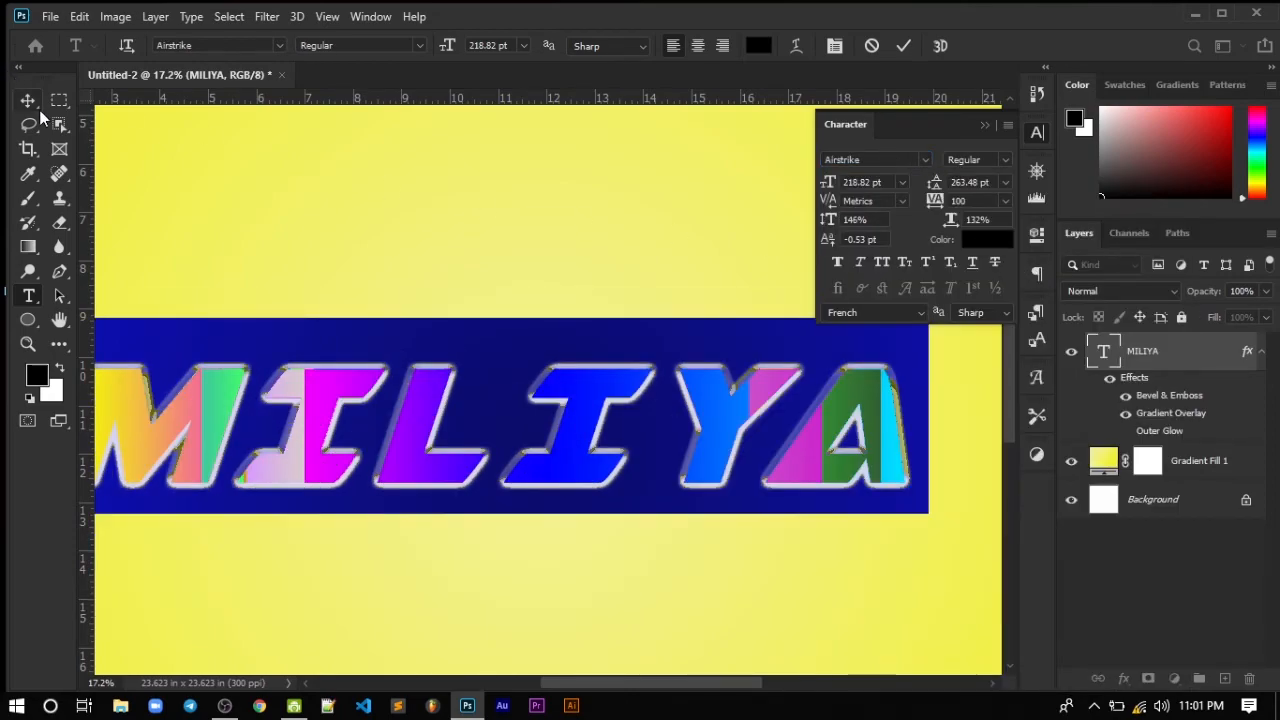
click(36, 106)
scroll(374, 241, down, 3)
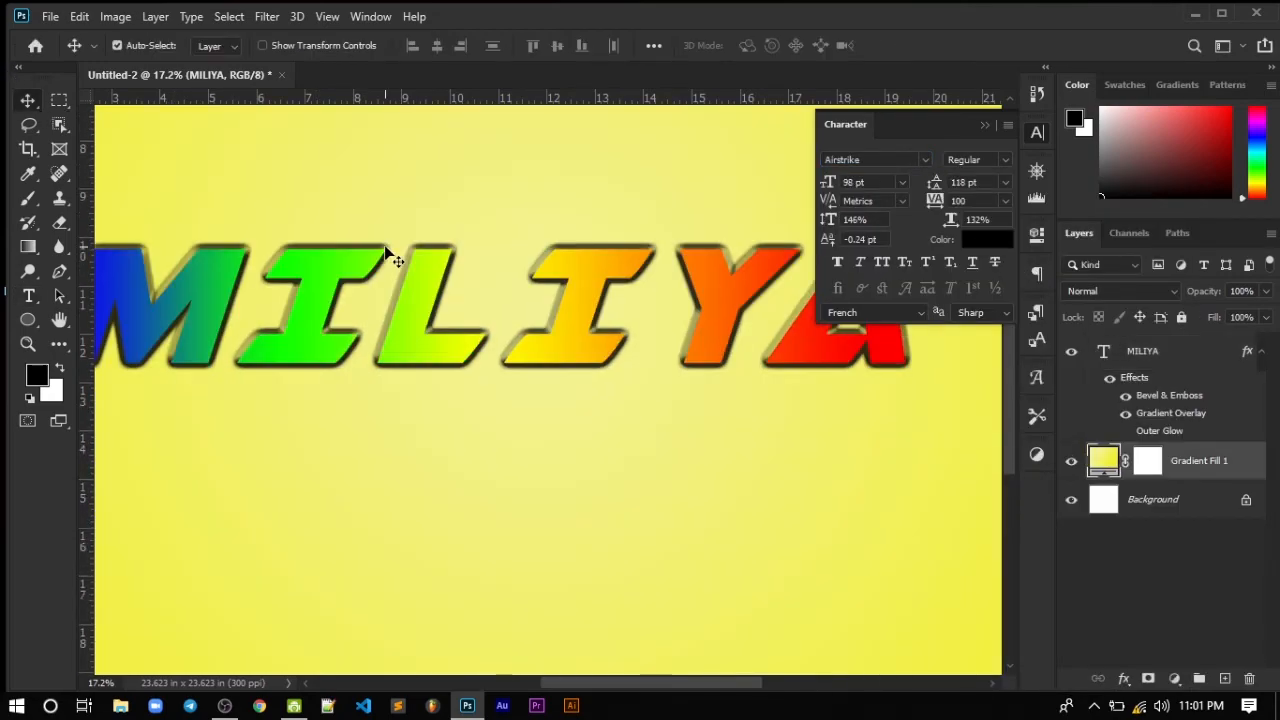
click(430, 270)
scroll(492, 305, down, 5)
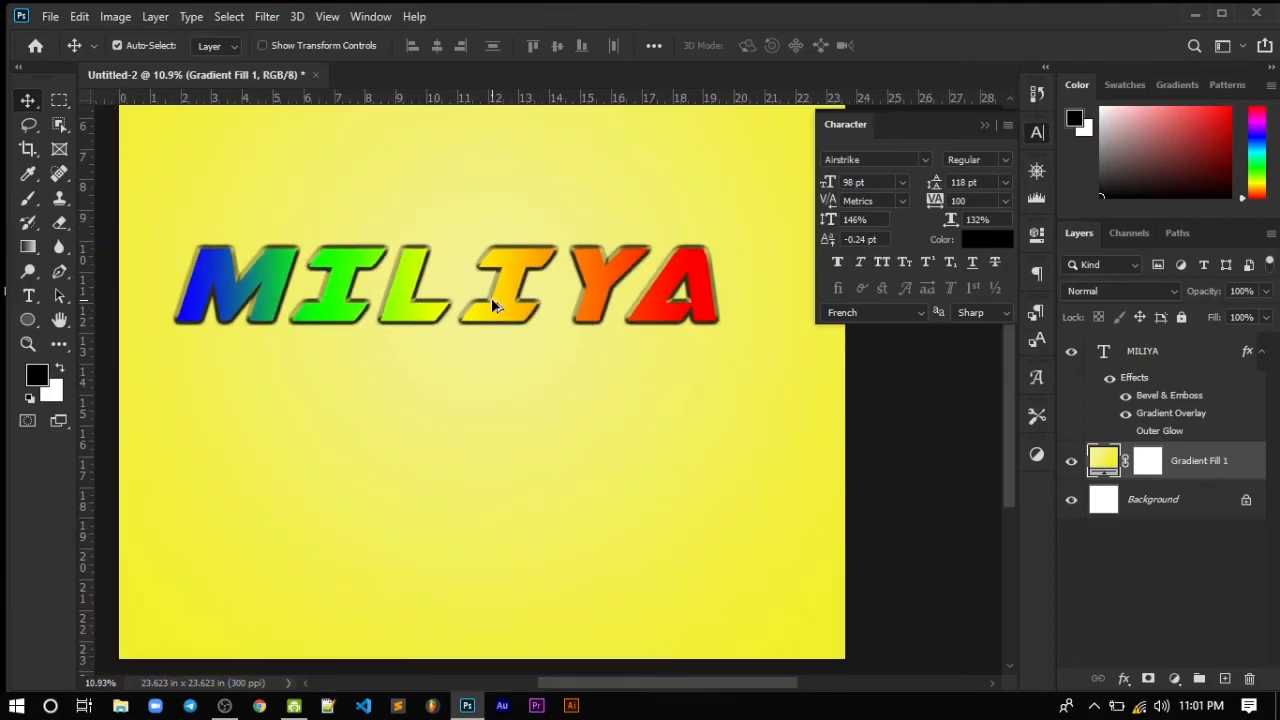
double_click(547, 388)
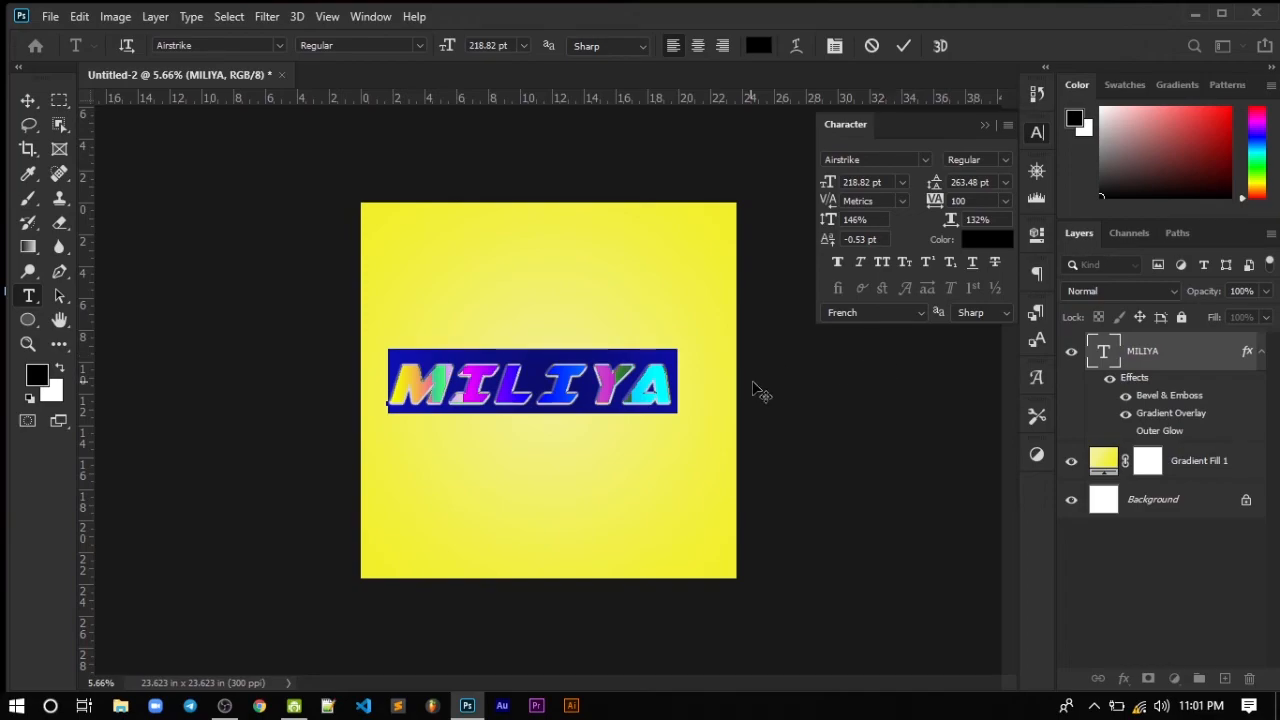
click(1195, 14)
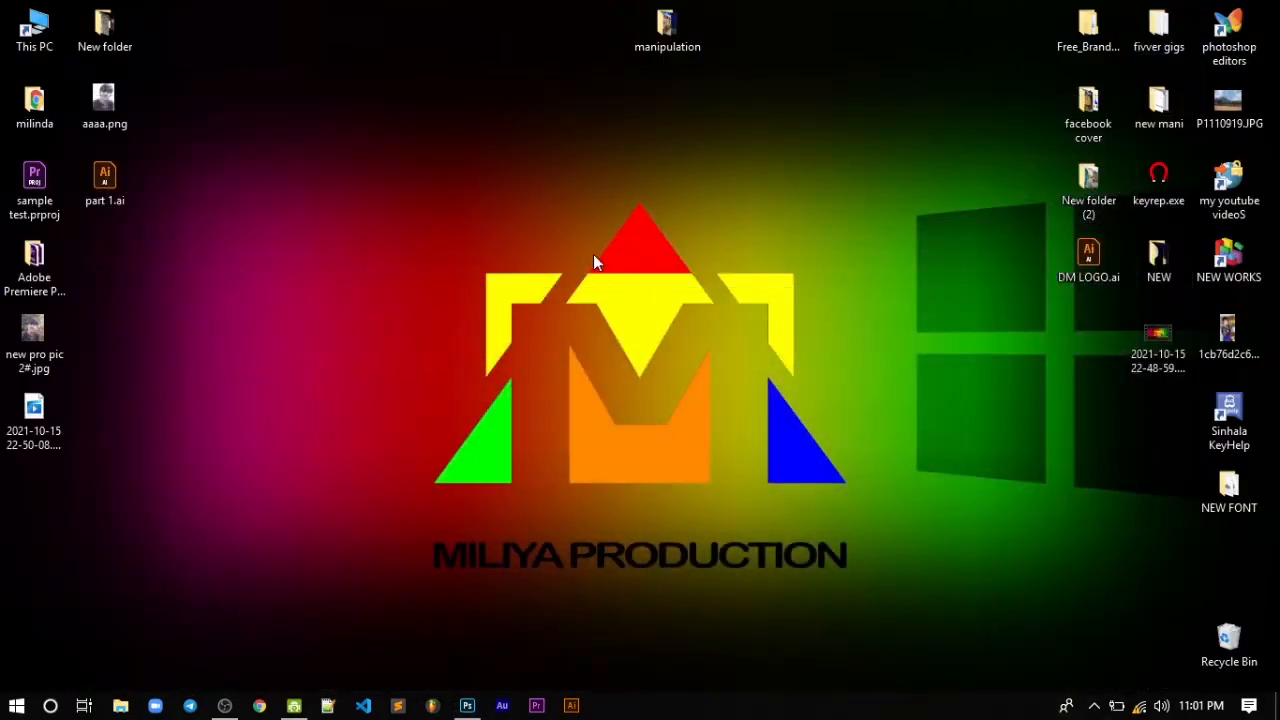
click(467, 705)
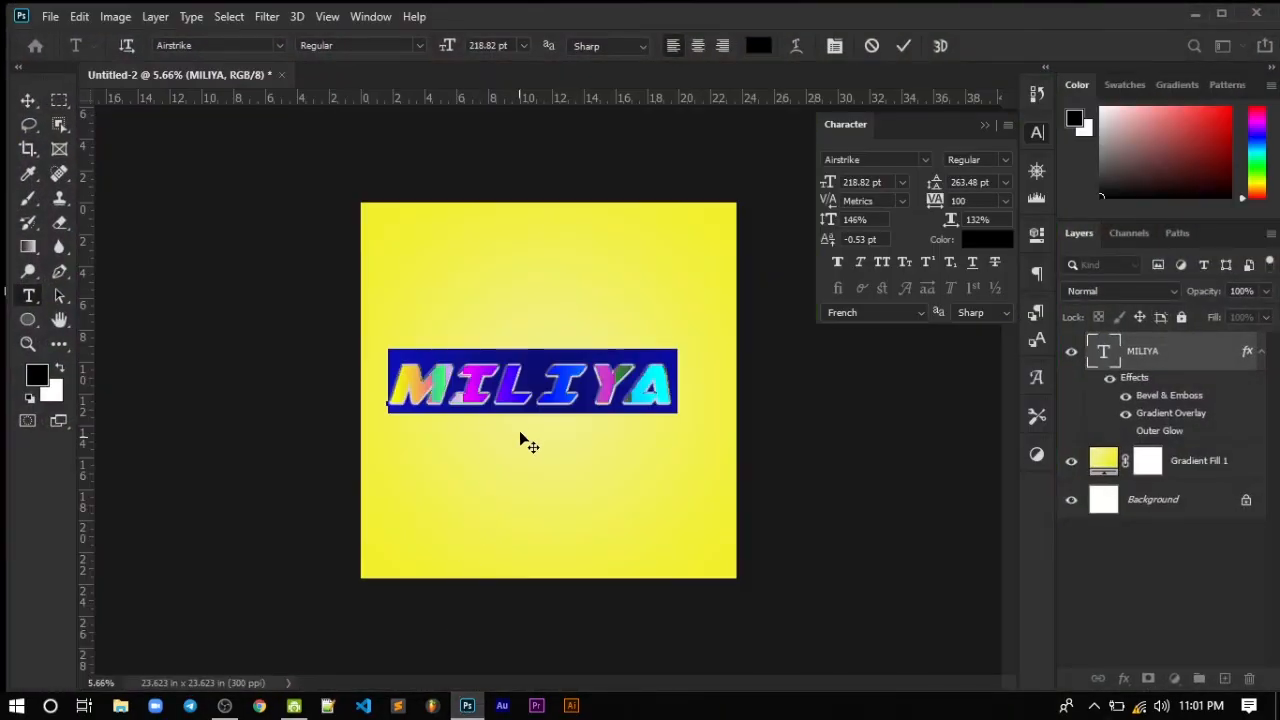
scroll(520, 430, up, 3)
scroll(382, 352, up, 2)
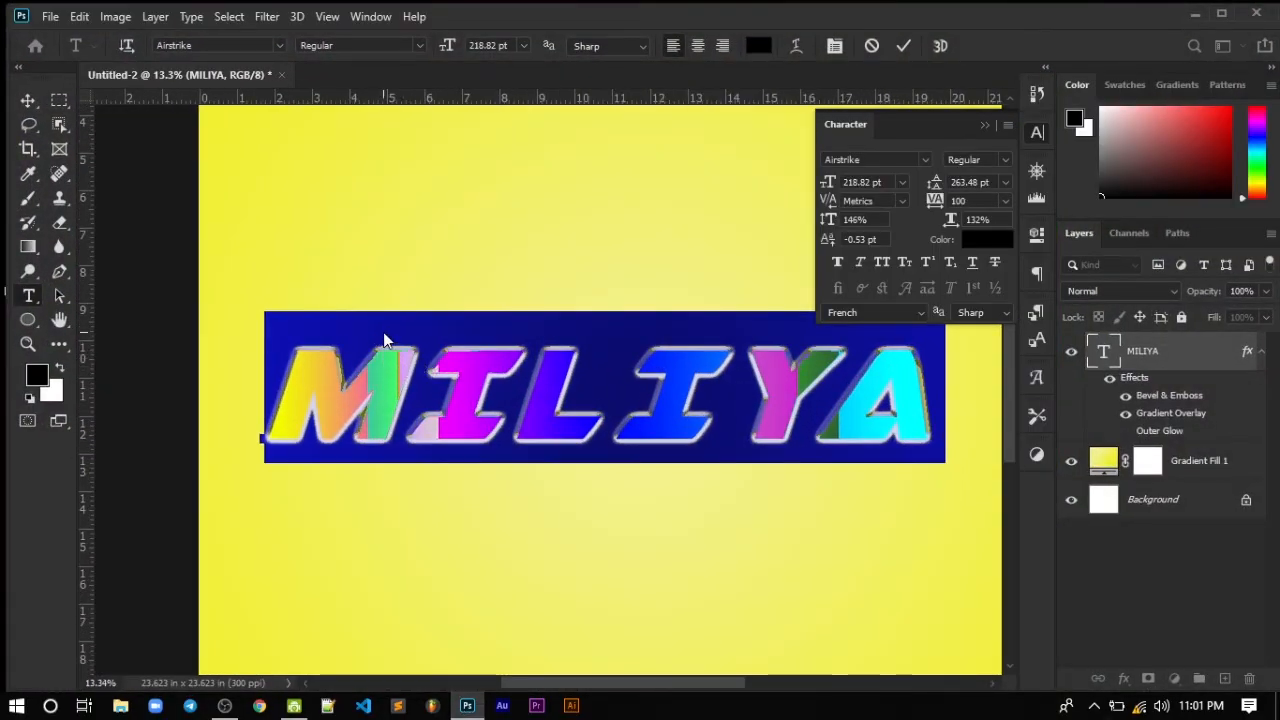
click(28, 100)
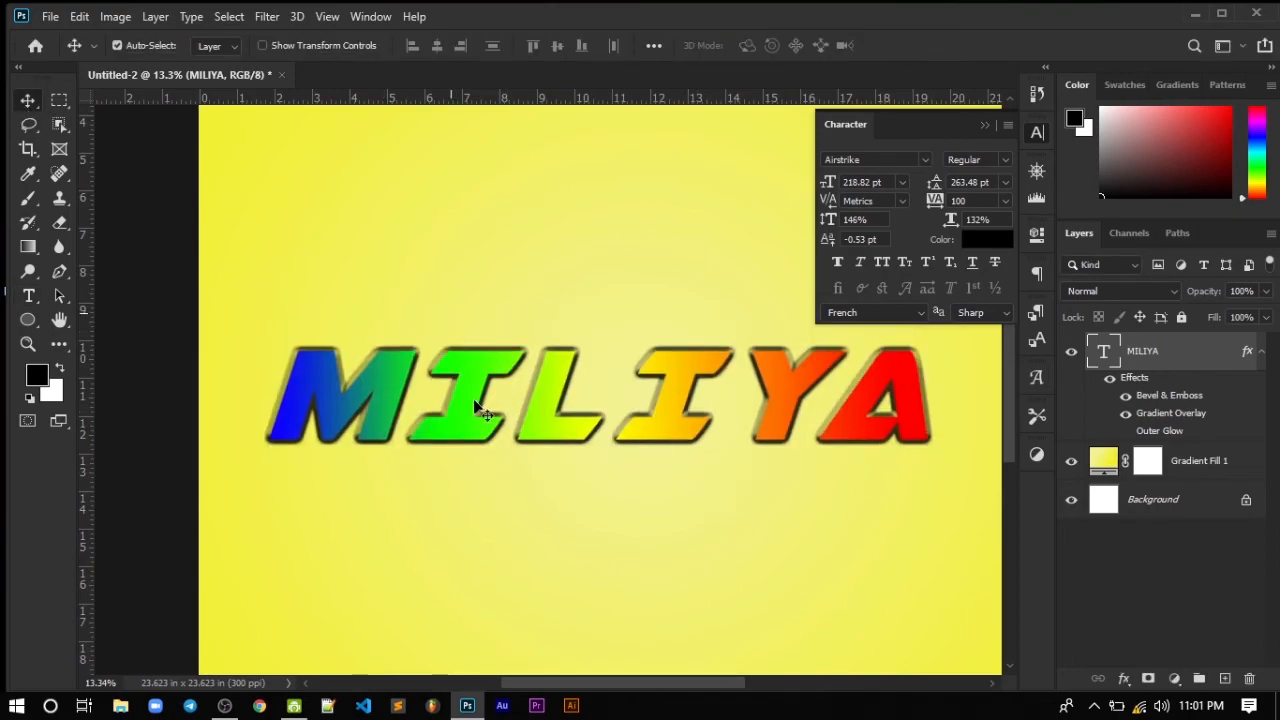
scroll(610, 390, up, 1)
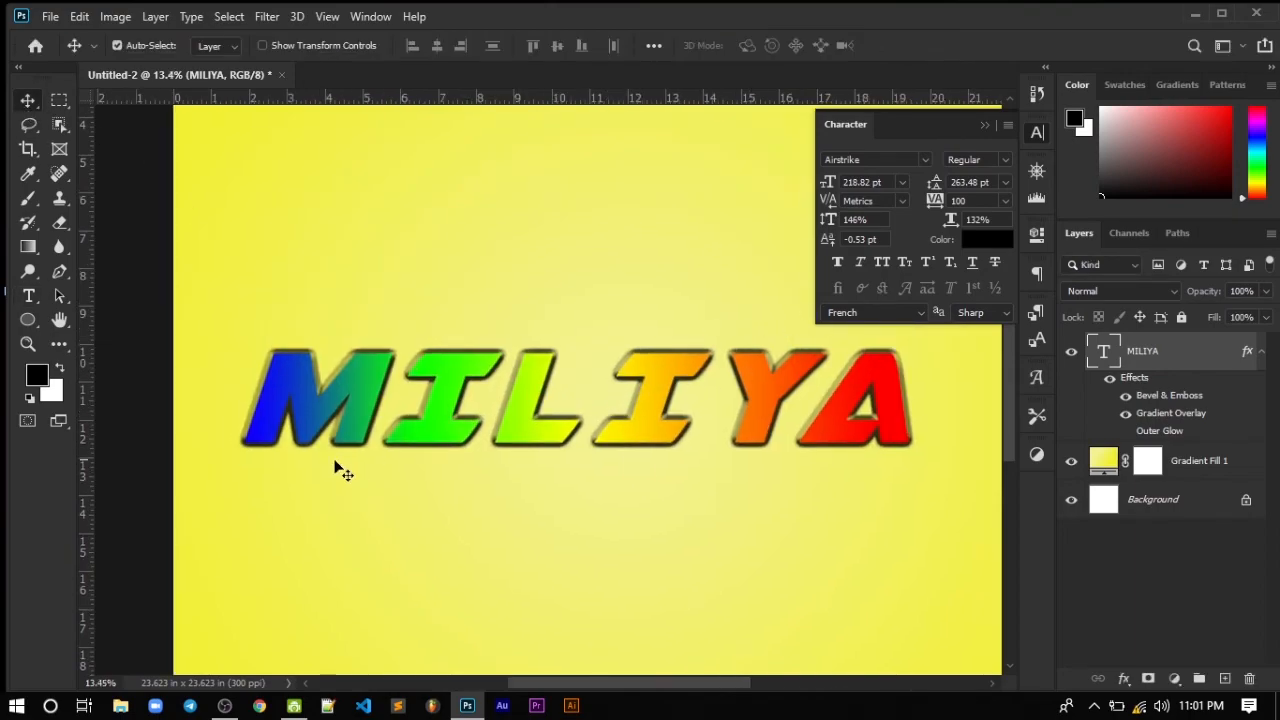
Collapse the character settings and minimize the program window to show the desktop
click(985, 126)
scroll(737, 189, down, 2)
scroll(788, 188, up, 1)
scroll(788, 189, up, 1)
click(1194, 14)
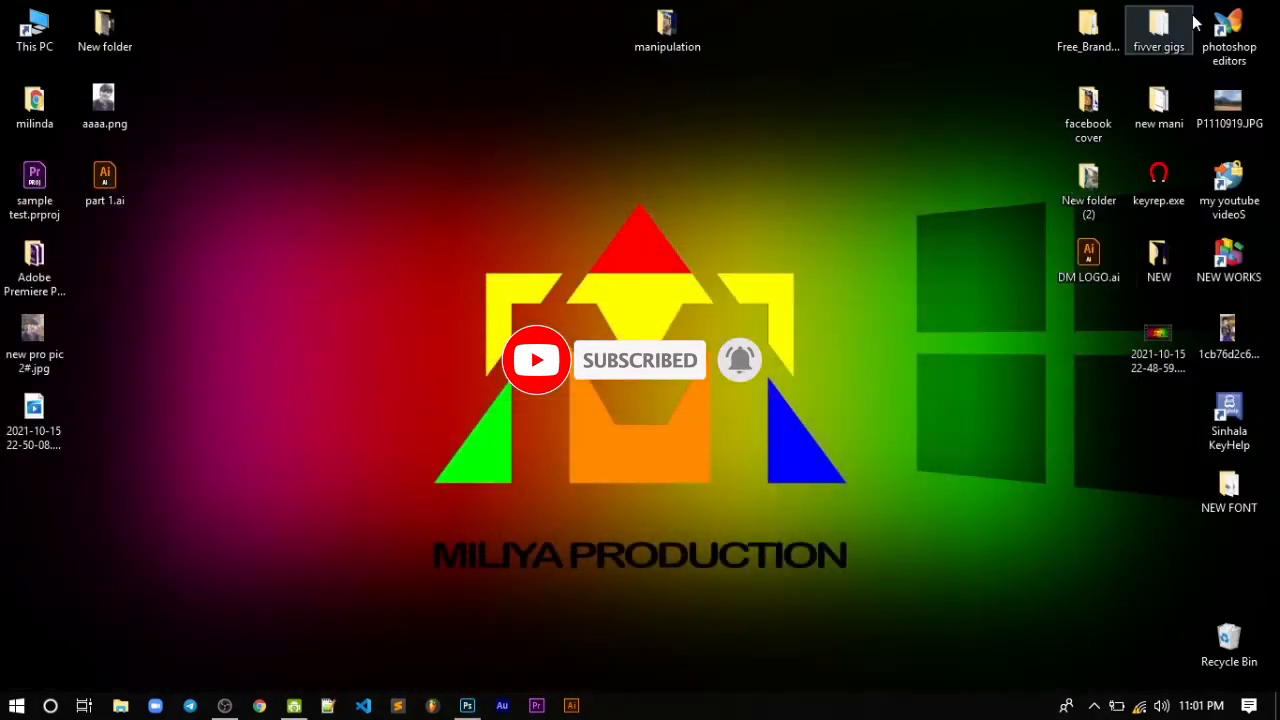